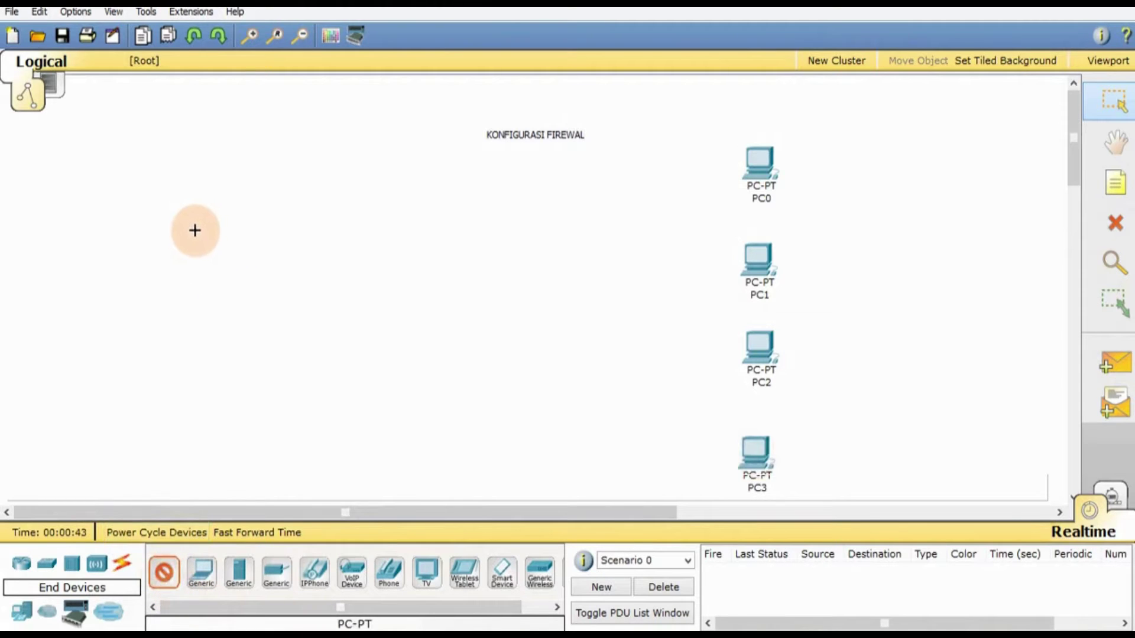
Step: Place two more generic PCs one above the other on the side of the workspace opposite PC0 to PC3
left_click(190, 229)
left_click(160, 582)
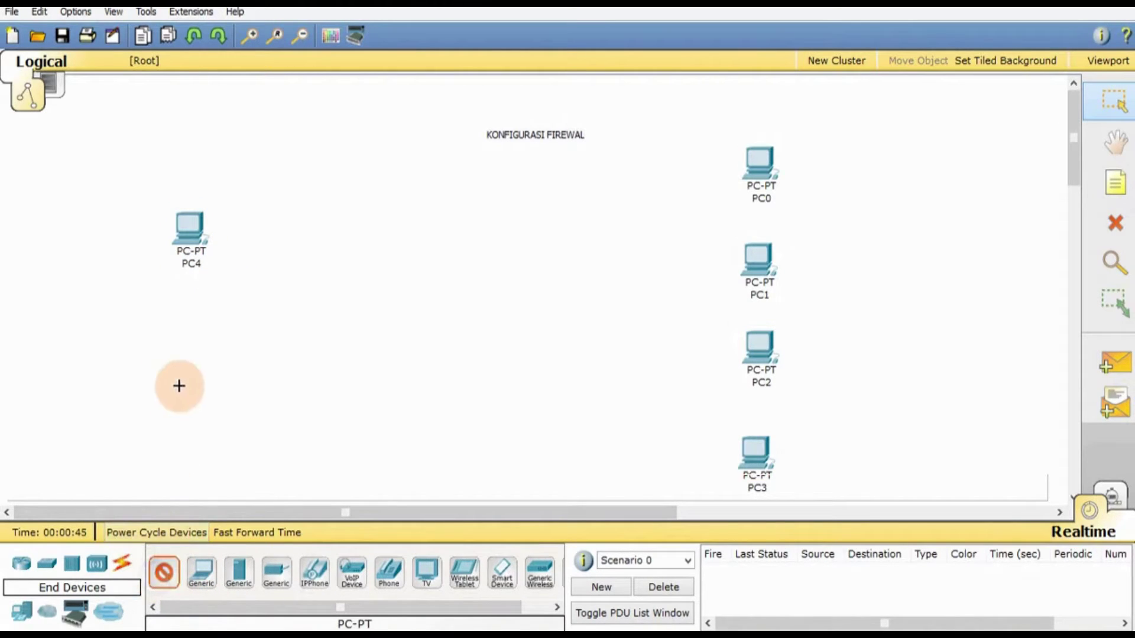
left_click(184, 355)
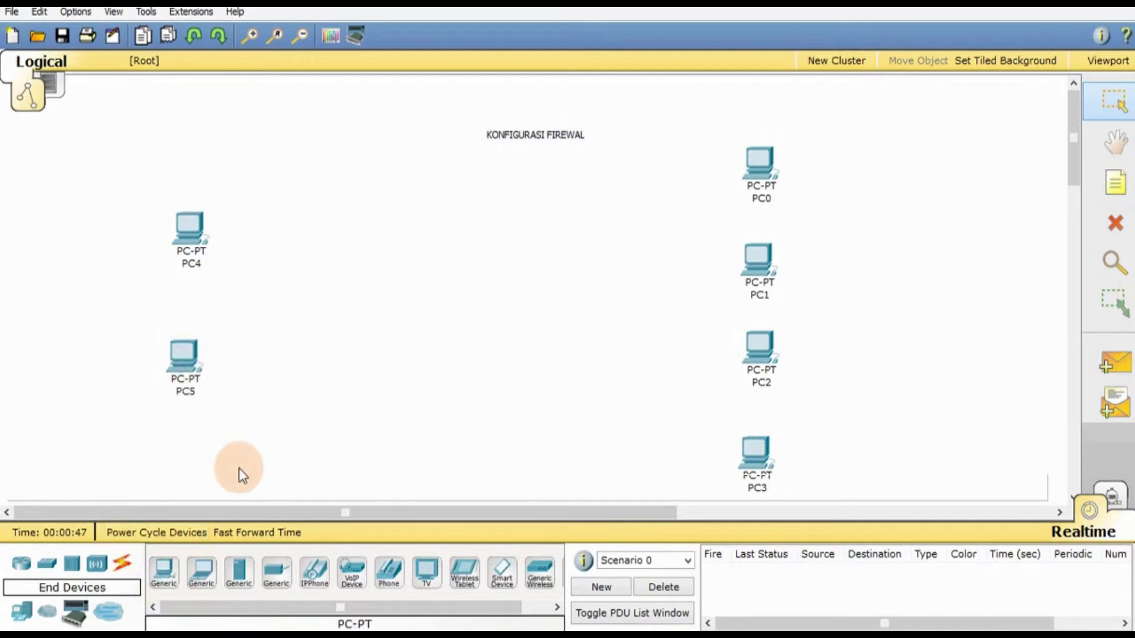
Step: Place two 2950-24 switches, one near PC0 to PC3 and one near PC4 and PC5
left_click(46, 565)
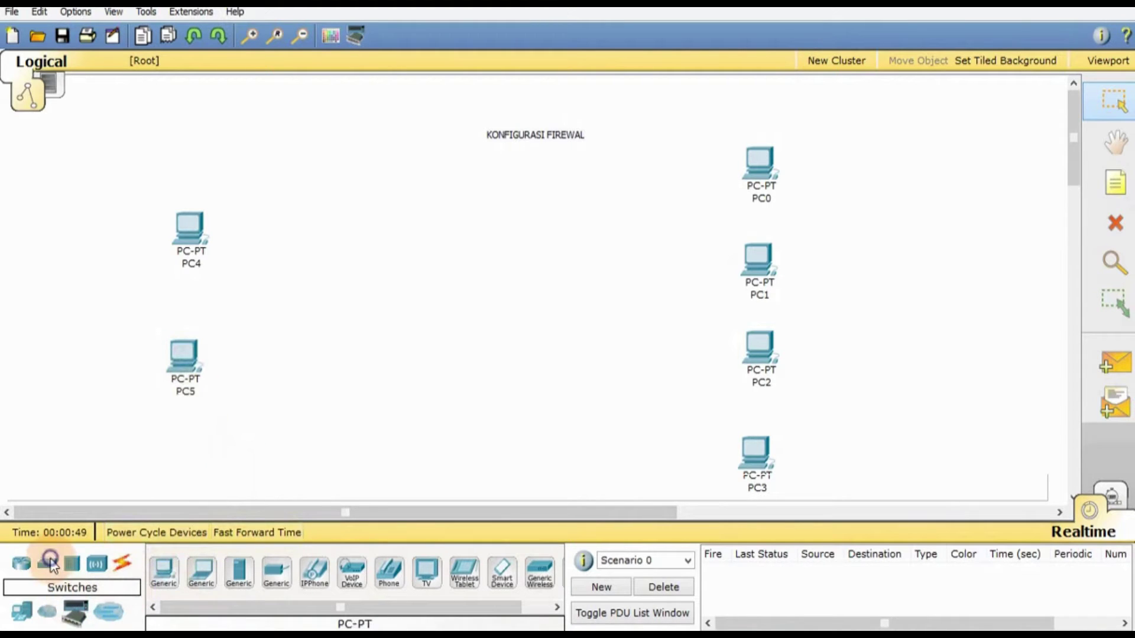
left_click(164, 574)
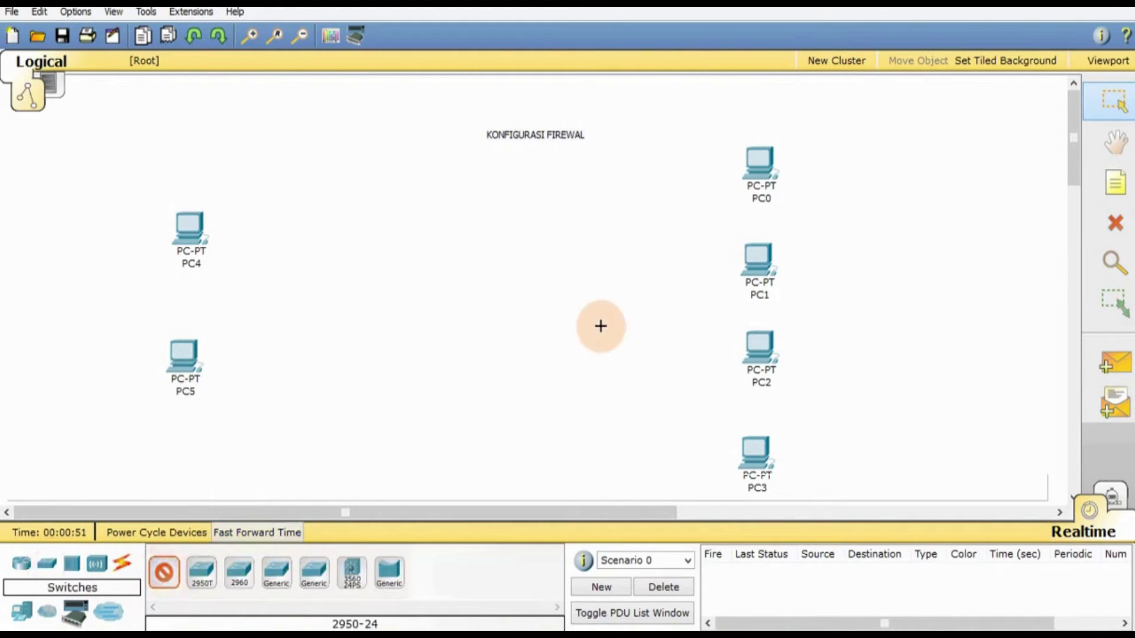
left_click(603, 302)
left_click(163, 572)
left_click(331, 306)
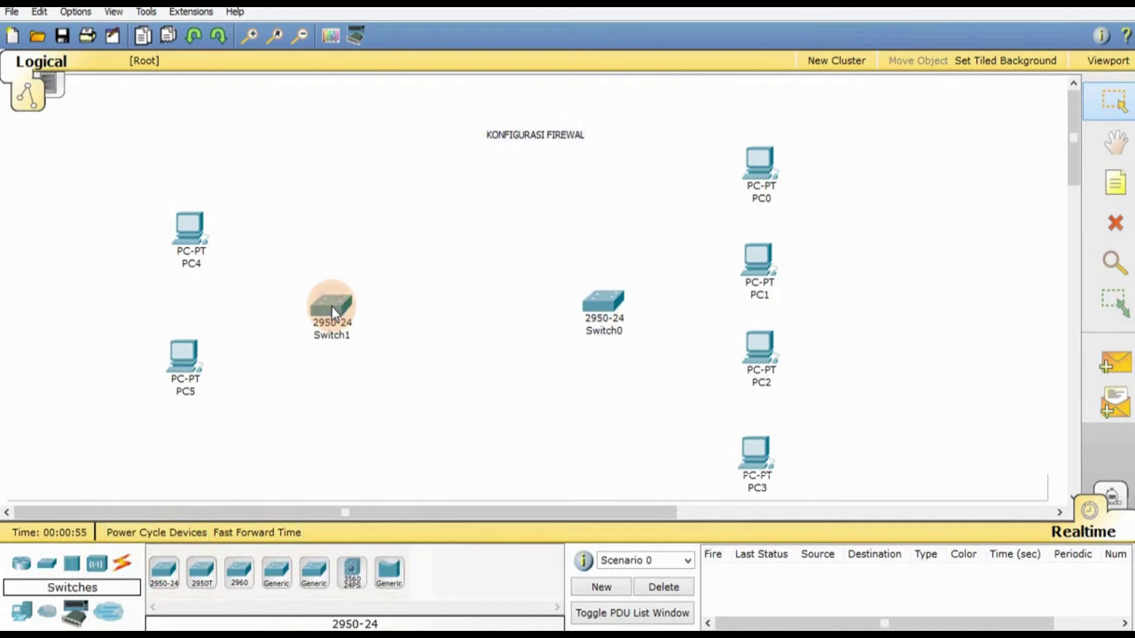
Step: Place an 1841 router midway between Switch1 and Switch0
left_click(21, 563)
left_click(163, 572)
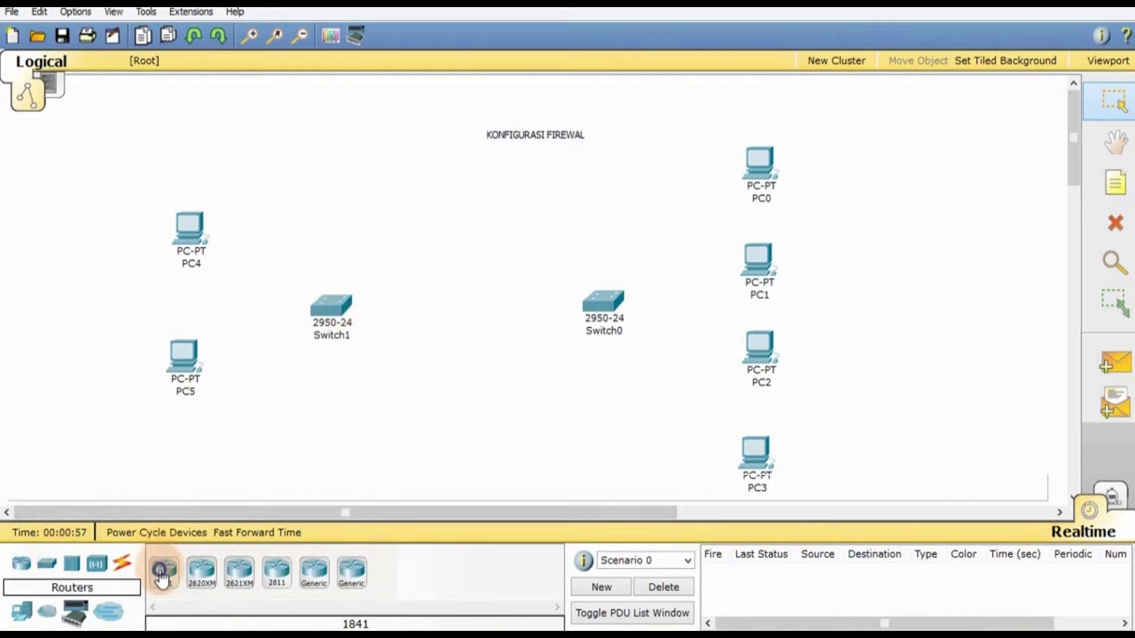
left_click(474, 307)
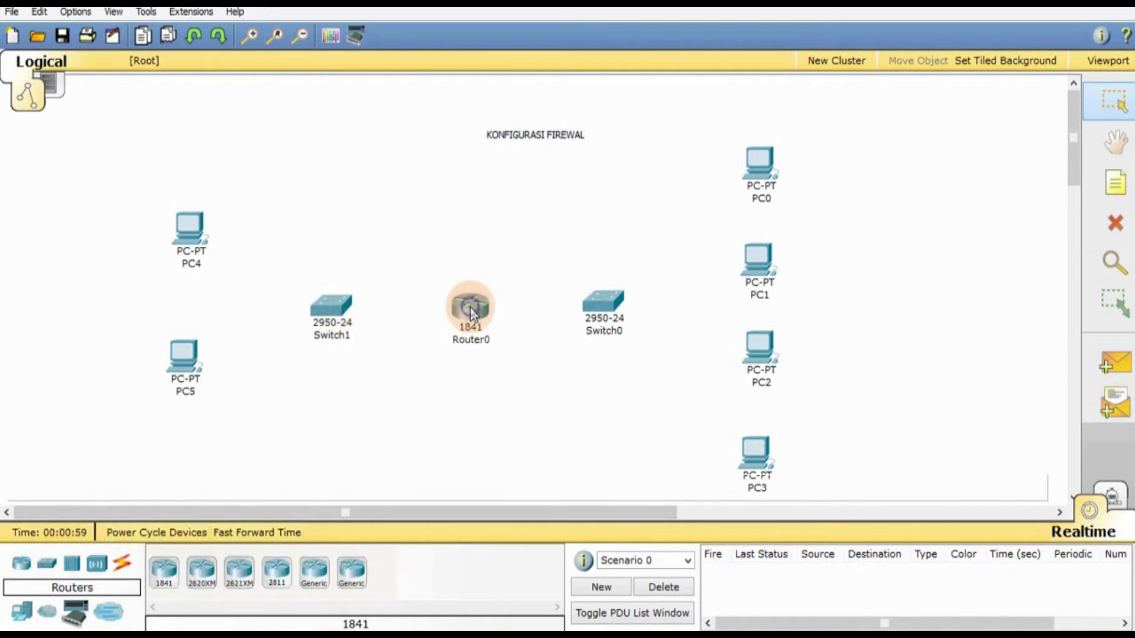
Step: Connect PC0 and PC1 to Switch0 using automatically chosen connection types
left_click(121, 565)
left_click(166, 573)
left_click(756, 171)
left_click(610, 303)
left_click(165, 572)
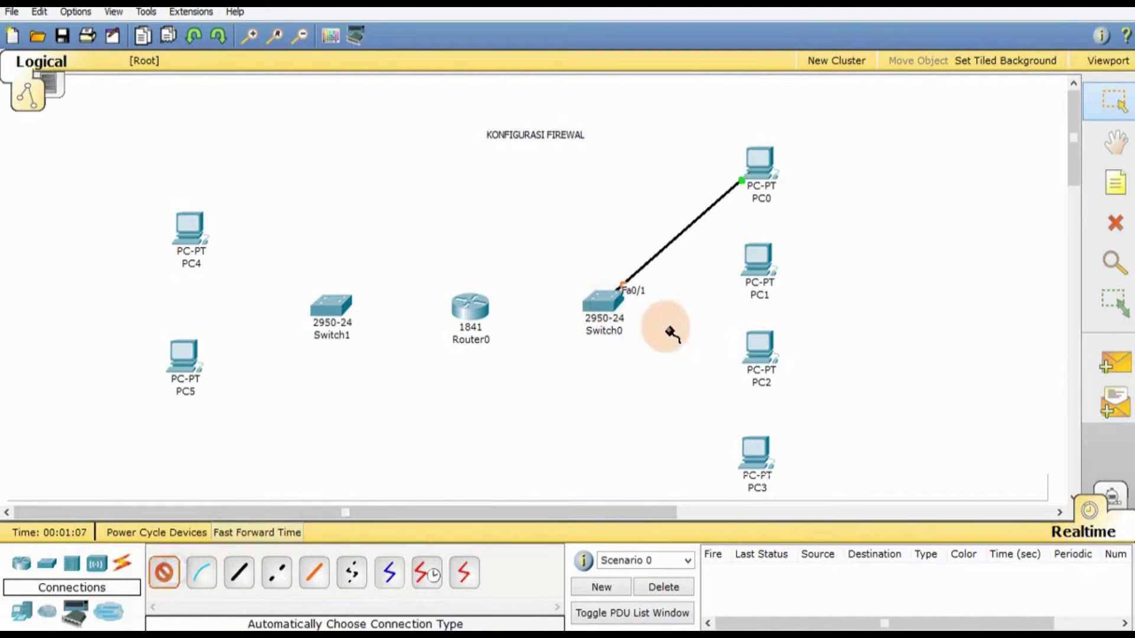
left_click(763, 272)
left_click(609, 301)
Step: Connect PC2 and PC3 to Switch0 using automatically chosen connection types
left_click(164, 572)
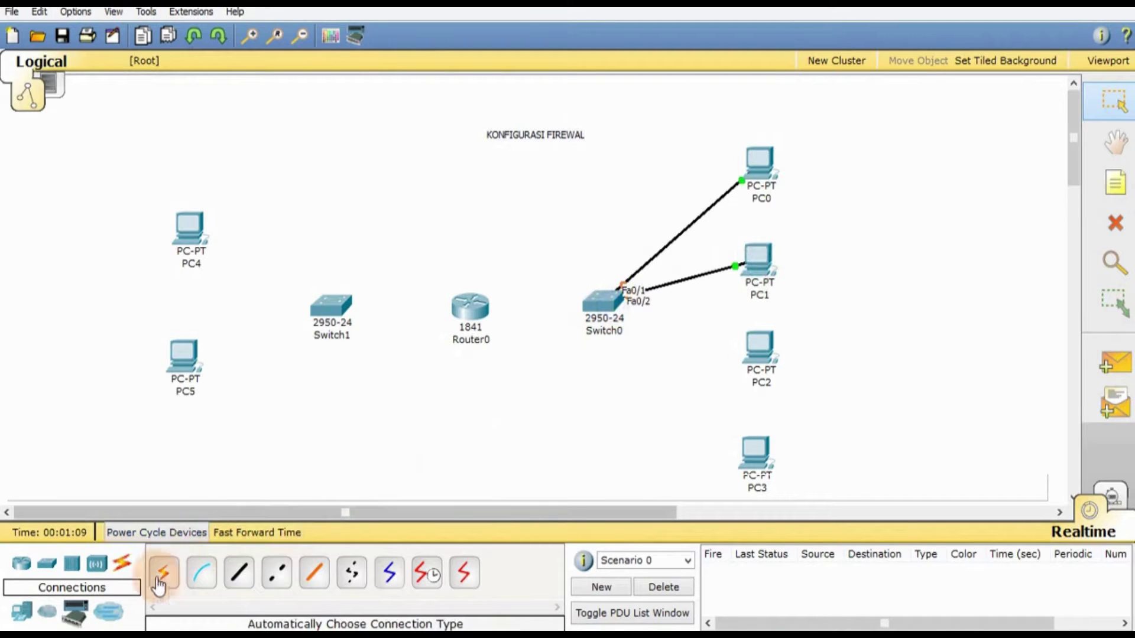
left_click(748, 345)
left_click(616, 299)
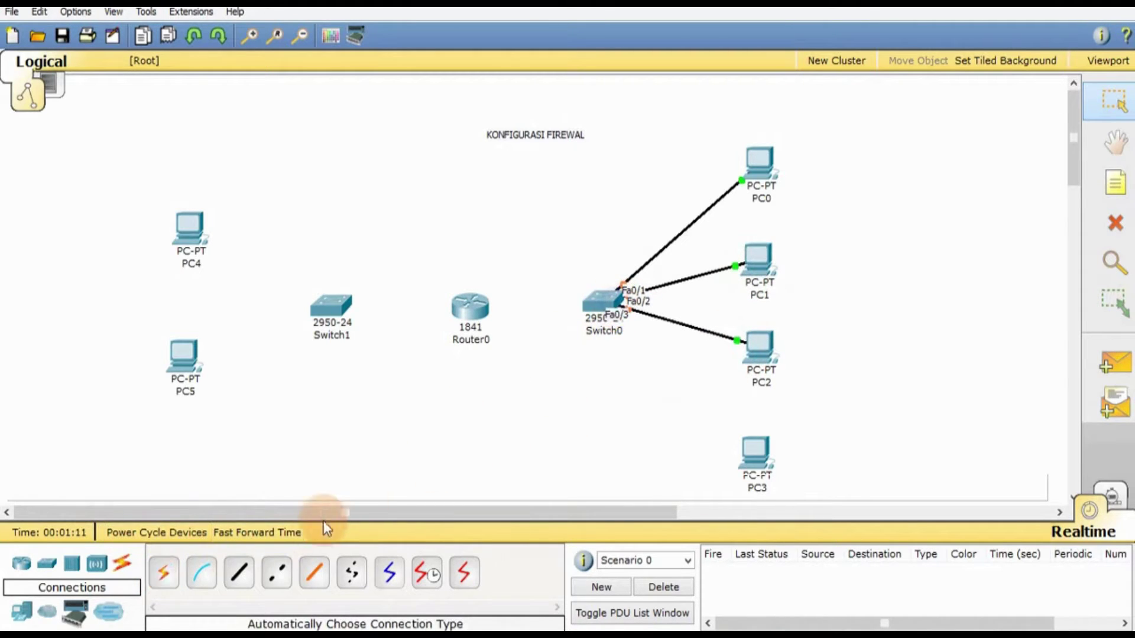
left_click(165, 572)
left_click(754, 456)
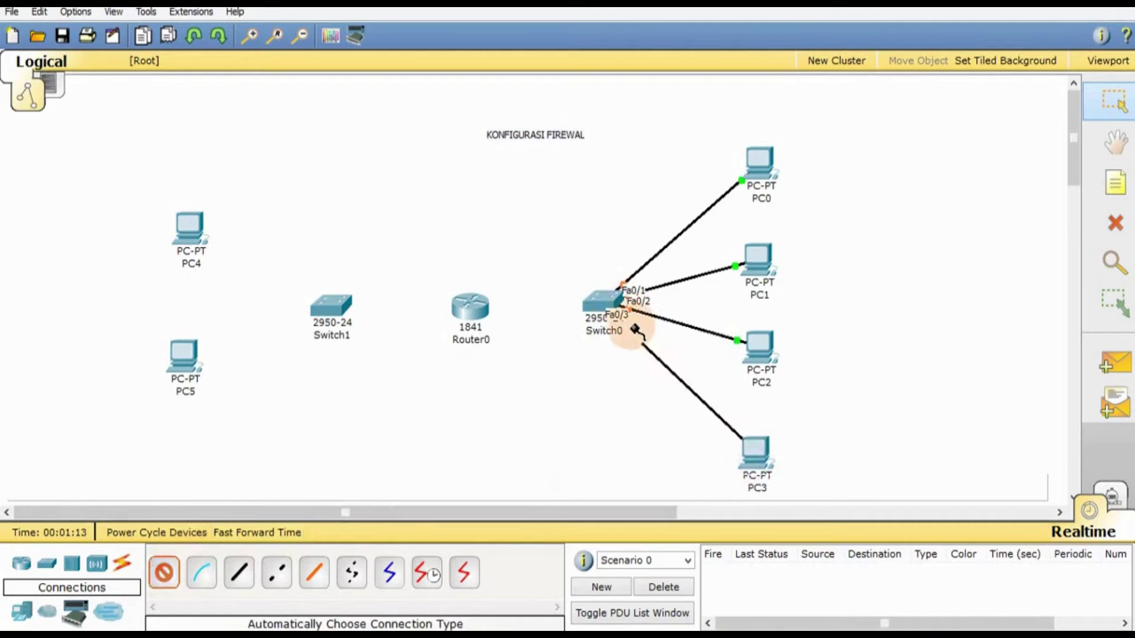
left_click(617, 311)
Step: Connect PC4 and PC5 to Switch1 using automatically chosen connection types
left_click(165, 573)
left_click(188, 243)
left_click(325, 302)
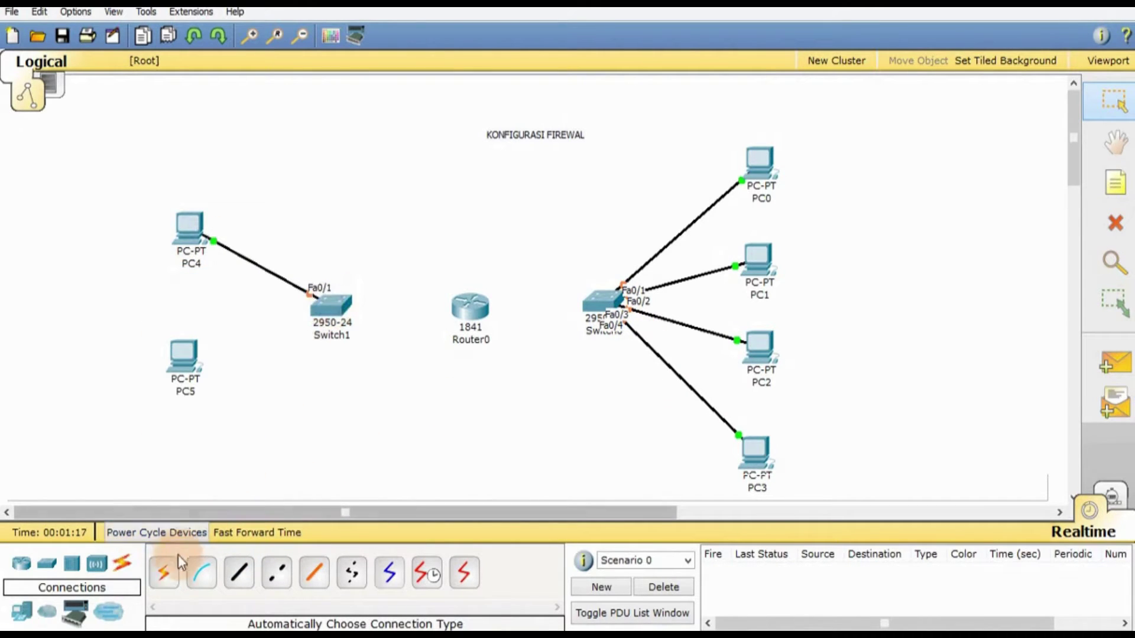
left_click(185, 356)
left_click(319, 316)
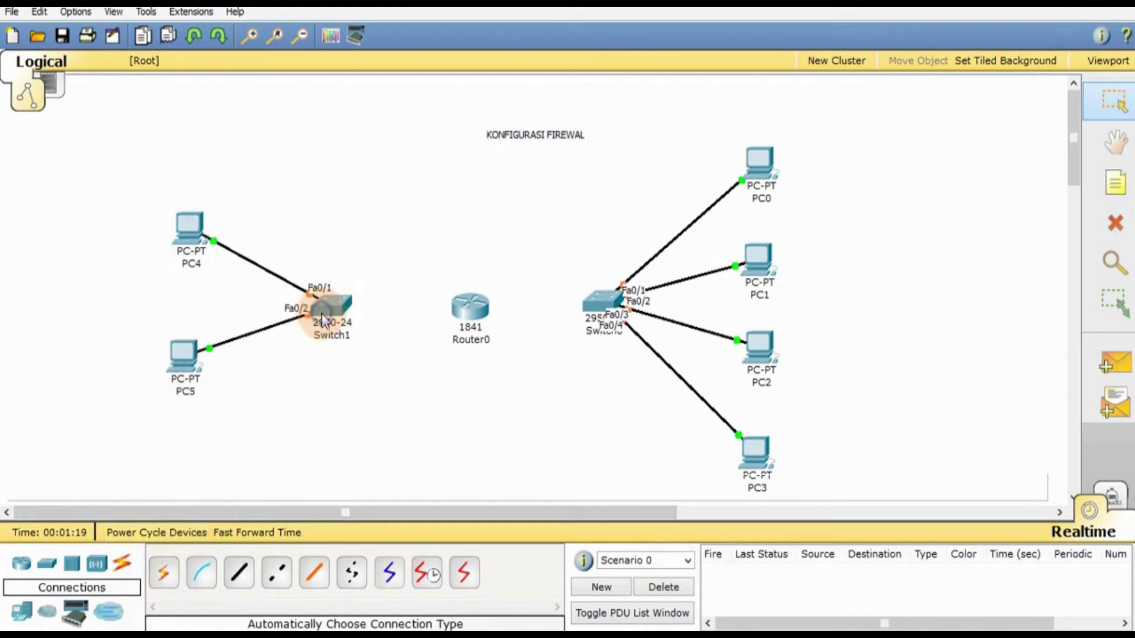
Step: Link Router0 to Switch1 and then to Switch0 using automatically chosen connection types
left_click(164, 573)
left_click(324, 314)
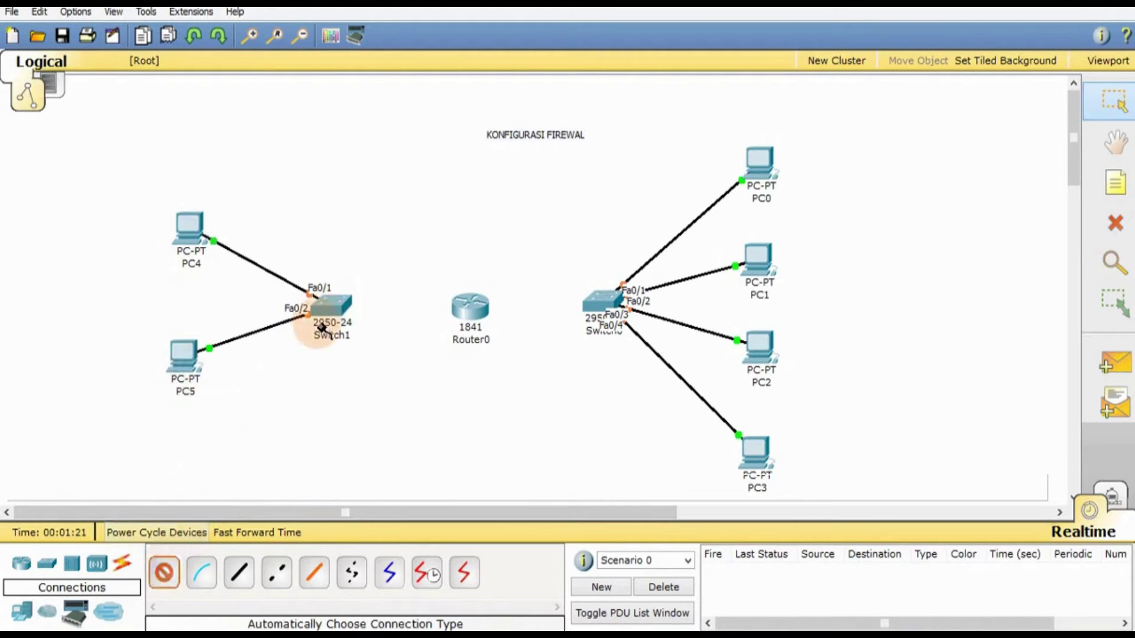
left_click(458, 312)
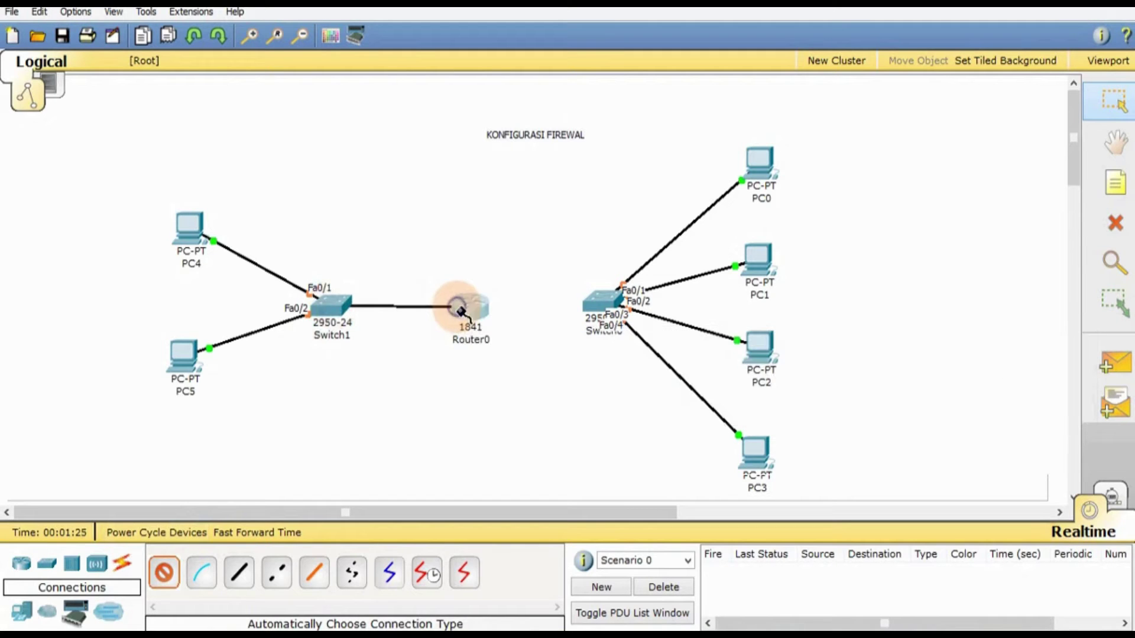
left_click(164, 572)
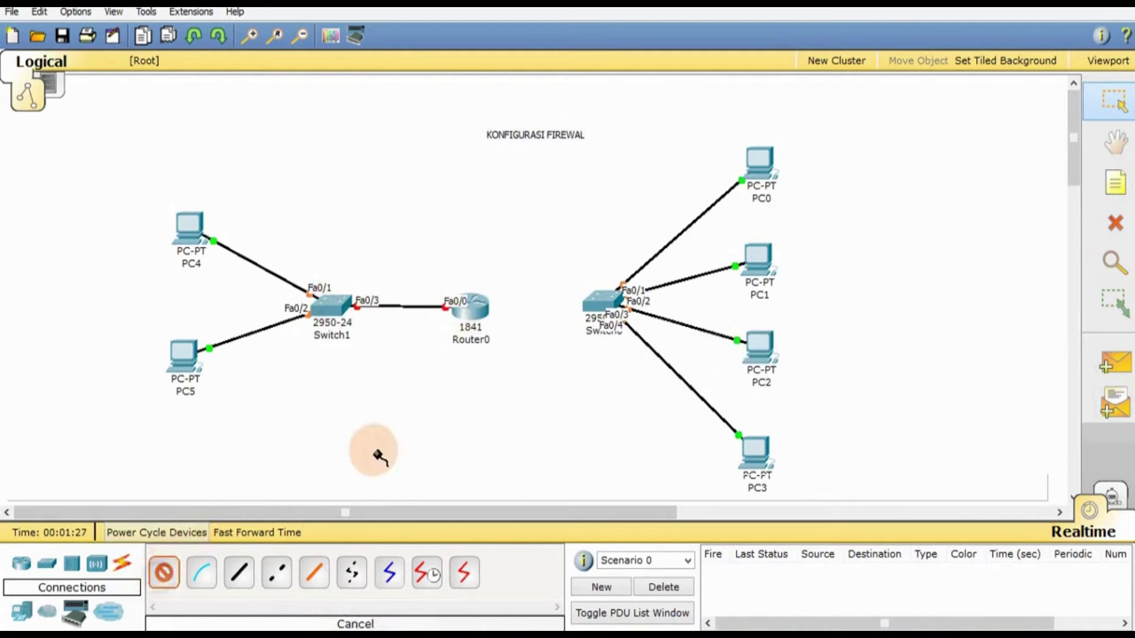
left_click(480, 312)
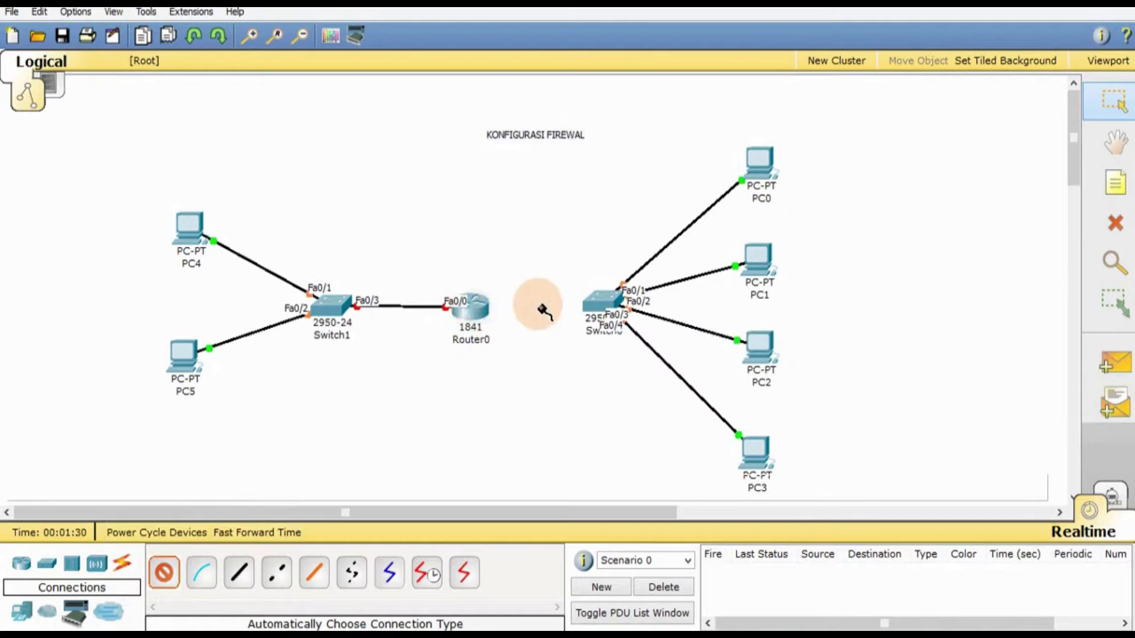
left_click(601, 312)
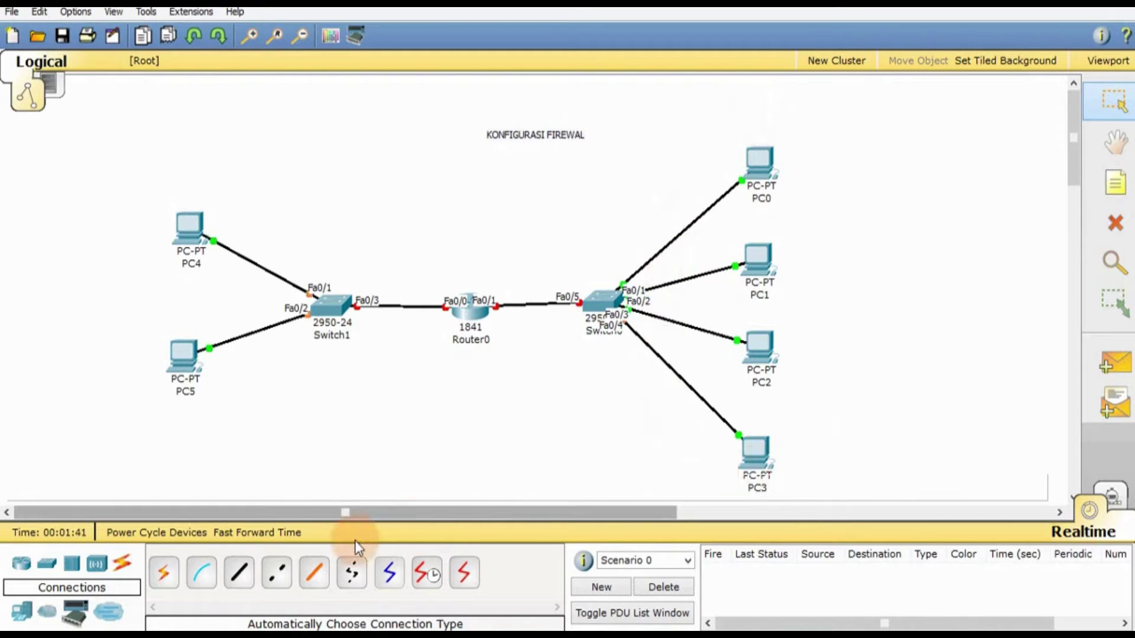
Step: Add the note 192.168.1.2 beside PC0 and copy its text
left_click(1102, 186)
left_click(804, 169)
type("192.168")
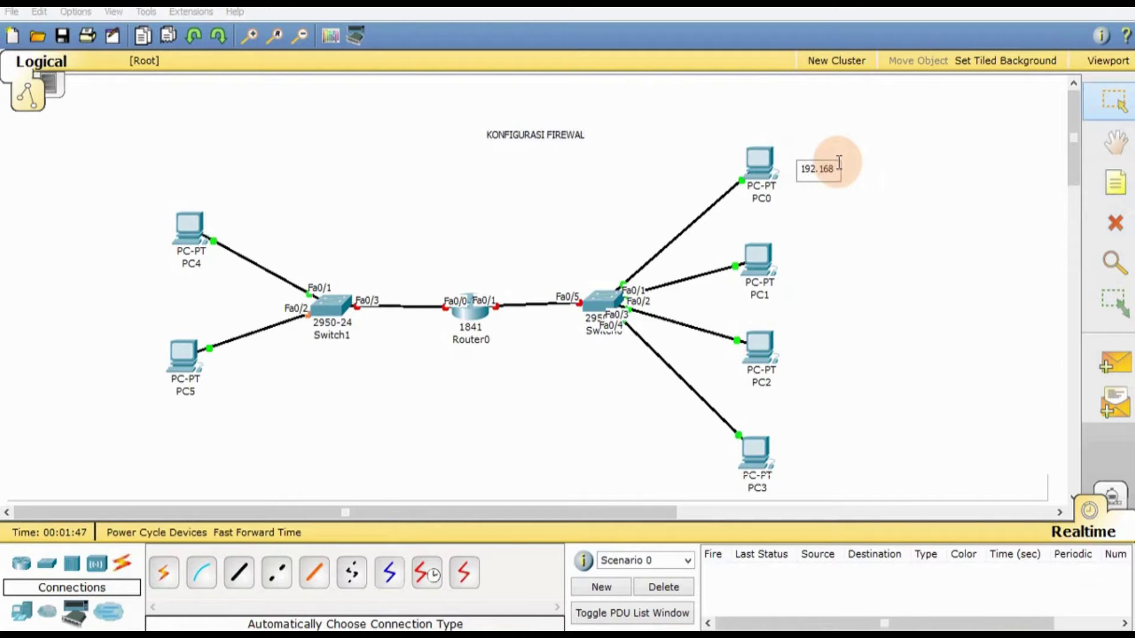
type(".1.2")
key("ctrl+a")
key("ctrl+c")
Step: Add a note beside PC1 from the copied address, changed to 192.168.1.3
left_click(1115, 183)
left_click(824, 282)
key("ctrl+v")
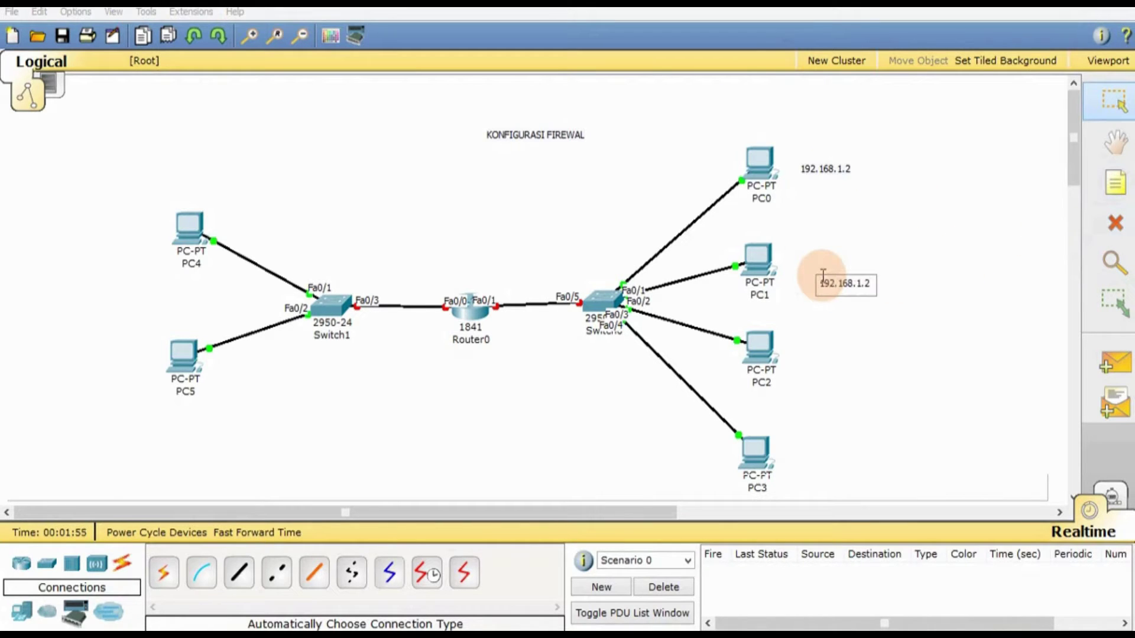
key("BackSpace")
Step: Add the address notes 192.168.1.4 beside PC2 and 192.168.1.5 beside PC3
left_click(1116, 183)
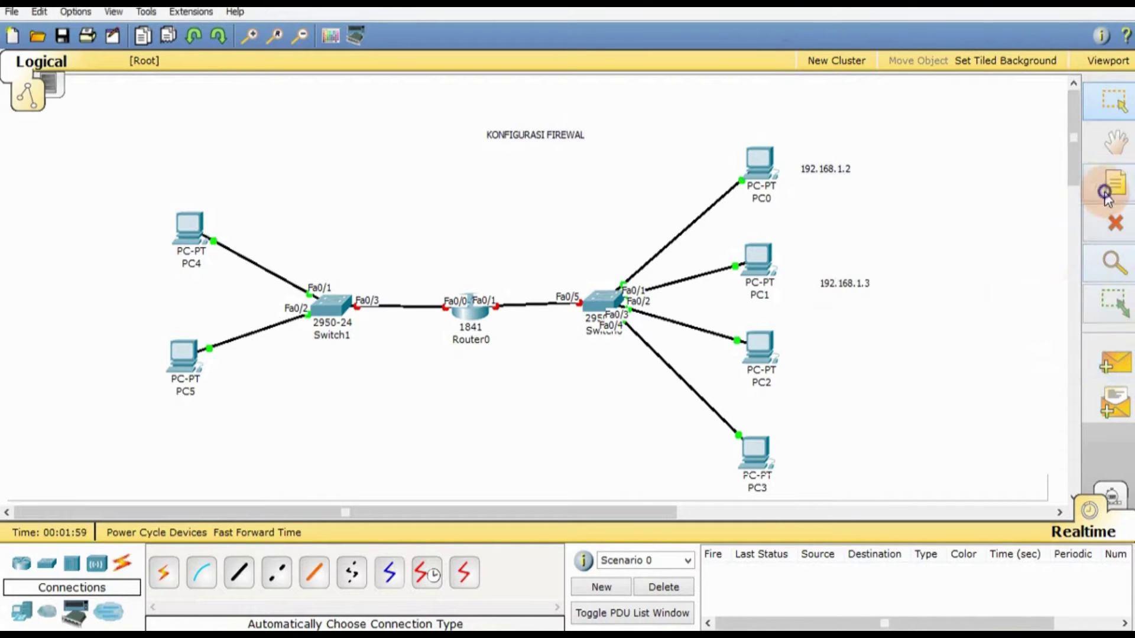
left_click(857, 372)
key("ctrl+v")
key("BackSpace")
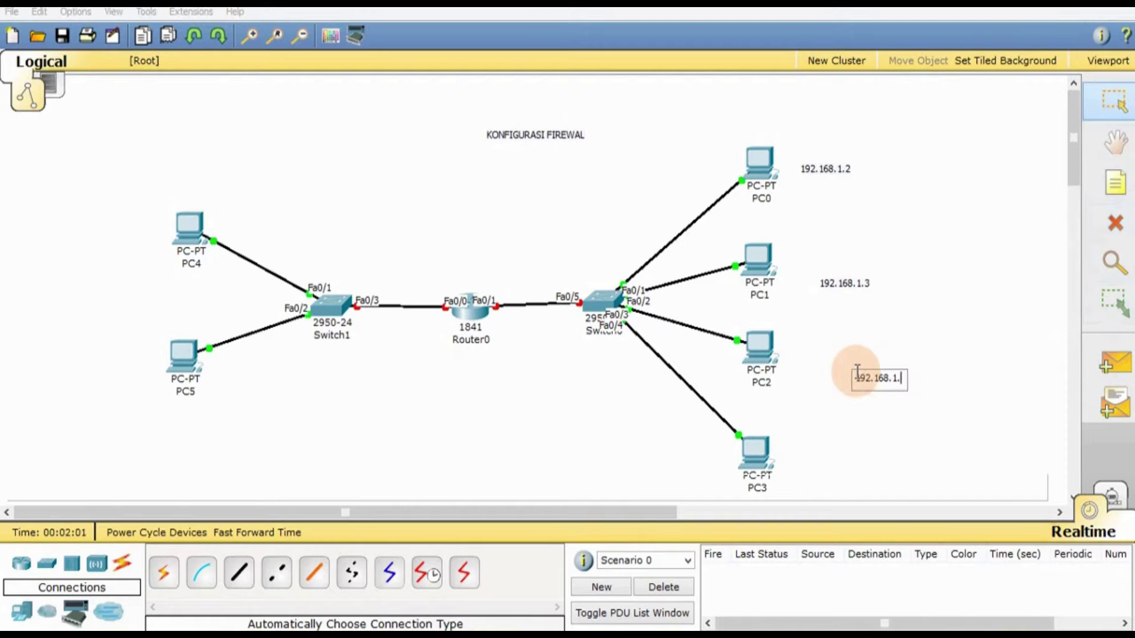
left_click(1116, 183)
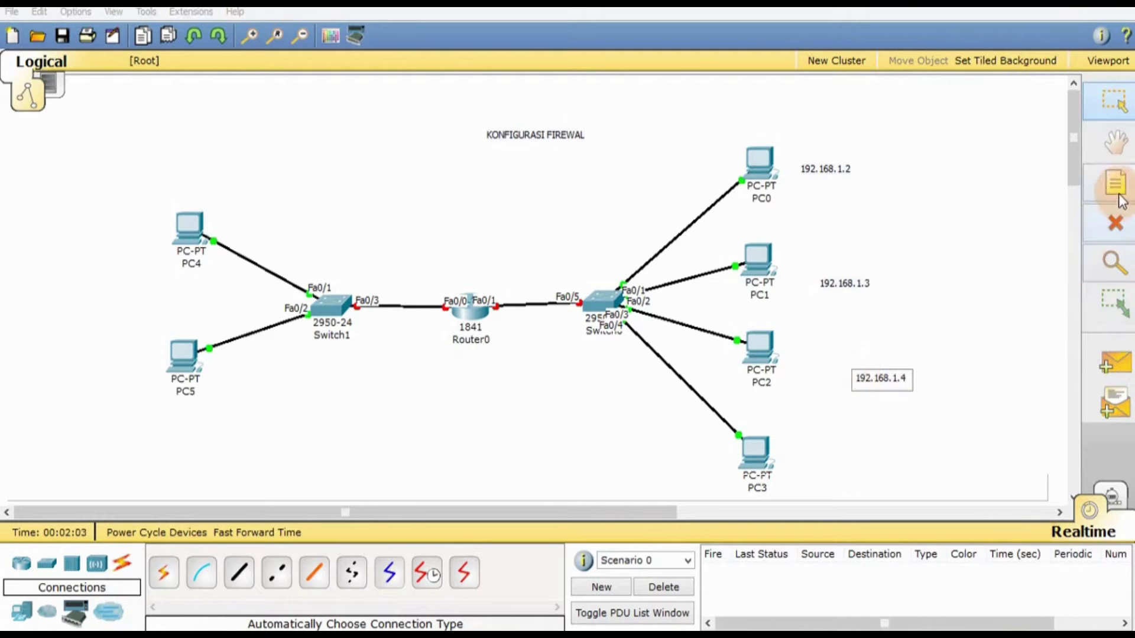
left_click(851, 460)
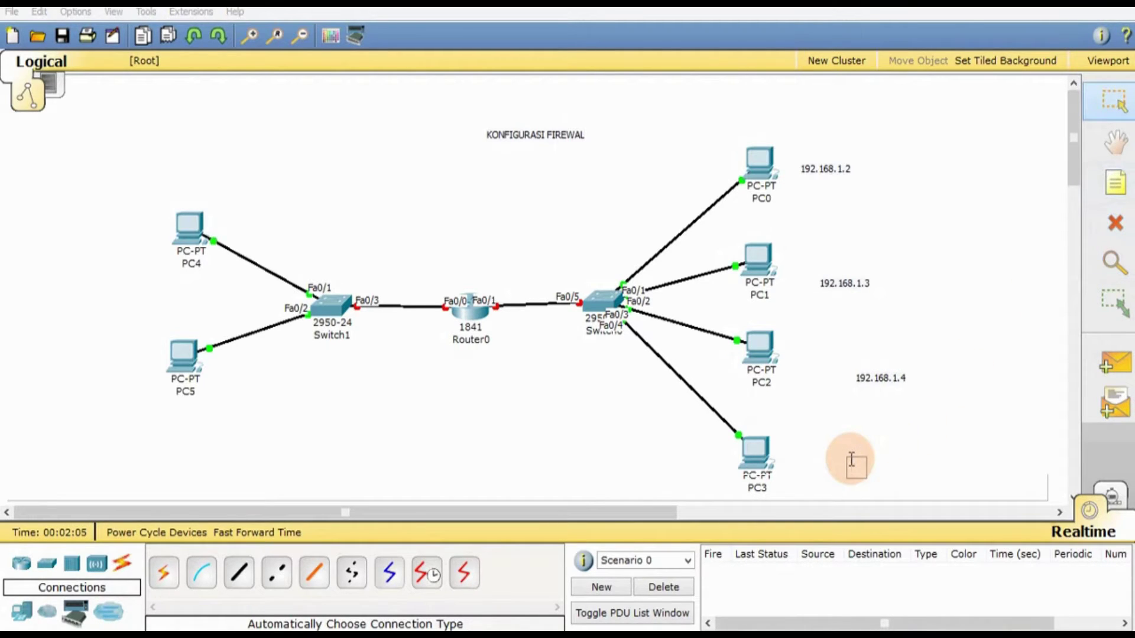
key("ctrl+v")
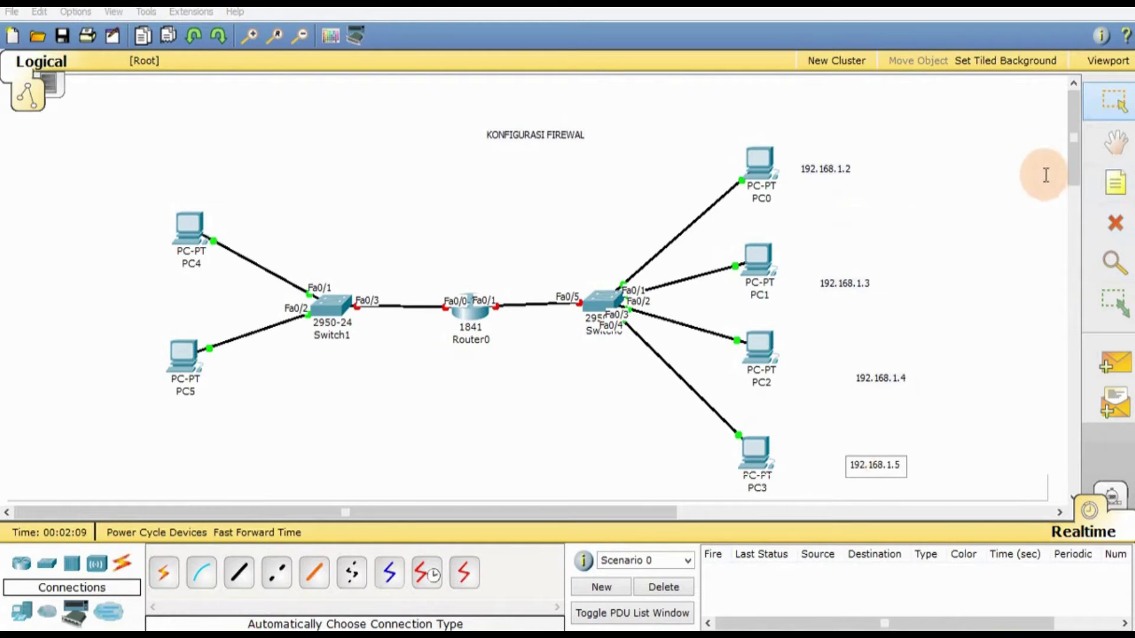
Step: Move the four address notes closer to PC0, PC1, PC2 and PC3 so they line up beside their PCs
left_click(1100, 110)
left_click_drag(839, 175, 824, 157)
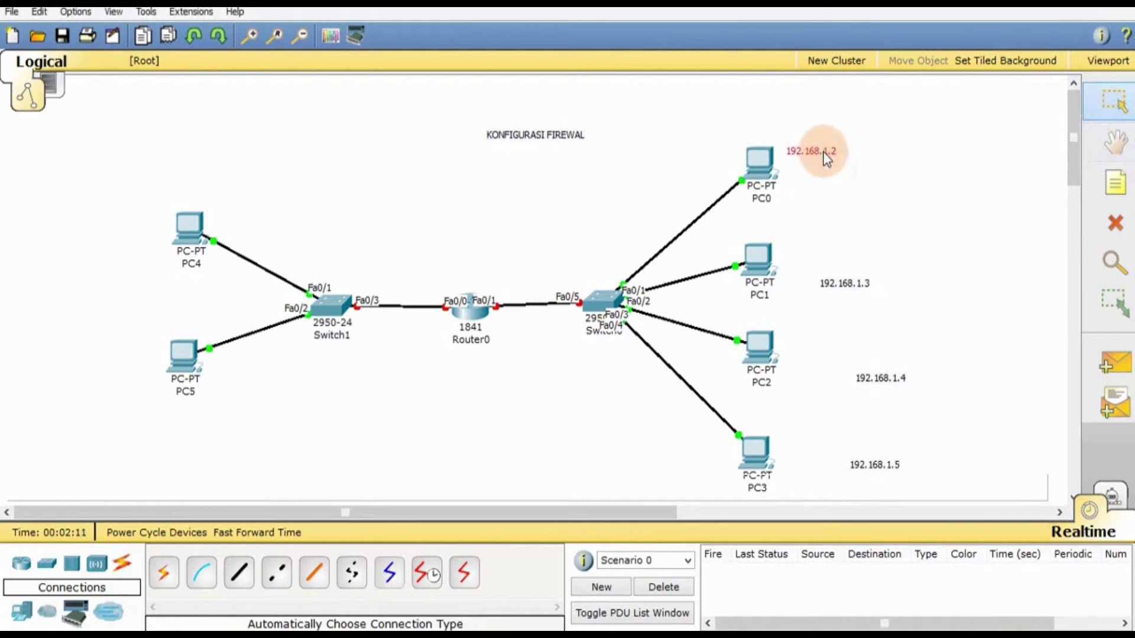
left_click(852, 283)
left_click_drag(827, 262, 820, 258)
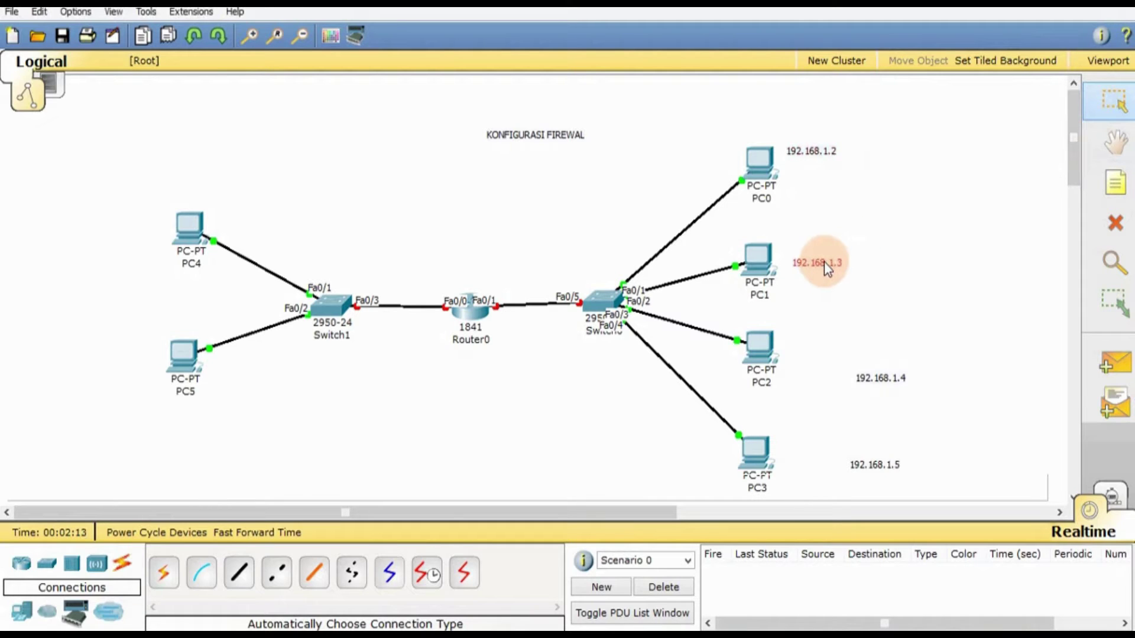
left_click_drag(866, 376, 820, 348)
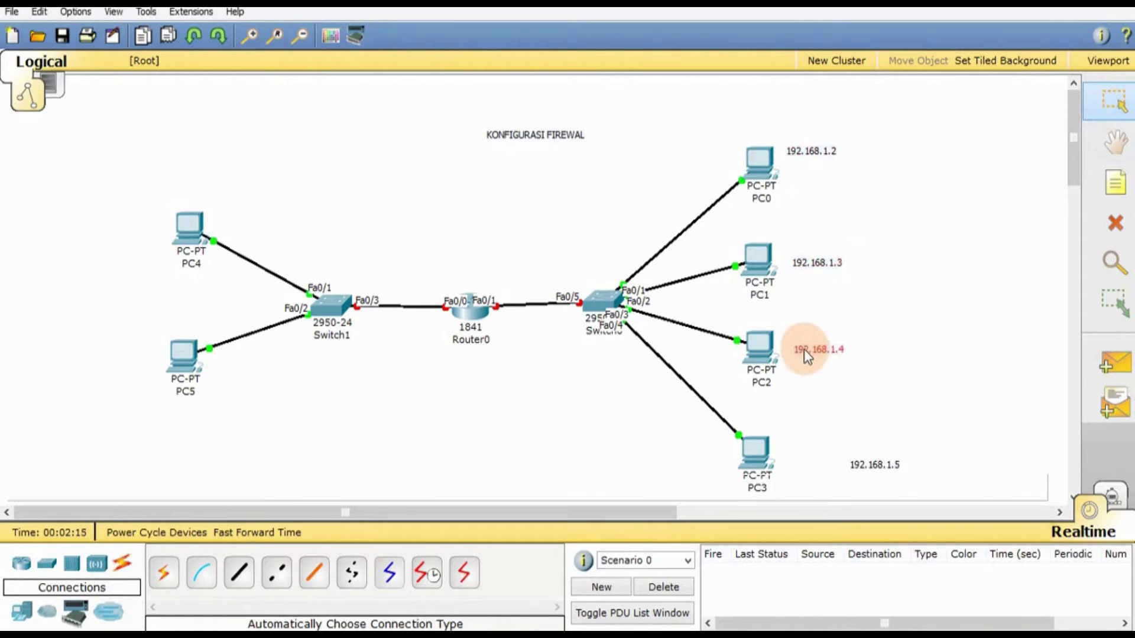
left_click_drag(859, 467, 804, 461)
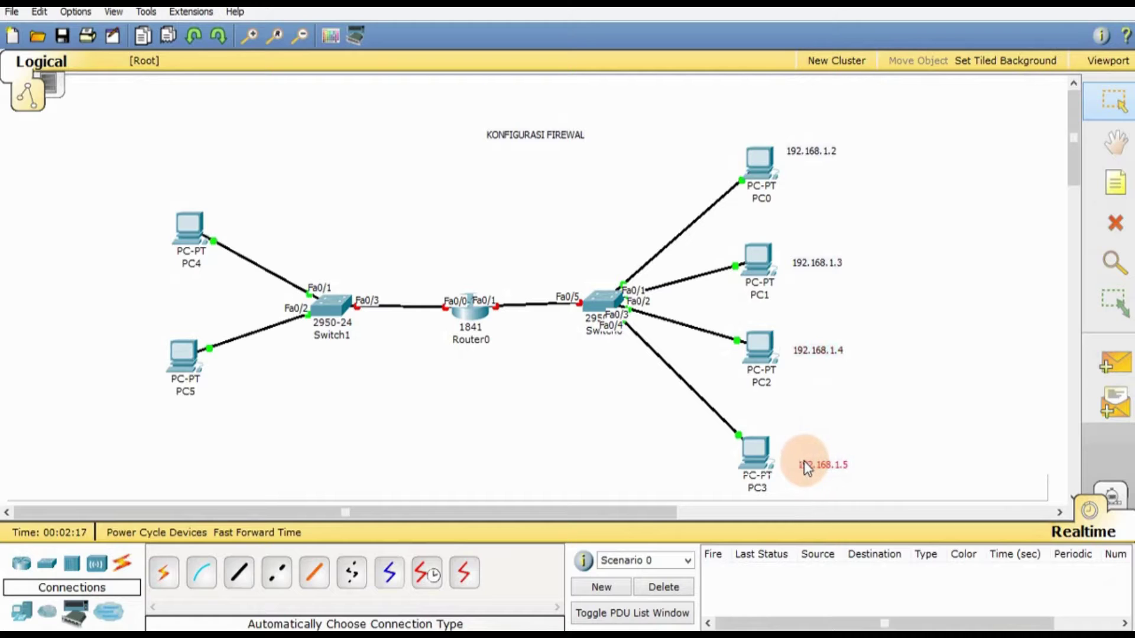
left_click(891, 382)
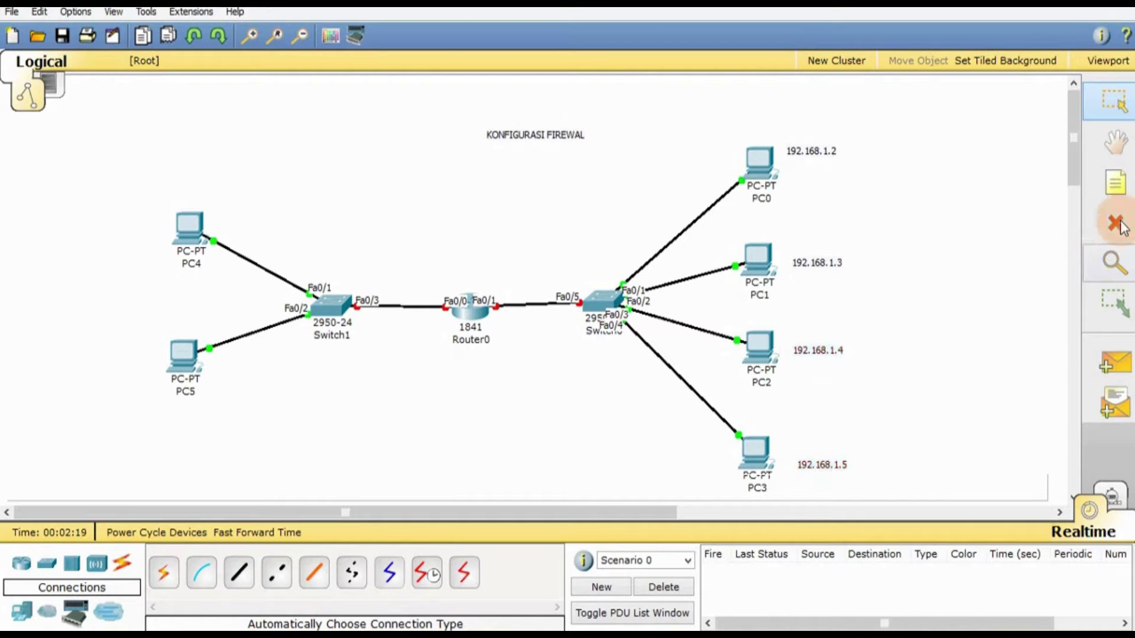
Step: Add the note 192.168.1.1 above Router0 and move it over the link from its Fa0/1 port
left_click(1116, 183)
left_click(483, 266)
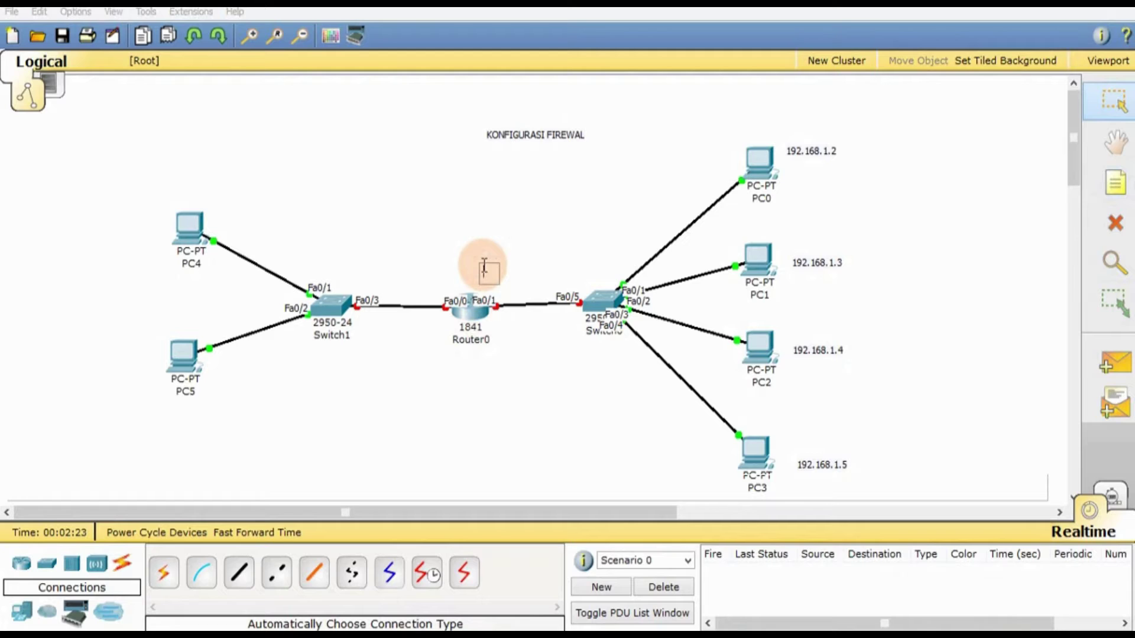
key("ctrl+v")
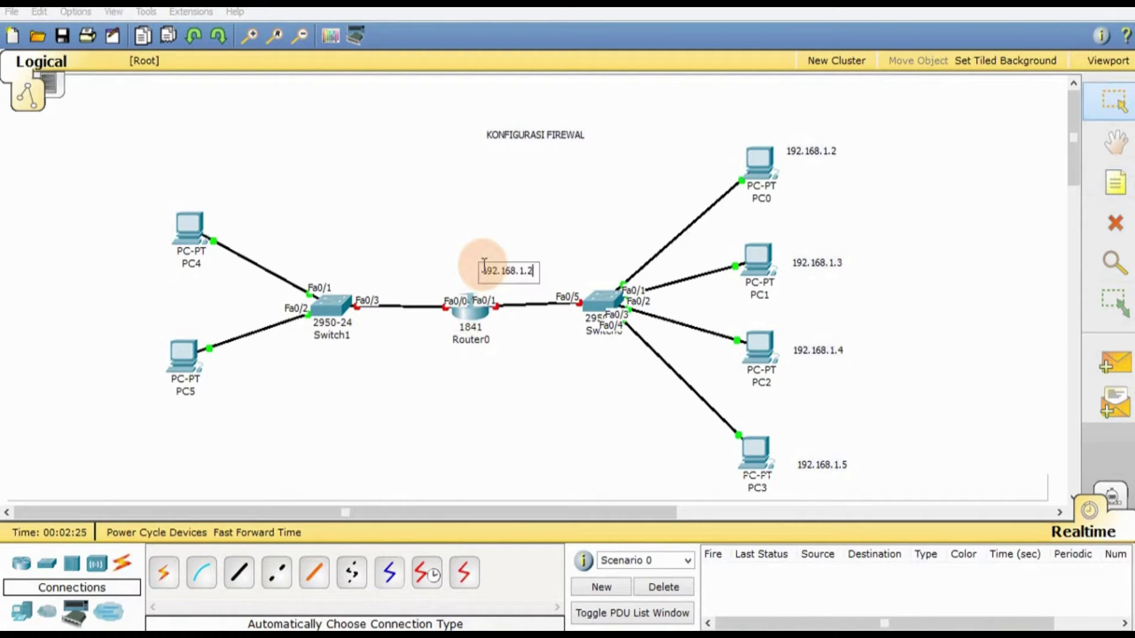
type("1")
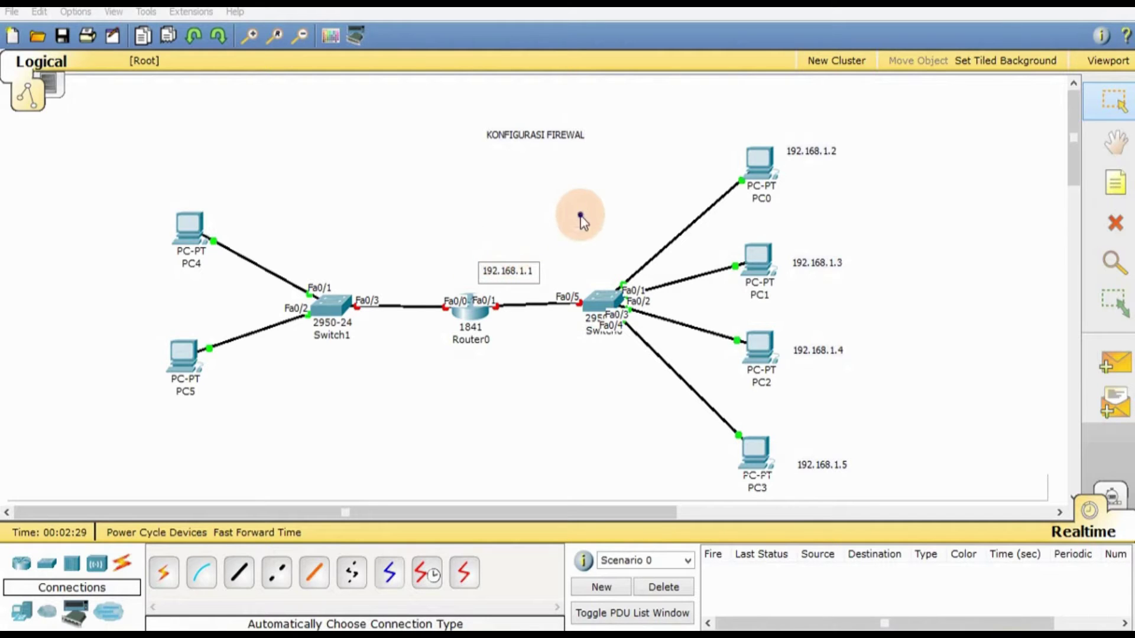
left_click(581, 215)
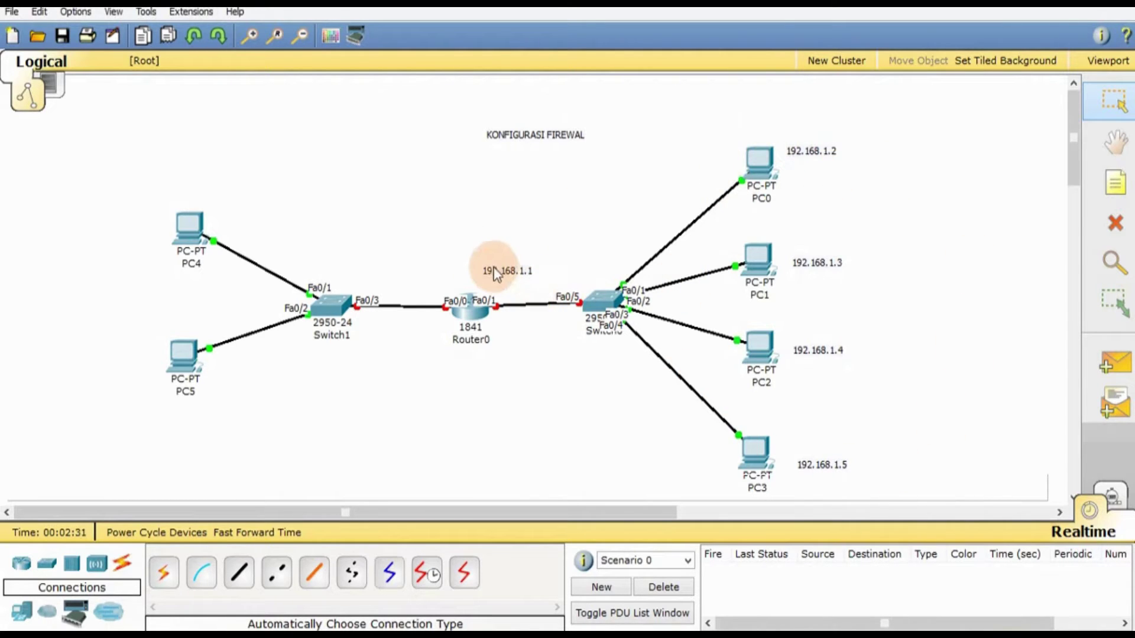
left_click_drag(496, 270, 513, 290)
left_click(519, 247)
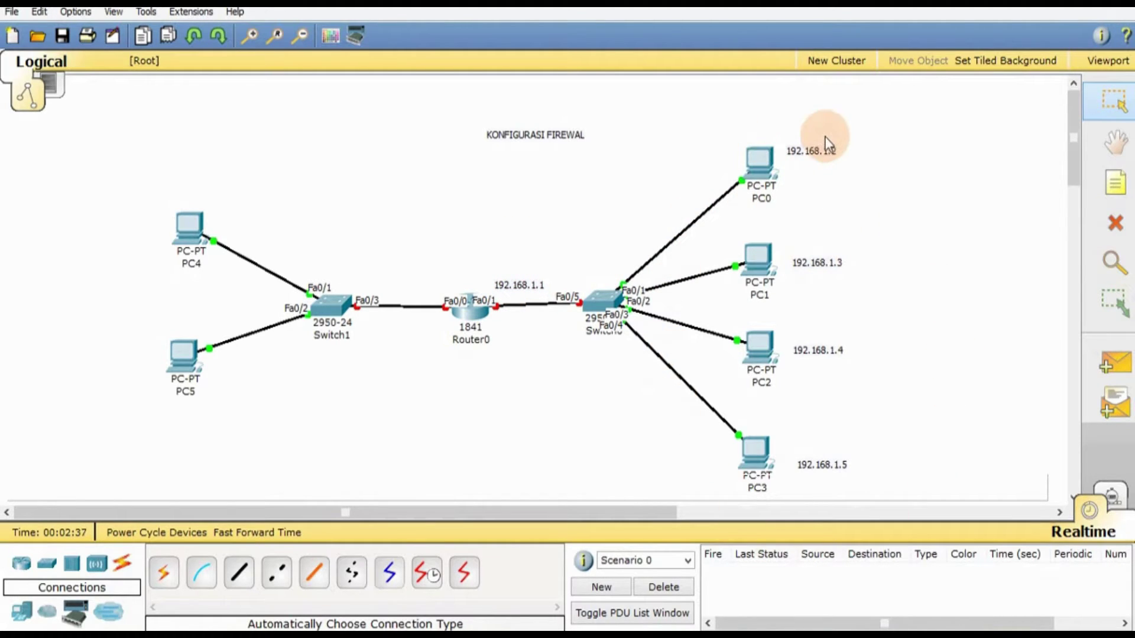
Step: Add the address notes 192.168.2.2 above PC4 and 192.168.2.3 beside PC5
left_click(1113, 186)
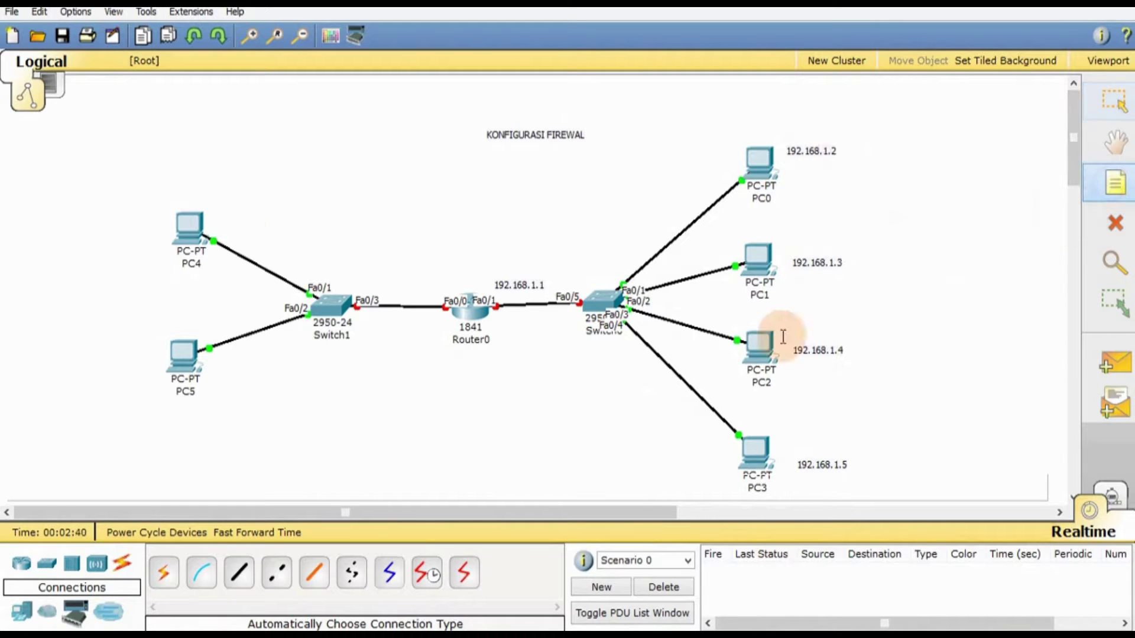
left_click(139, 184)
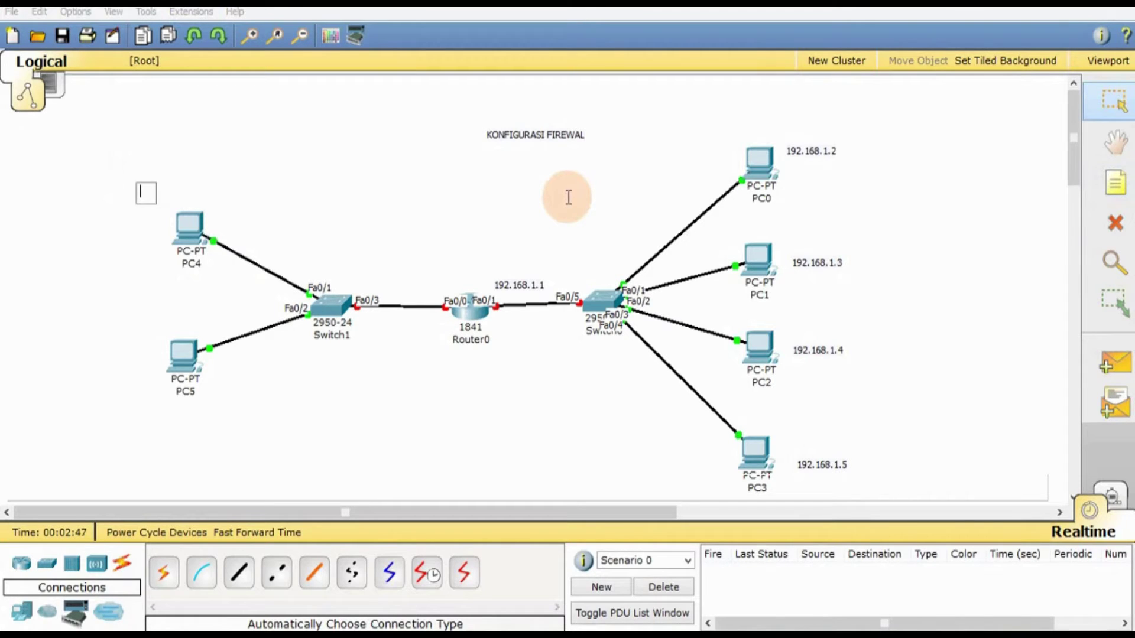
type("192.168.2.2")
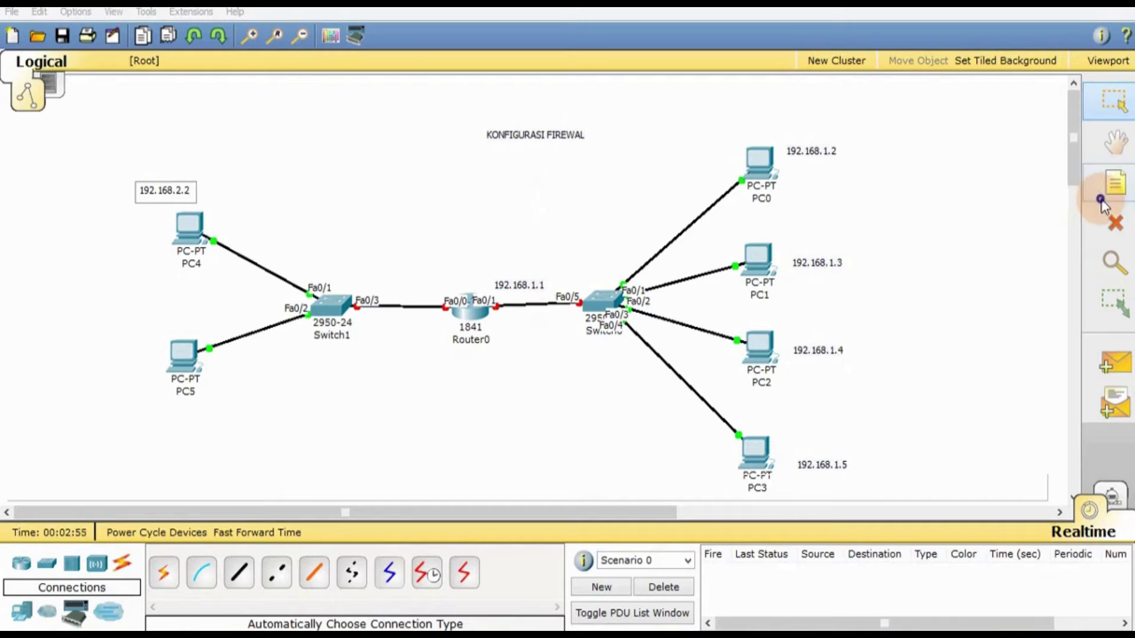
left_click(1115, 184)
left_click(113, 346)
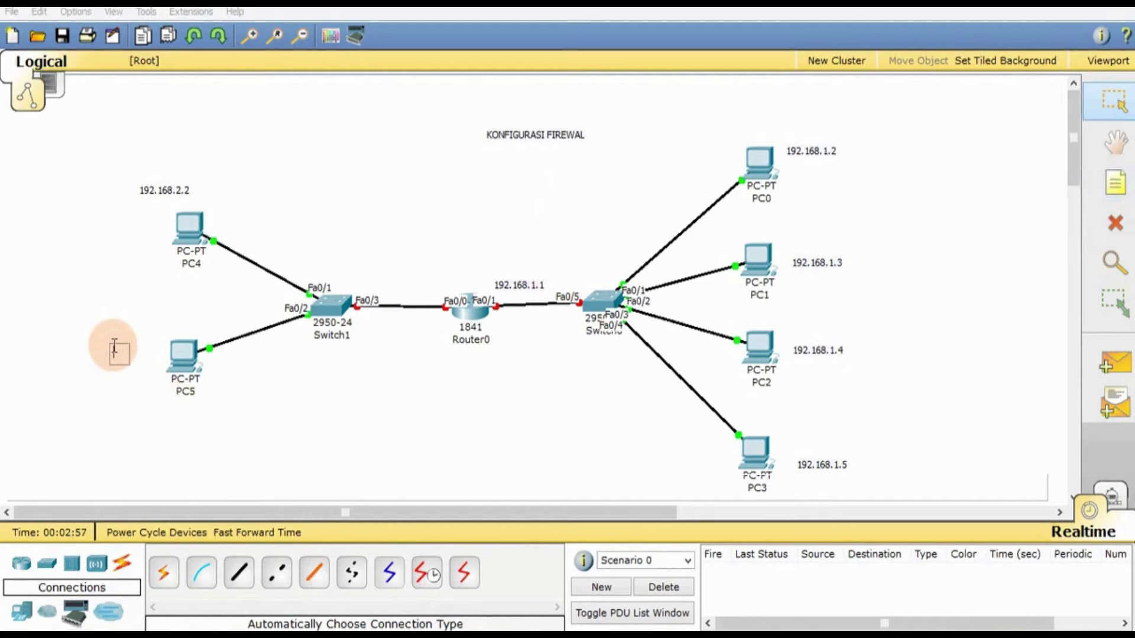
type("192.168.2.3")
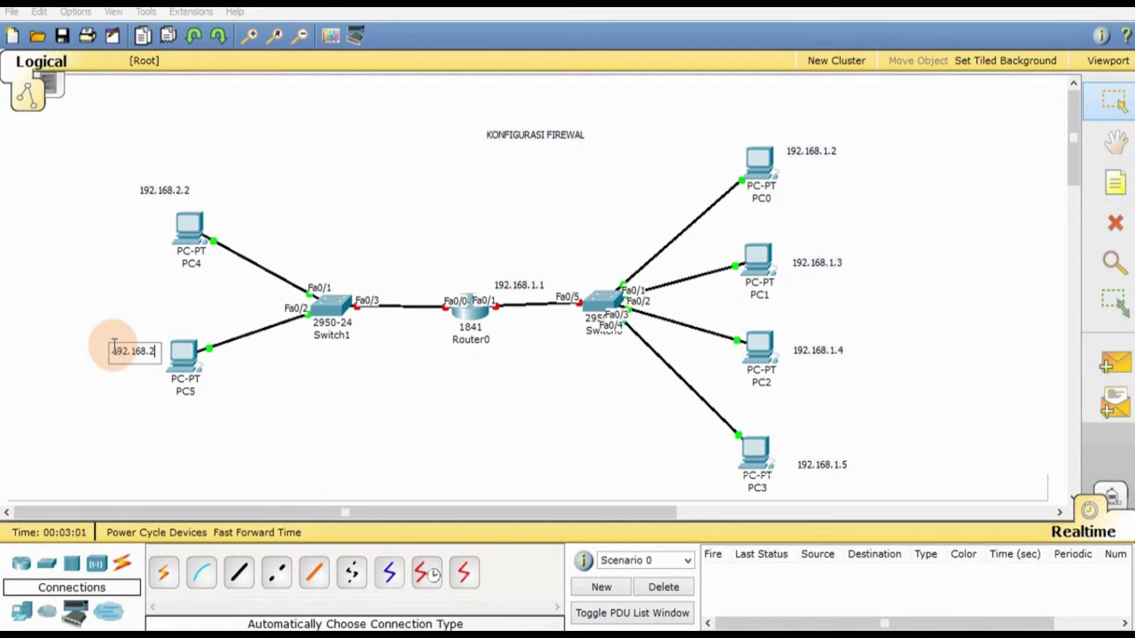
Step: Move the 192.168.2.2 note down beside PC4 and shift the 192.168.2.3 note slightly away from PC5
left_click(339, 201)
left_click_drag(150, 191, 124, 228)
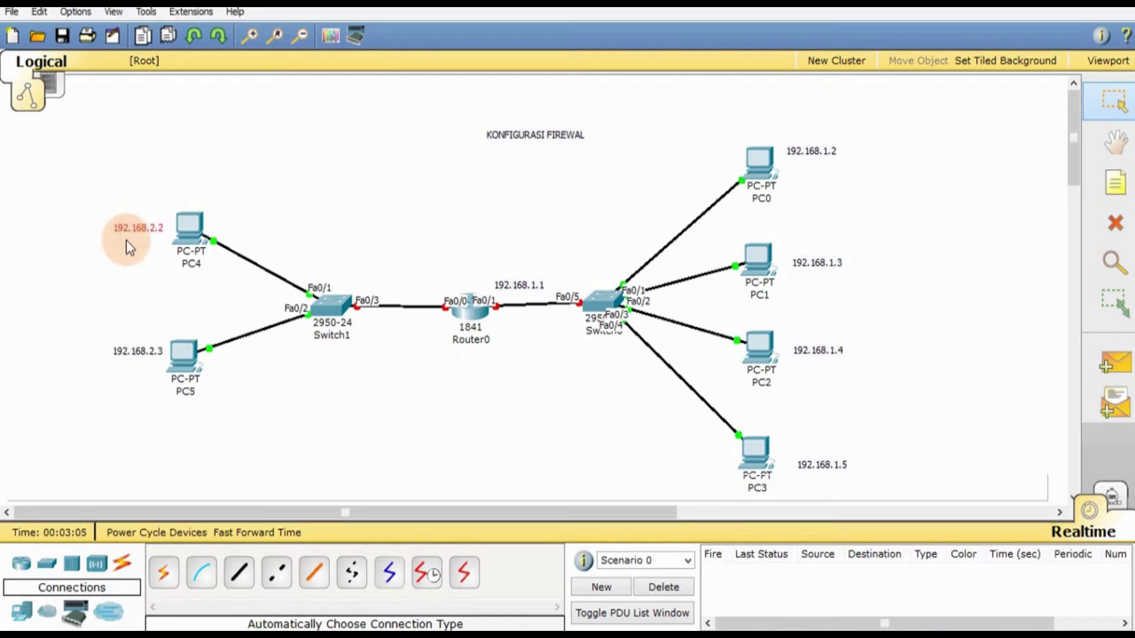
left_click(136, 353)
left_click(385, 406)
Step: Add the note 192.168.2.1 and place it over the link between Switch1 and Router0's Fa0/0 port
left_click(1114, 183)
left_click(400, 267)
type("192")
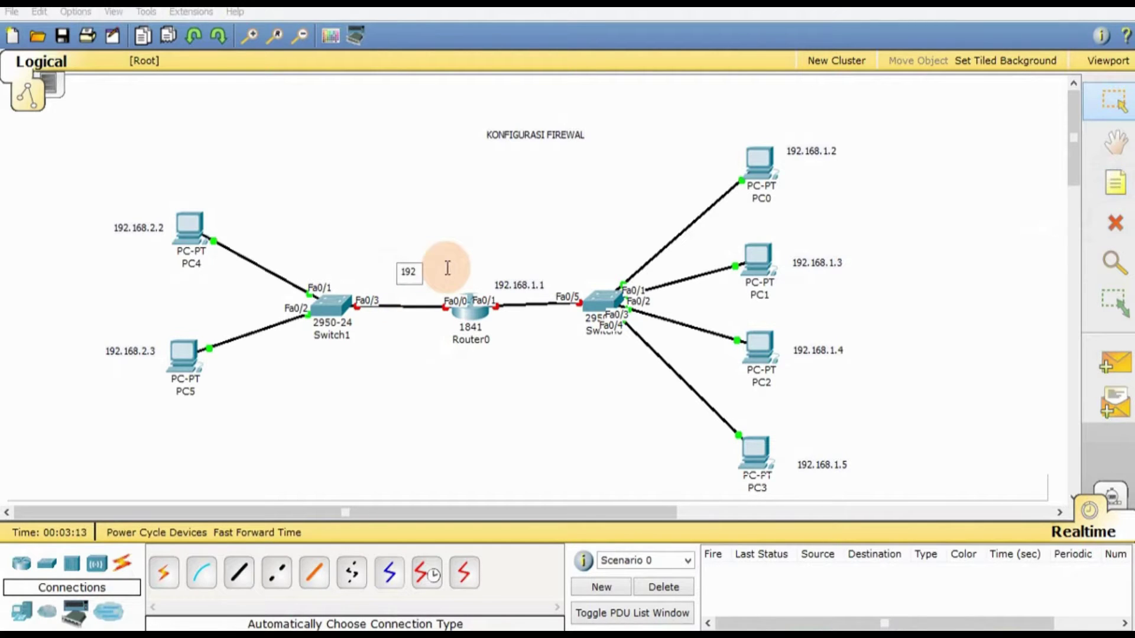
type(".168.2.1")
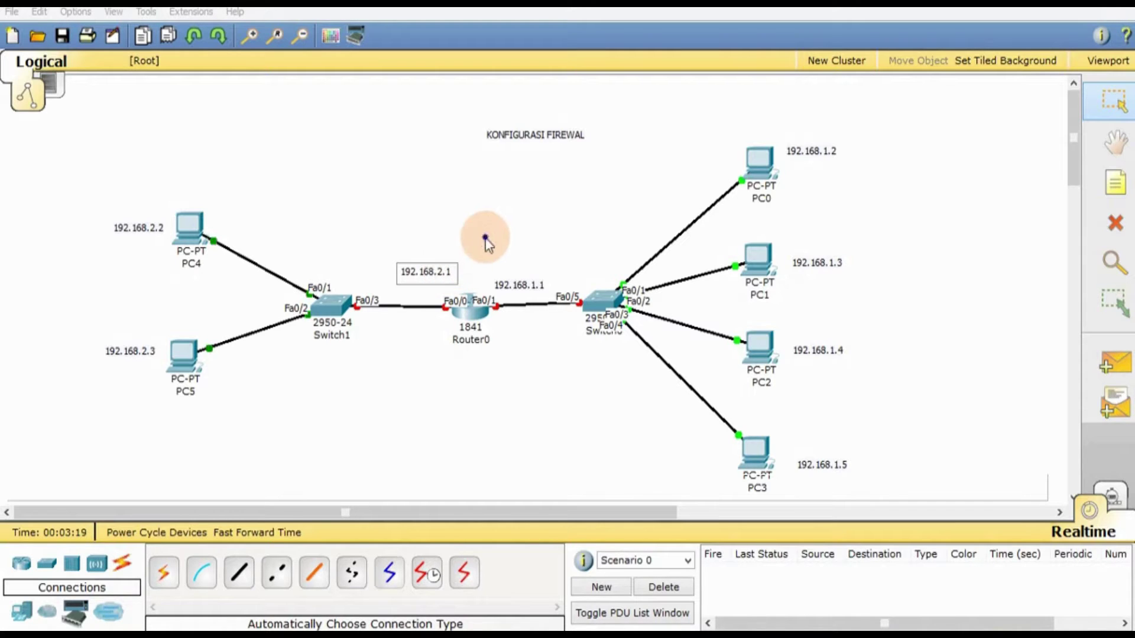
left_click(445, 273)
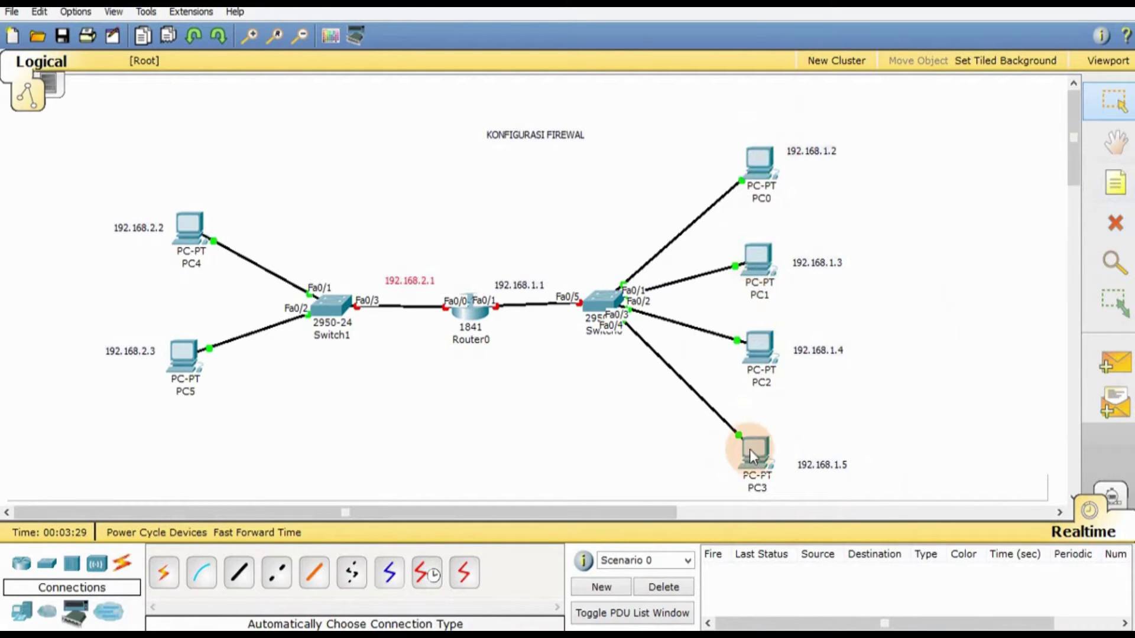
Step: Set PC0's static IP address to 192.168.1.2 with the subnet mask 255.255.255.0
mouse_move(750, 459)
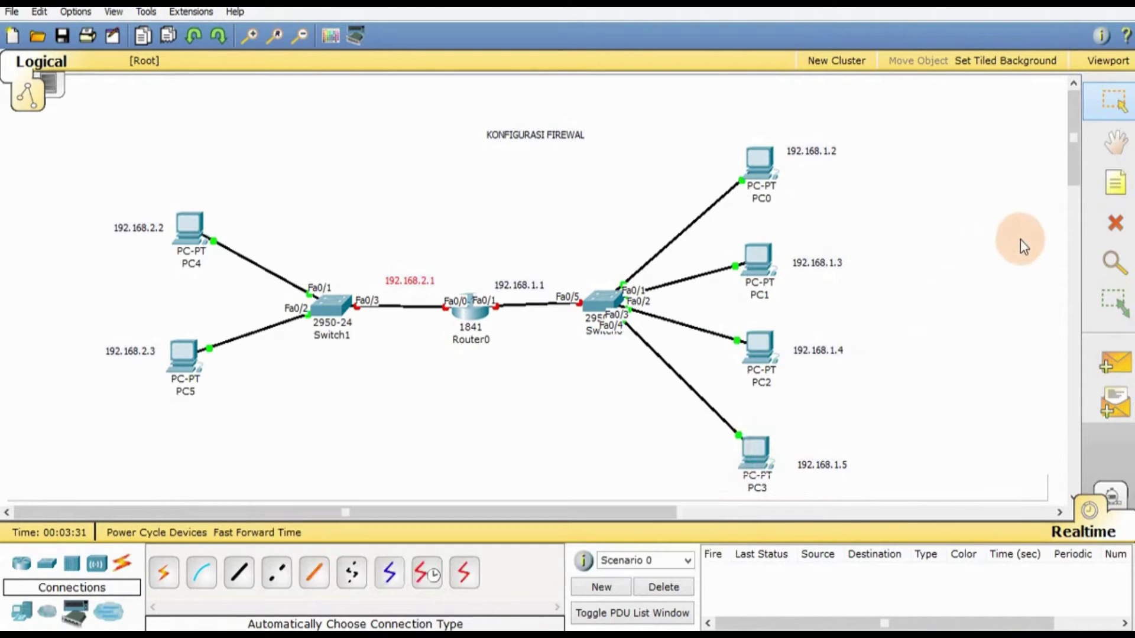
left_click(757, 169)
left_click(269, 159)
left_click(229, 223)
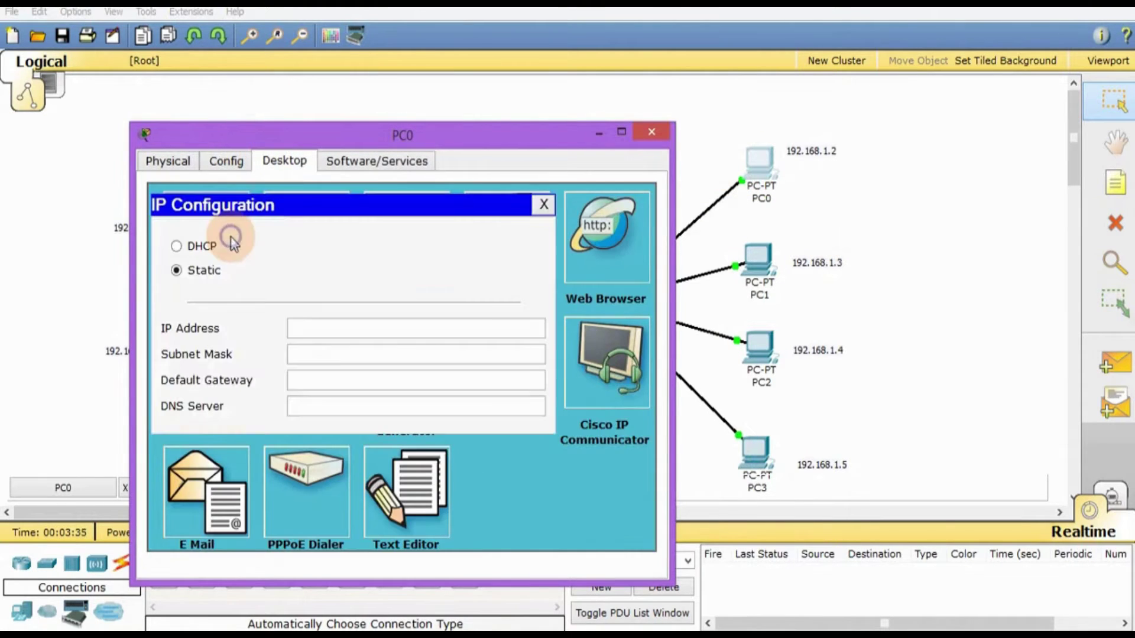
left_click(310, 327)
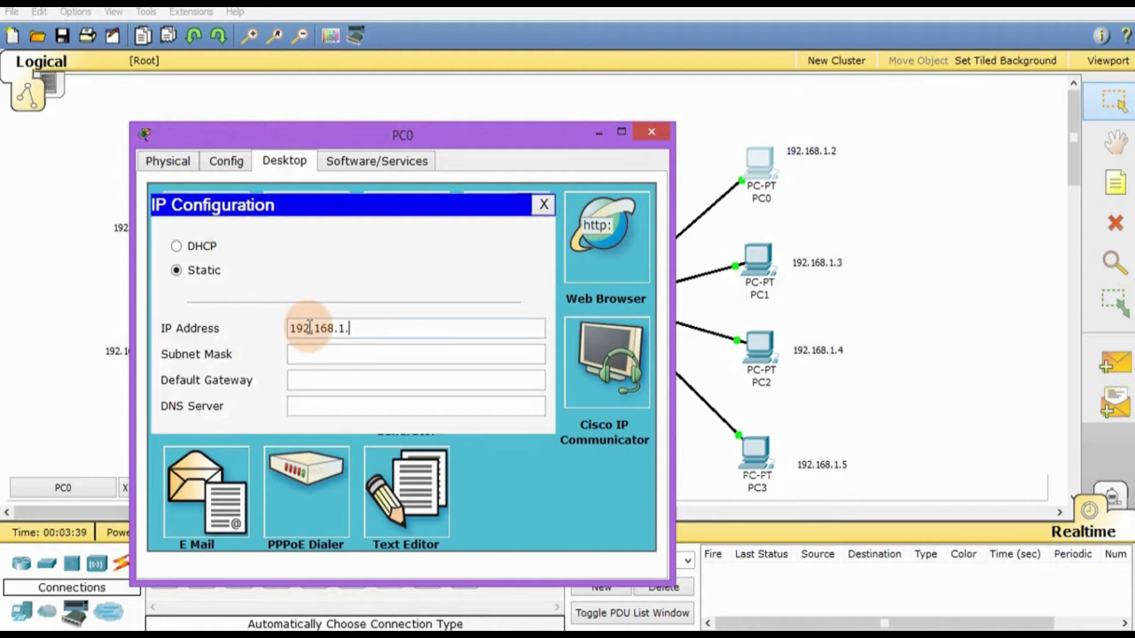
key("Tab")
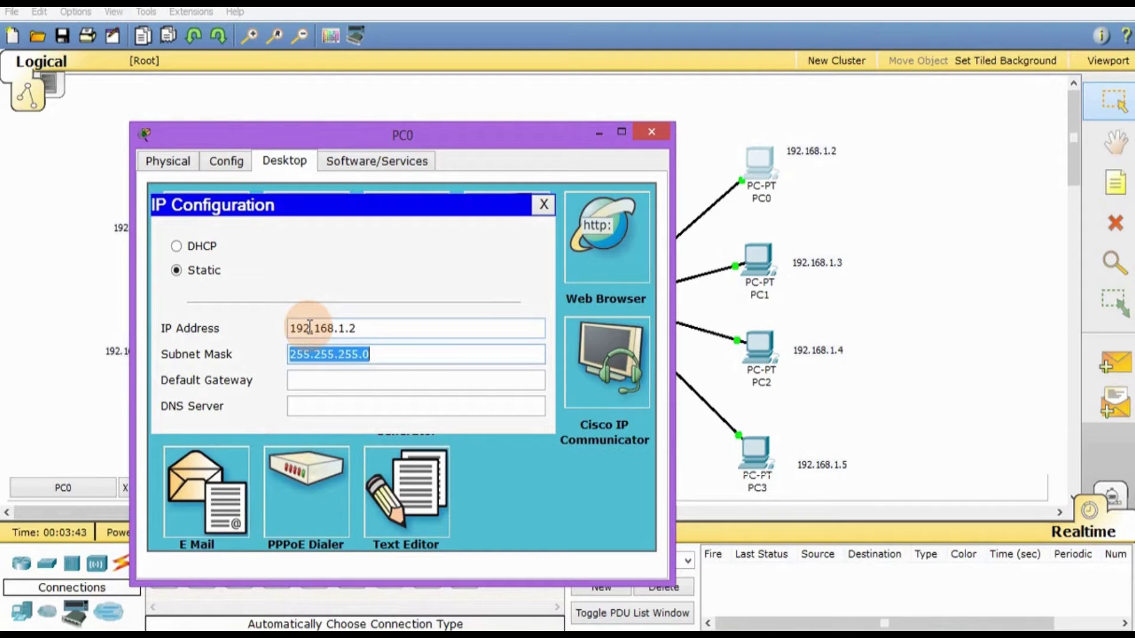
left_click(425, 355)
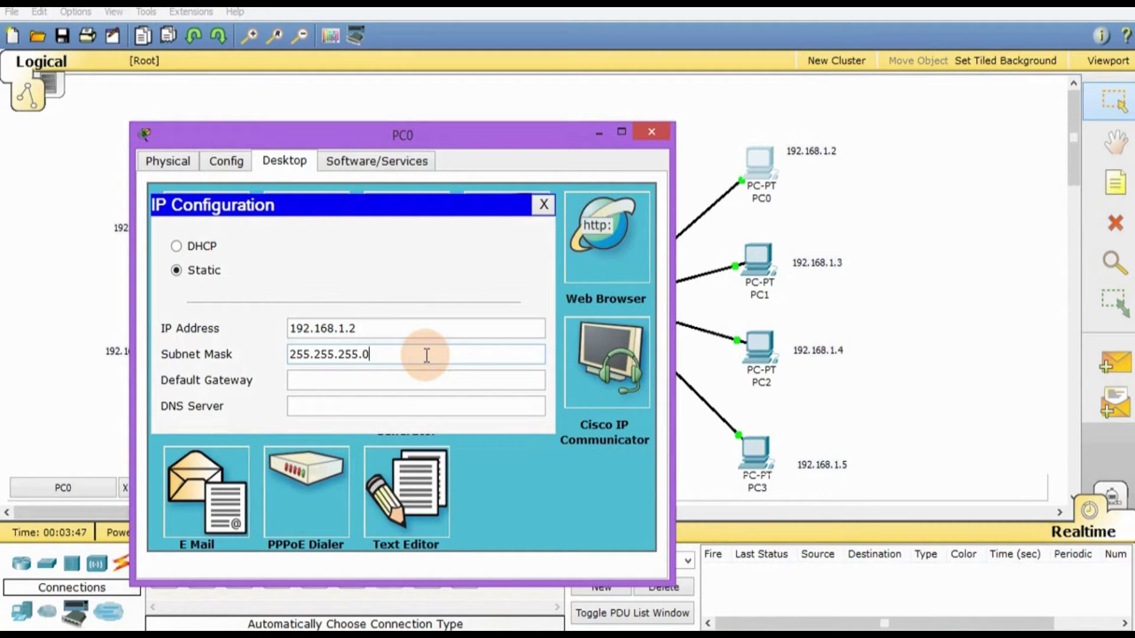
Step: Set PC0's default gateway to 192.168.1.1, copy that address and close PC0's settings
left_click(389, 386)
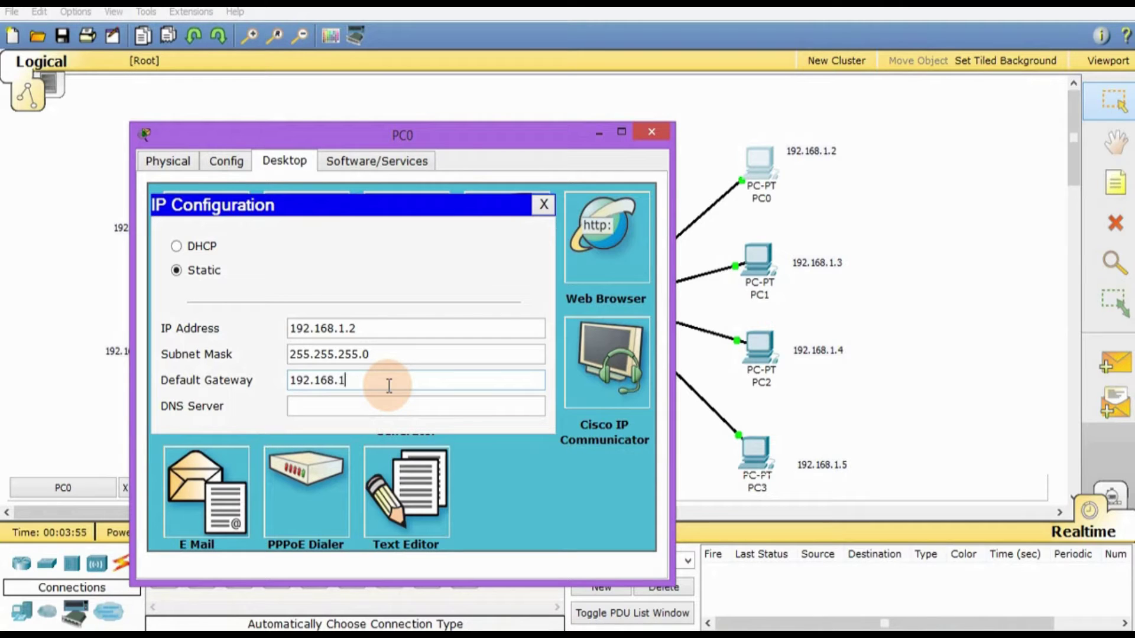
left_click_drag(387, 386, 229, 399)
key("ctrl+c")
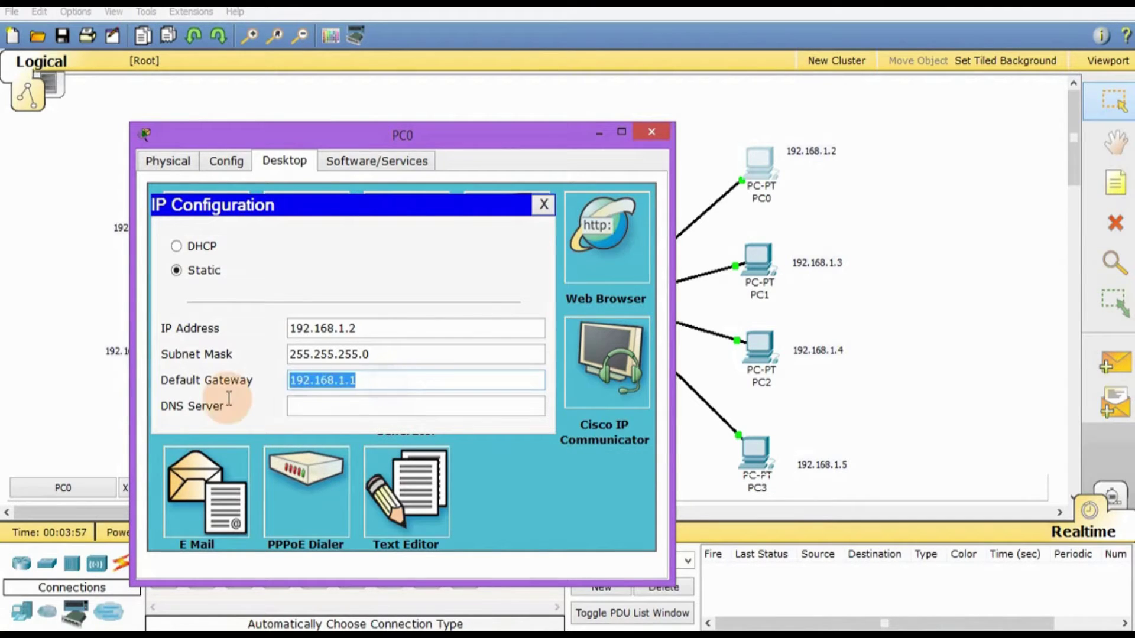
left_click(654, 129)
Step: Configure PC1 with IP address 192.168.1.3, subnet mask 255.255.255.0 and the copied default gateway 192.168.1.1
left_click(759, 269)
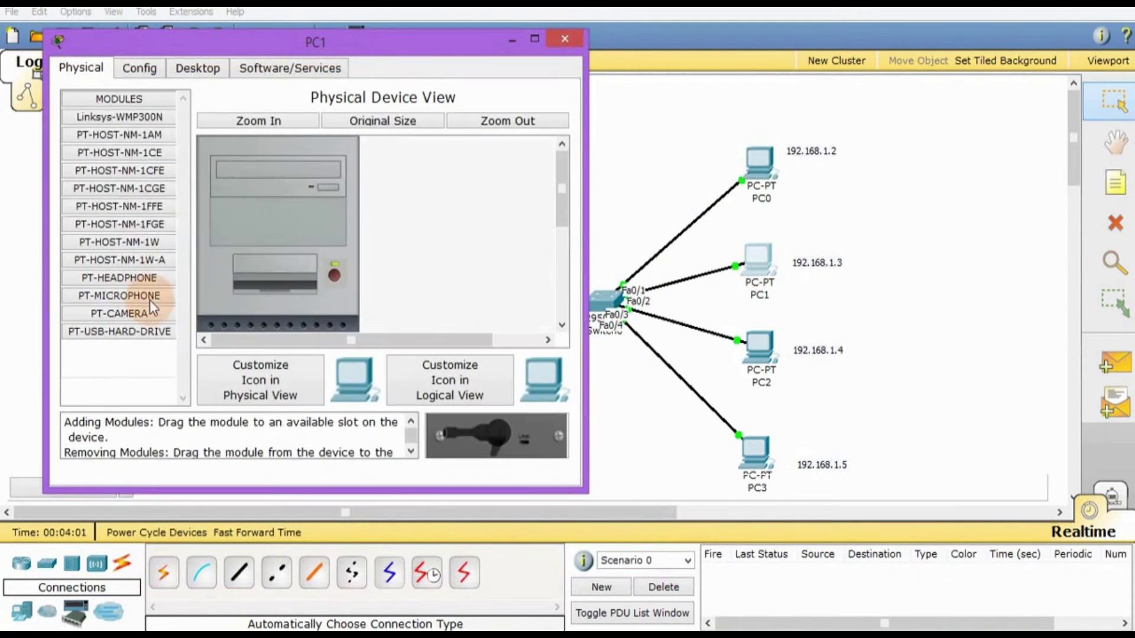
left_click(197, 68)
left_click(142, 142)
left_click(207, 235)
type("192.16")
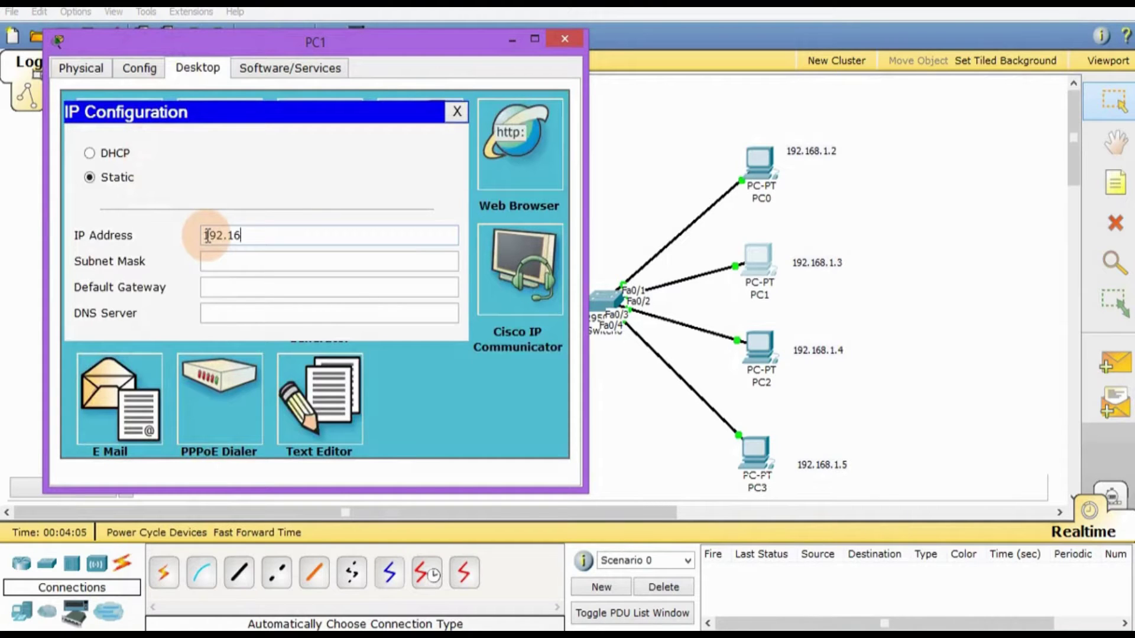
type("8.1.3")
key("Tab")
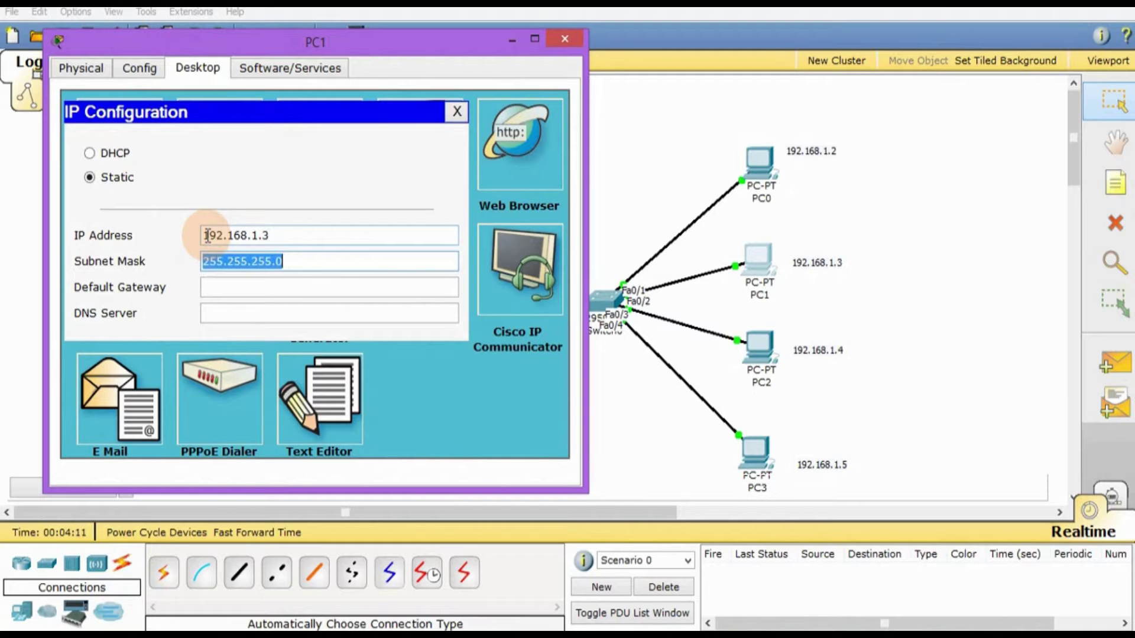
key("Tab")
key("ctrl+v")
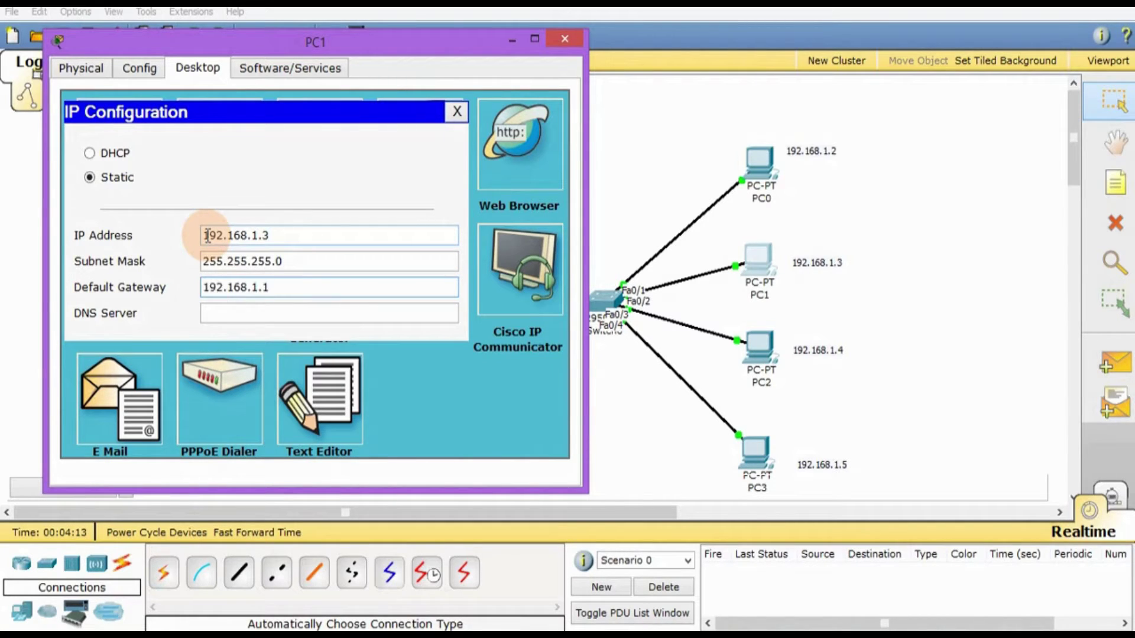
left_click(564, 40)
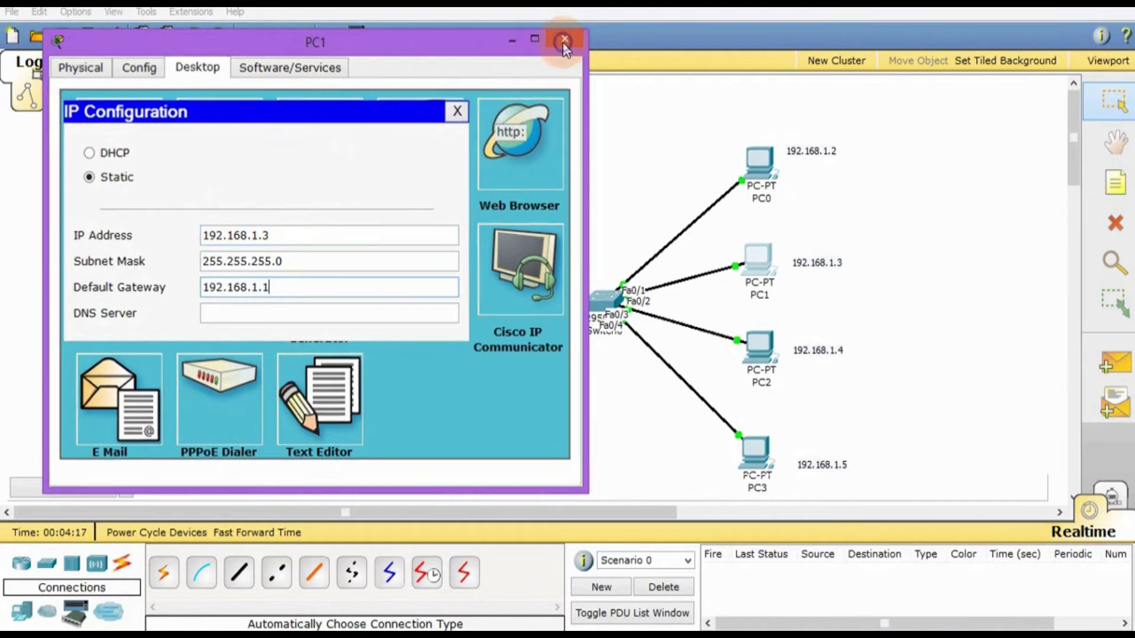
Step: Configure PC2 with IP address 192.168.1.4, subnet mask 255.255.255.0 and default gateway 192.168.1.1
left_click(746, 353)
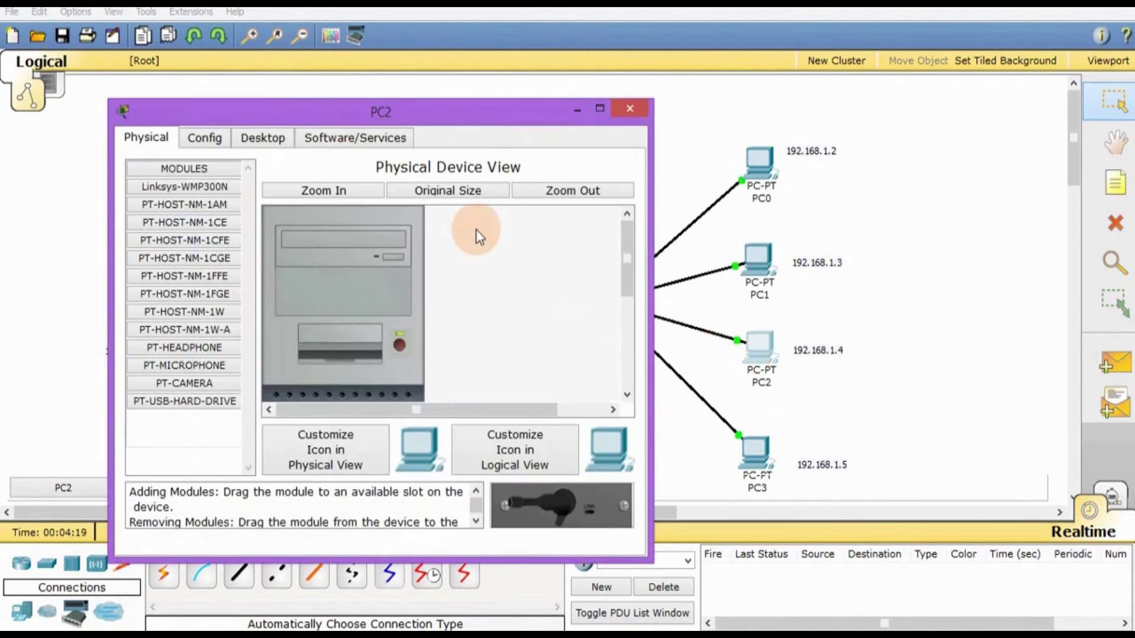
left_click(266, 138)
left_click(188, 207)
left_click(314, 306)
type("192.168.1.4")
key("Tab")
key("Tab")
type("192.168.1.1")
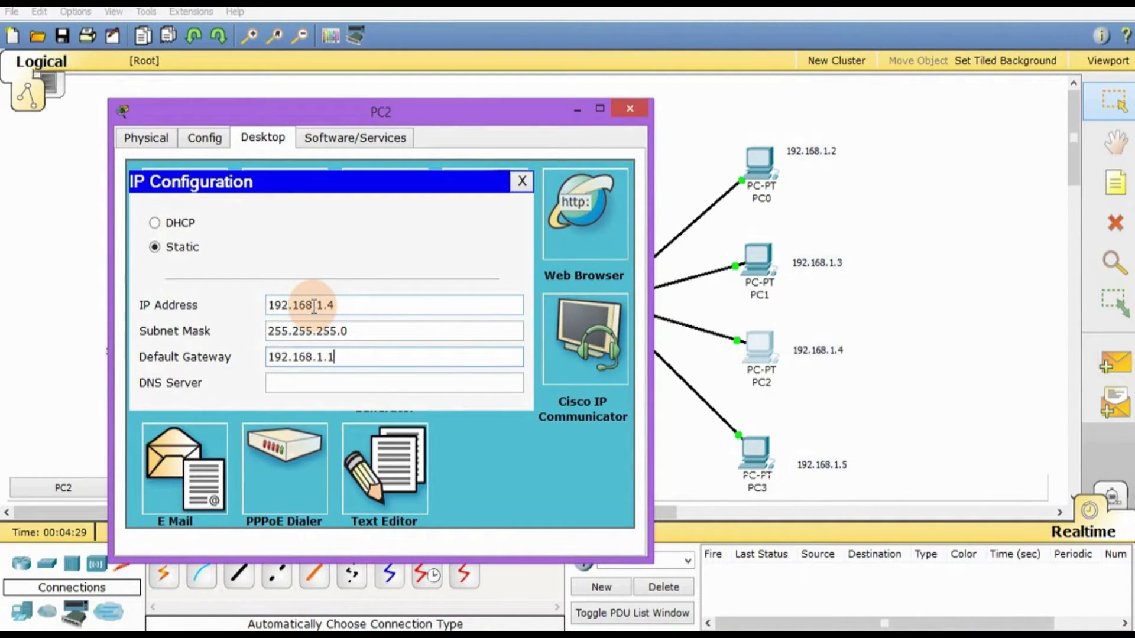
left_click(630, 108)
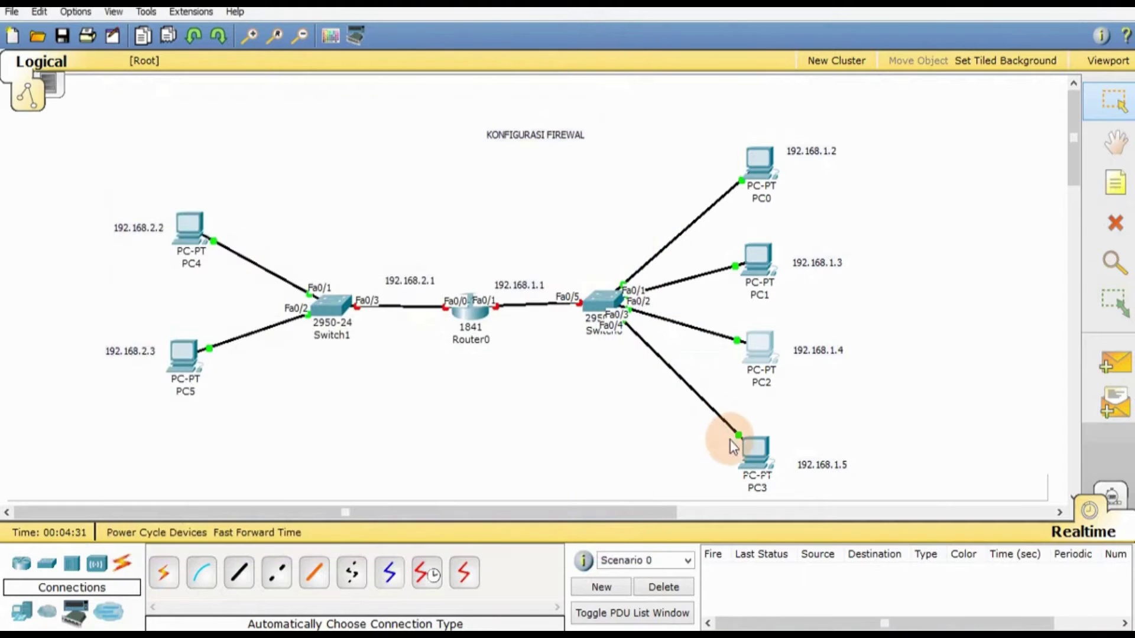
Step: Configure PC3 with IP address 192.168.1.5, subnet mask 255.255.255.0 and default gateway 192.168.1.1
left_click(751, 455)
left_click(185, 47)
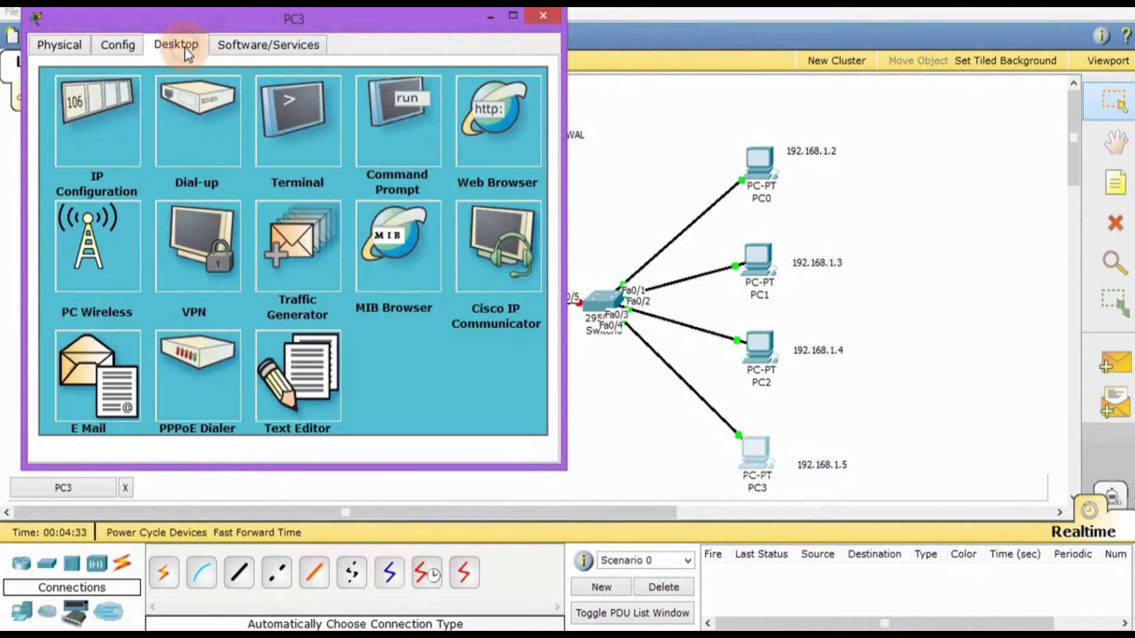
left_click(134, 115)
left_click(200, 216)
type("192.168")
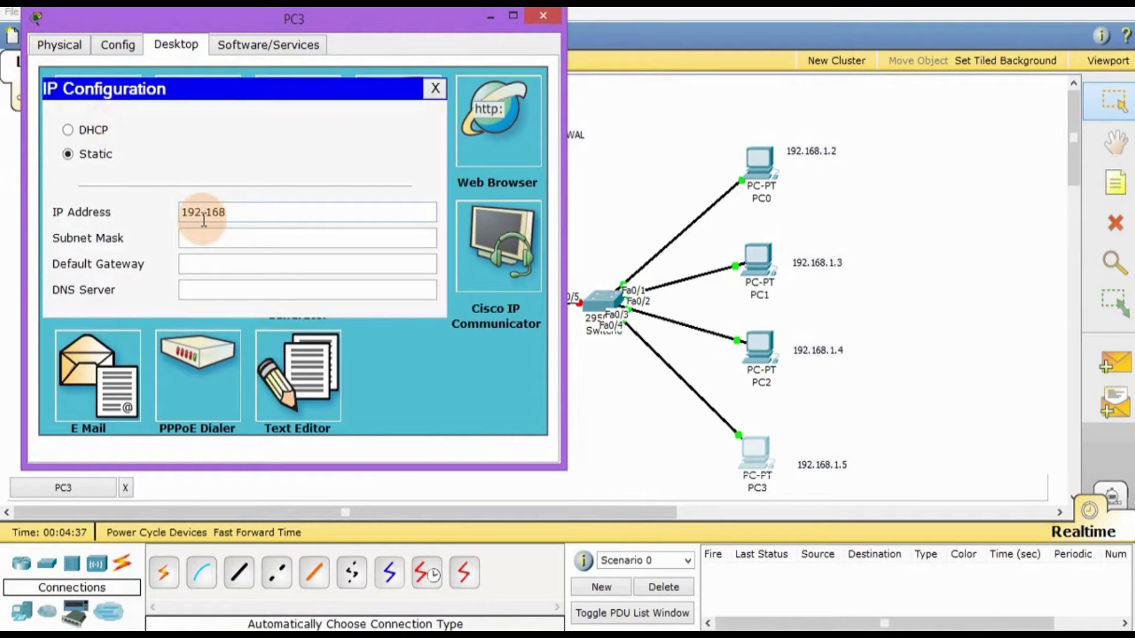
type(".1.5")
key("Tab")
key("Tab")
type("192.168.1.1")
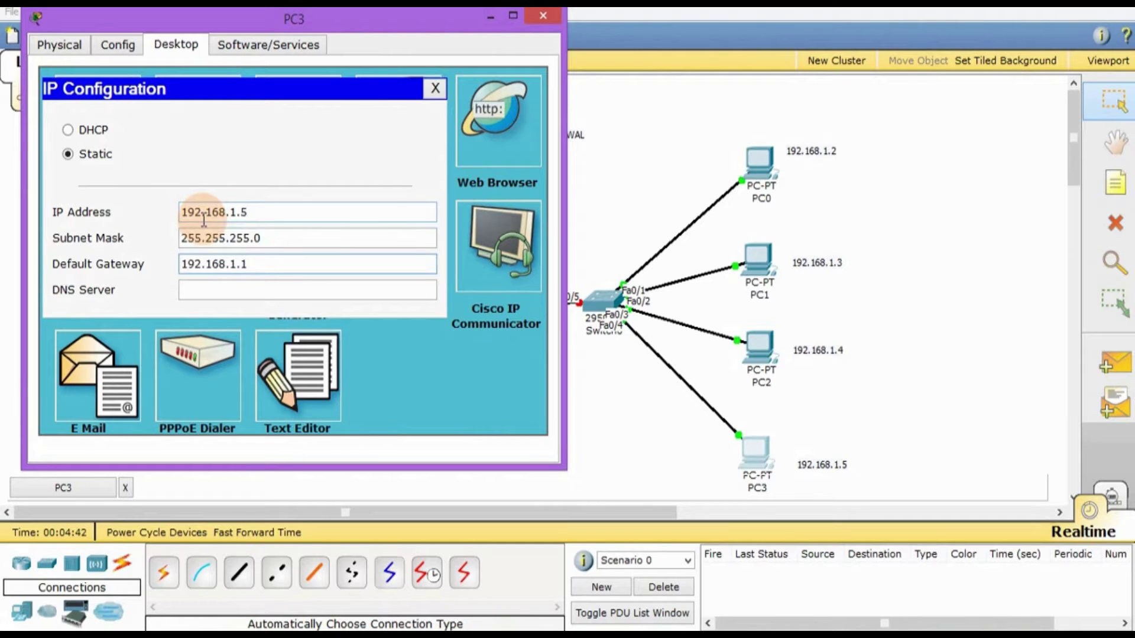
left_click(531, 20)
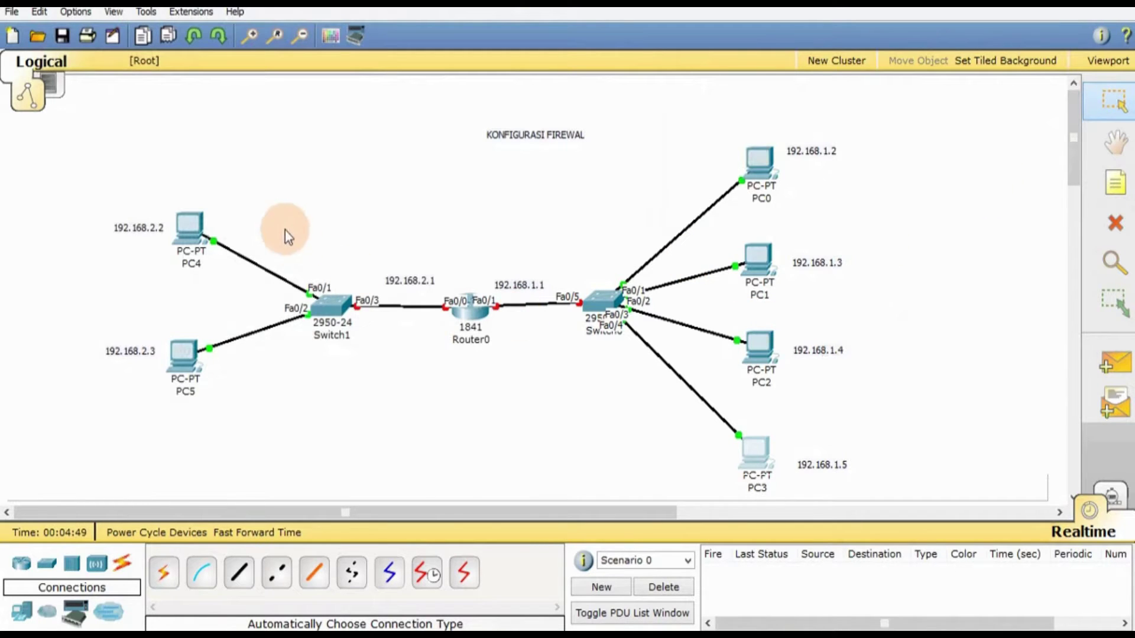
Step: Configure PC4 with IP address 192.168.2.2, subnet mask 255.255.255.0 and default gateway 192.168.2.1
mouse_move(187, 226)
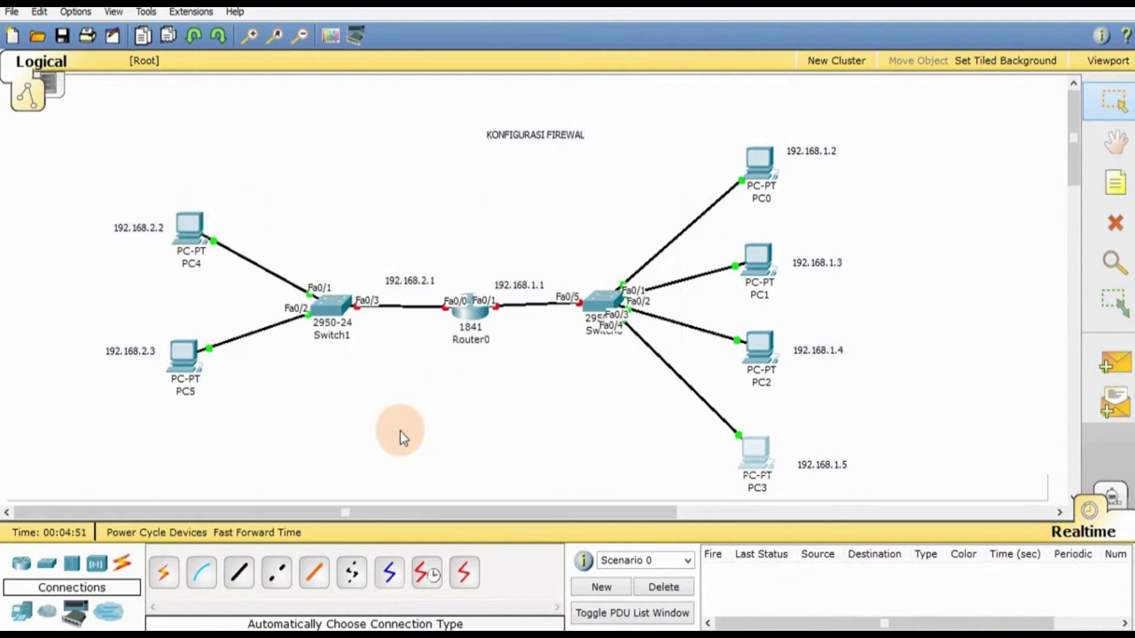
left_click(189, 229)
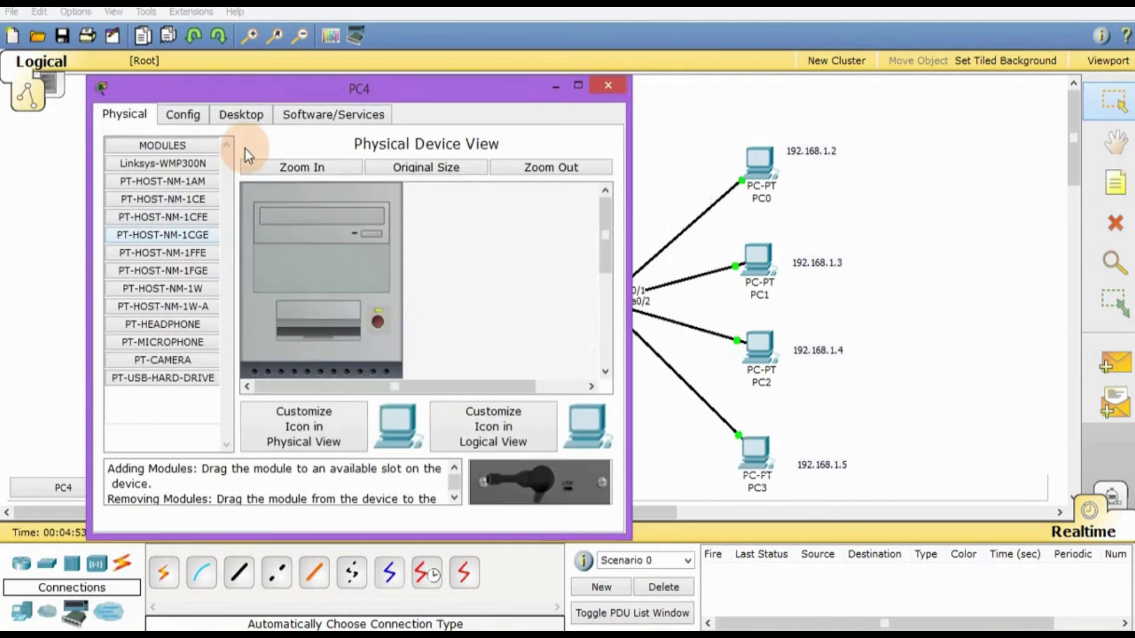
left_click(240, 114)
left_click_drag(278, 93, 510, 53)
left_click(403, 151)
left_click(500, 243)
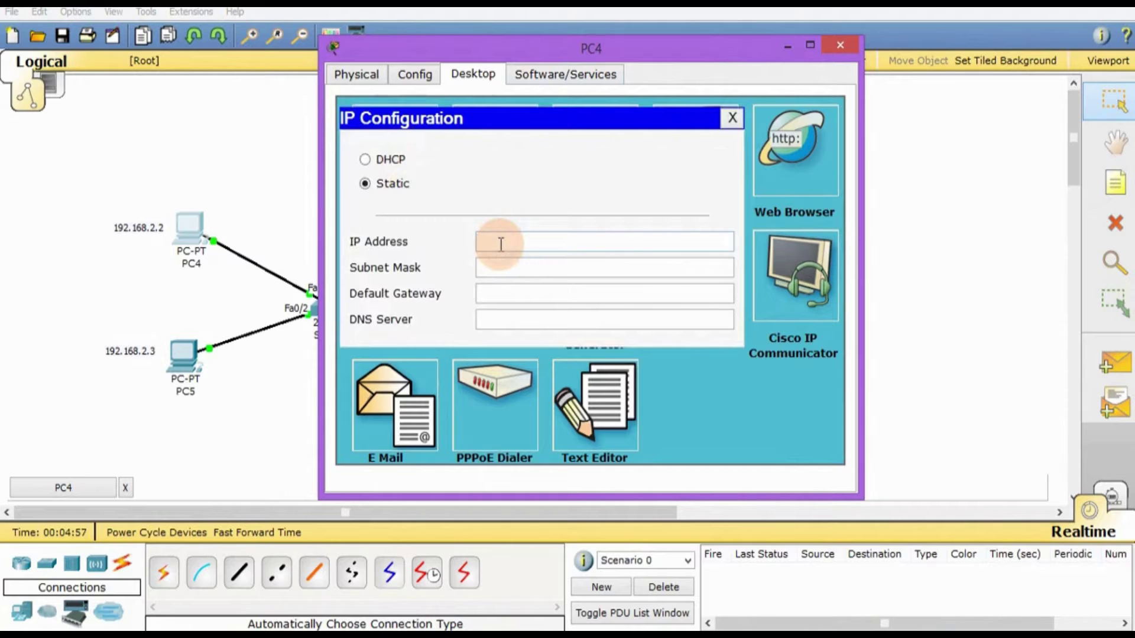
type("192.168.2.2")
key("Tab")
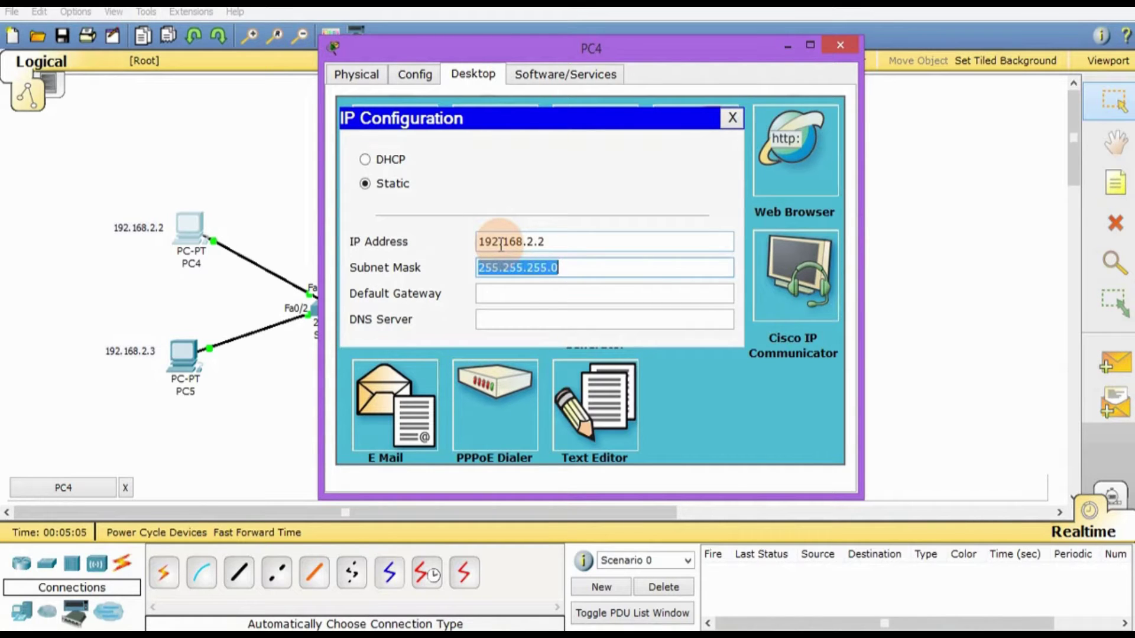
key("Tab")
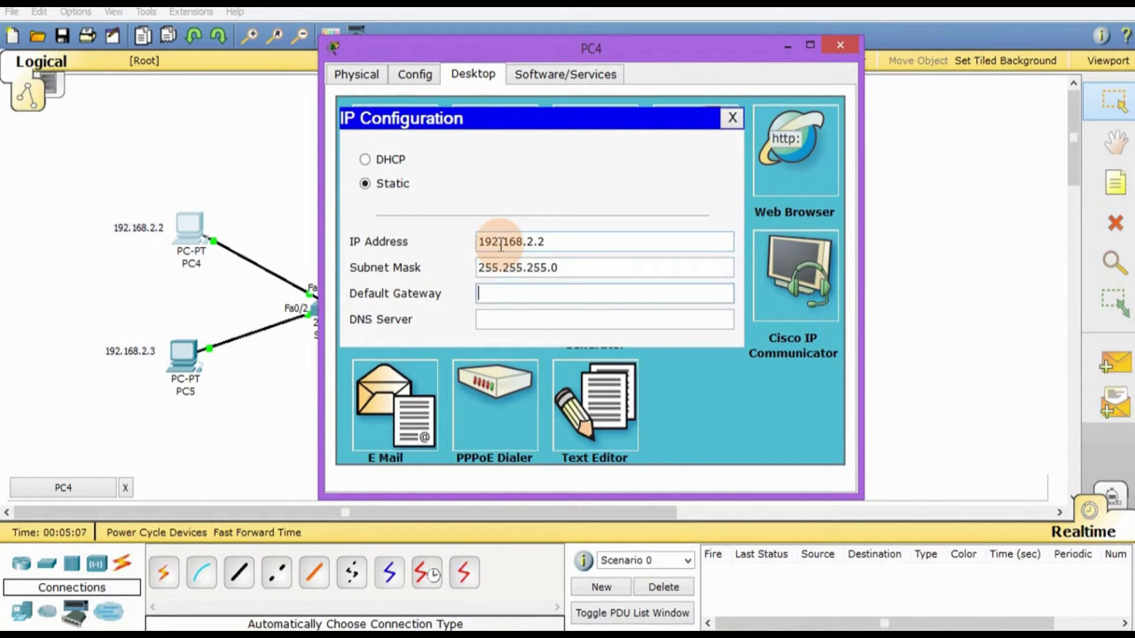
type("192")
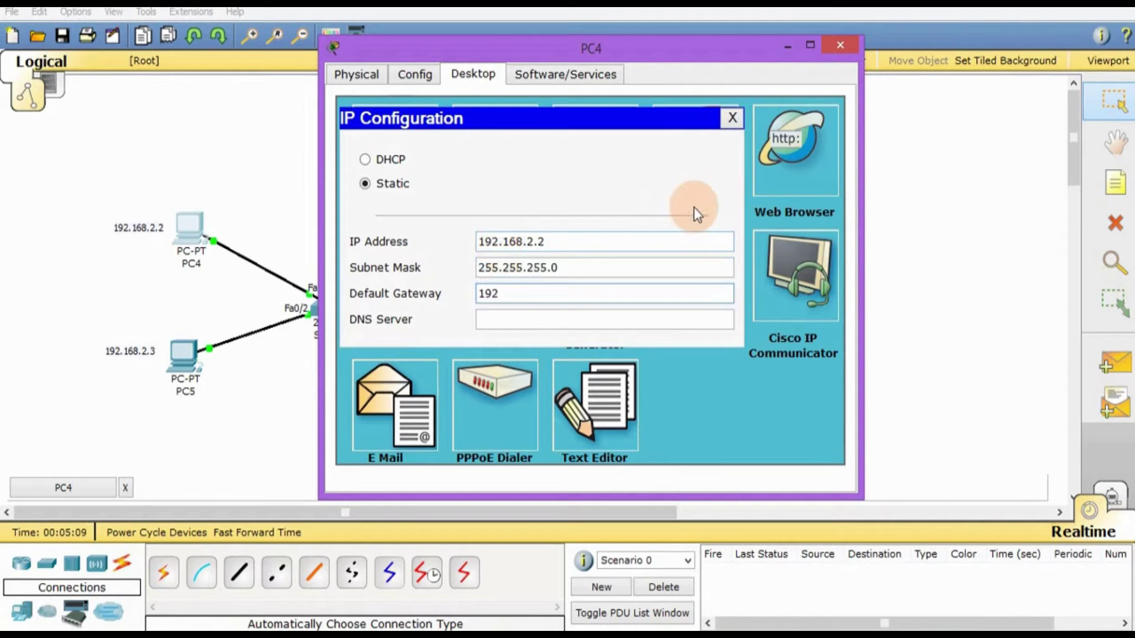
type(".168.2.1")
Step: Select PC4's default gateway address and move its window aside to compare it with the note beside Router0
left_click_drag(569, 294, 441, 303)
left_click(506, 117)
left_click_drag(539, 58, 765, 49)
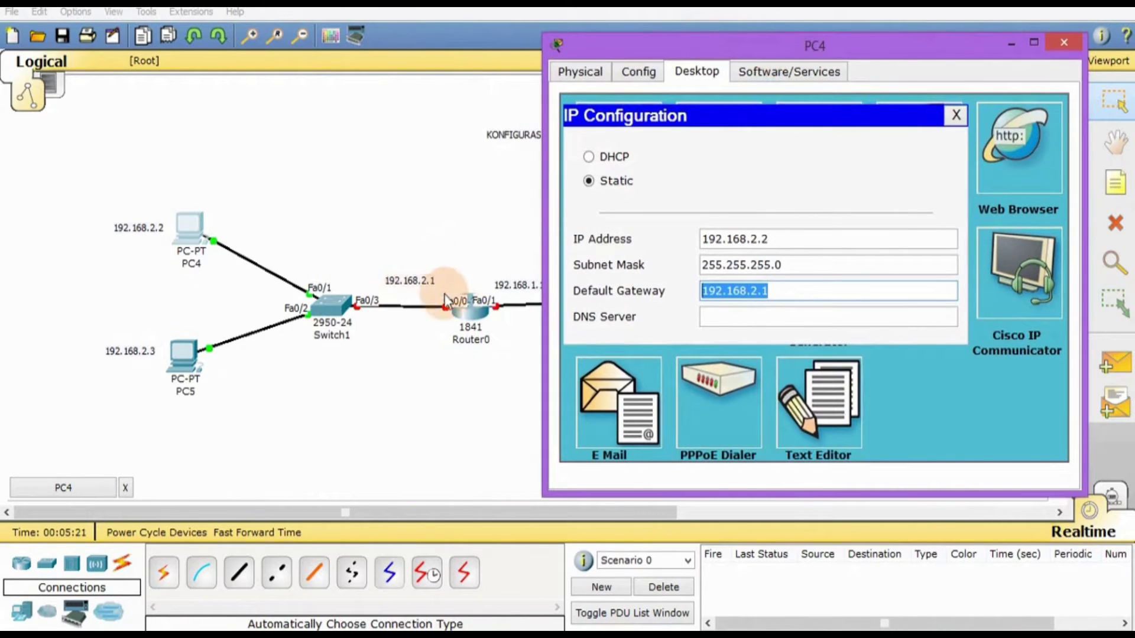
Step: Close PC4's window and give PC5 the IP address 192.168.2.3 with subnet mask 255.255.255.0
left_click_drag(836, 44, 649, 43)
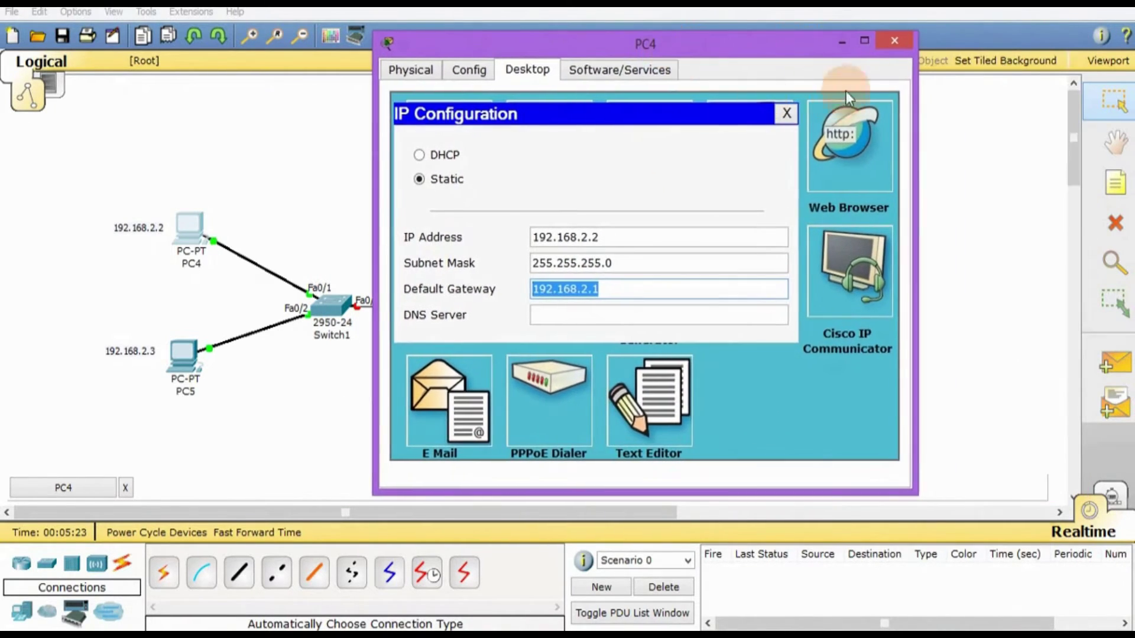
left_click(895, 40)
left_click(183, 355)
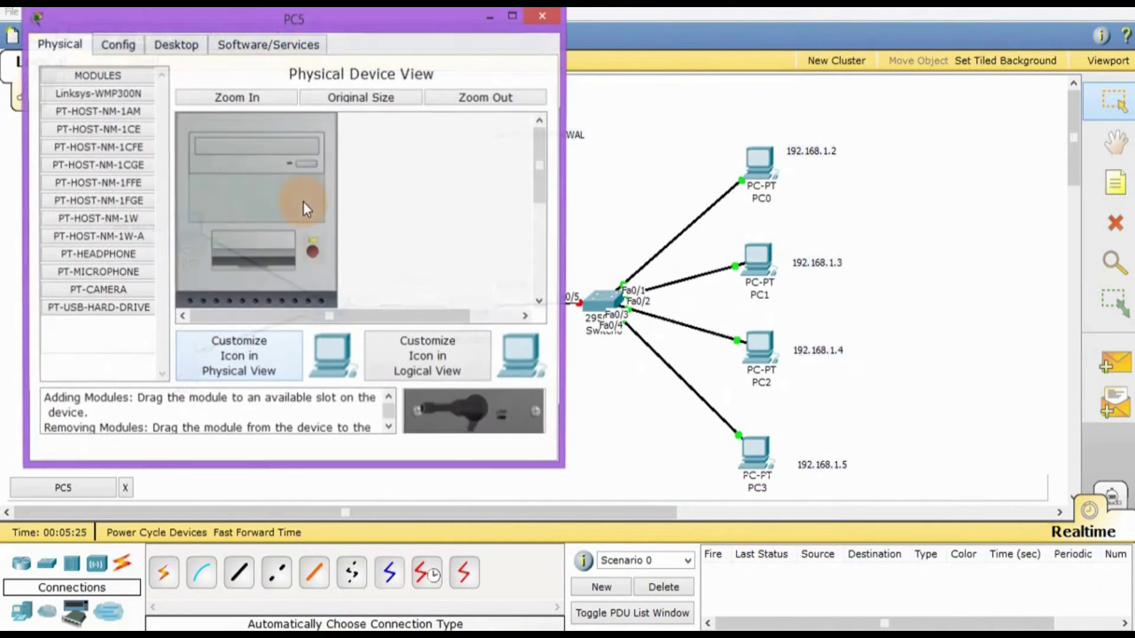
left_click(165, 47)
left_click_drag(255, 29, 531, 30)
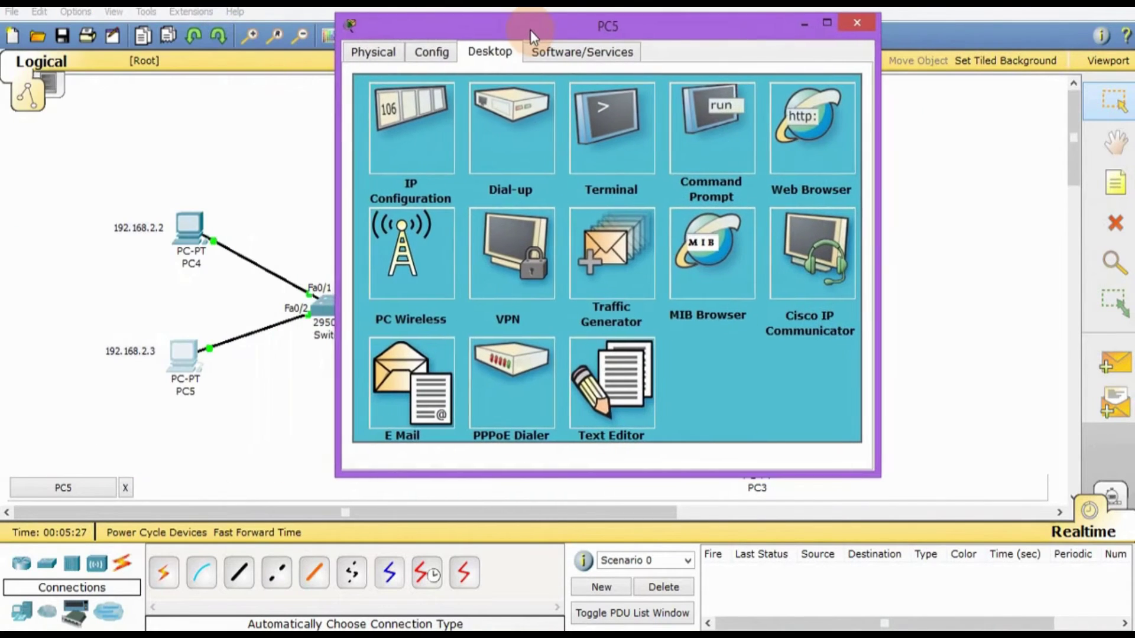
left_click(438, 103)
left_click(521, 217)
type("182.")
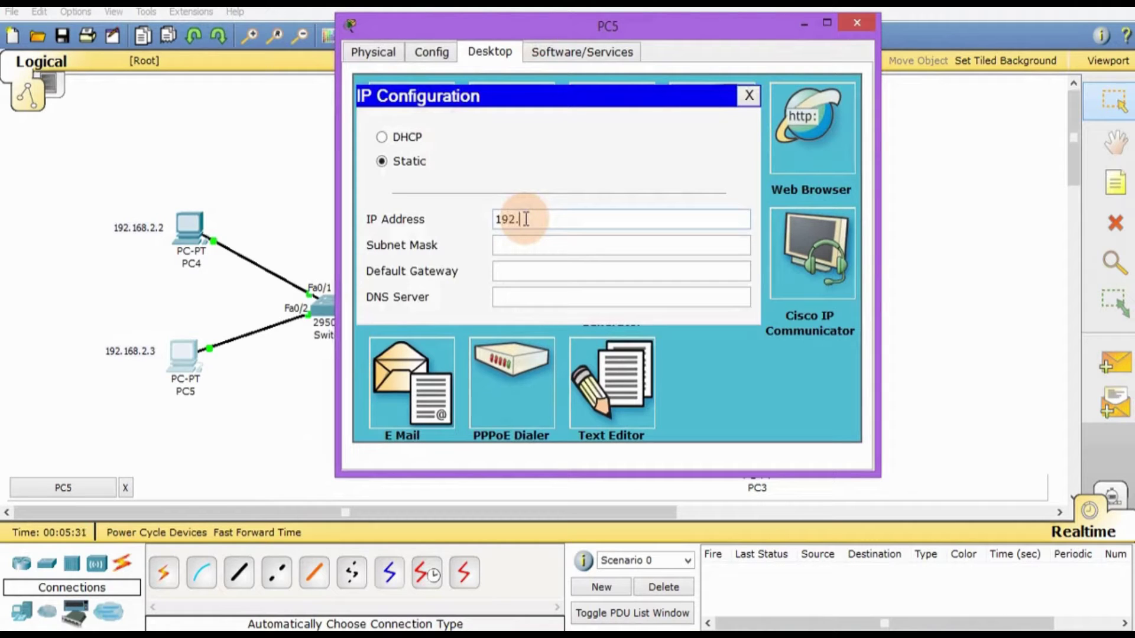
type("168.2.3")
key("Tab")
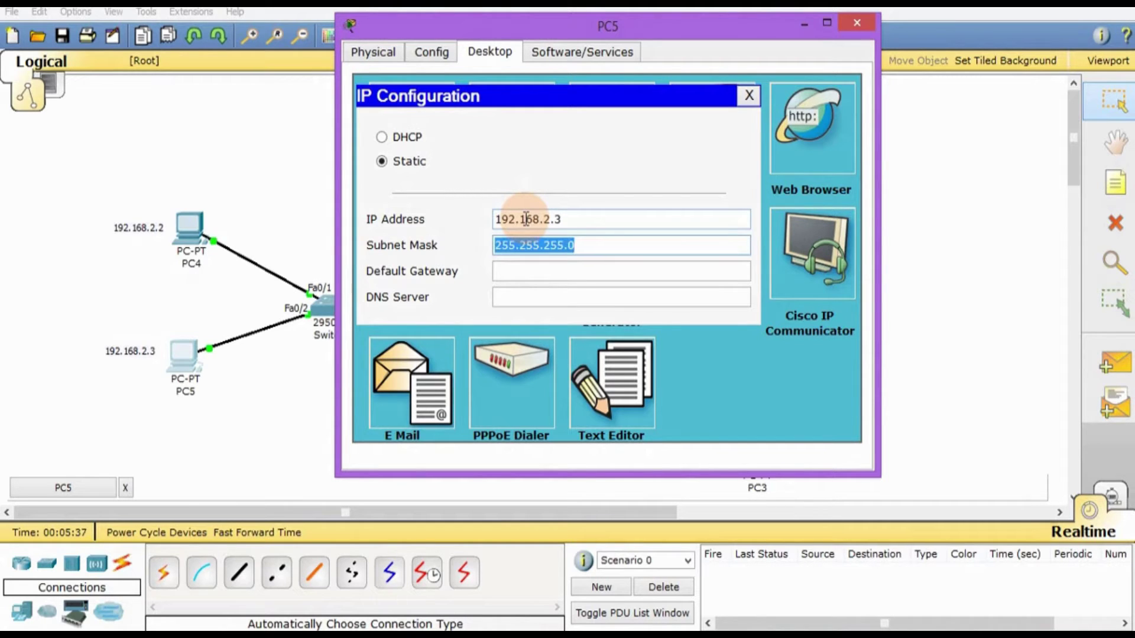
Step: Set PC5's default gateway to 192.168.2.1 and close its window
key("Tab")
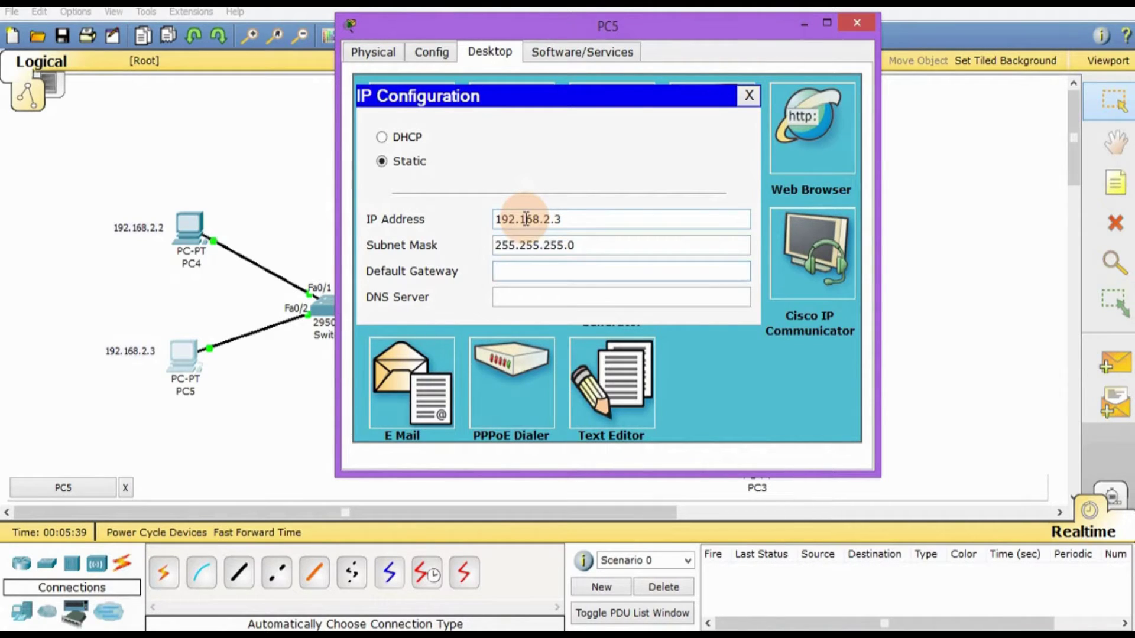
type("192.168.2.3")
key("BackSpace")
type("1")
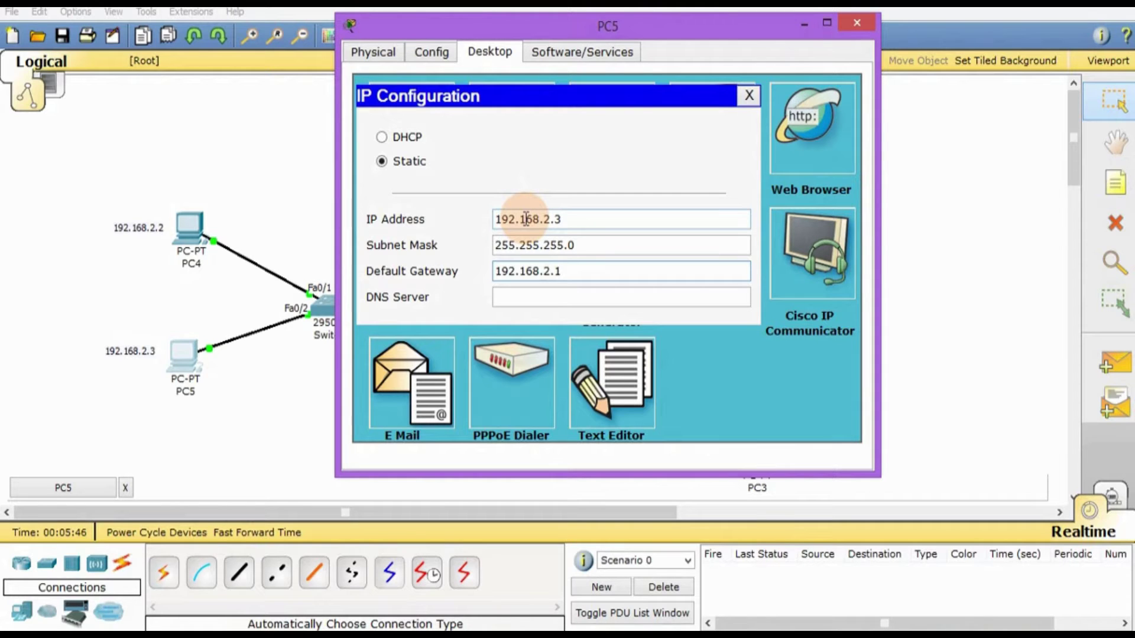
left_click(859, 20)
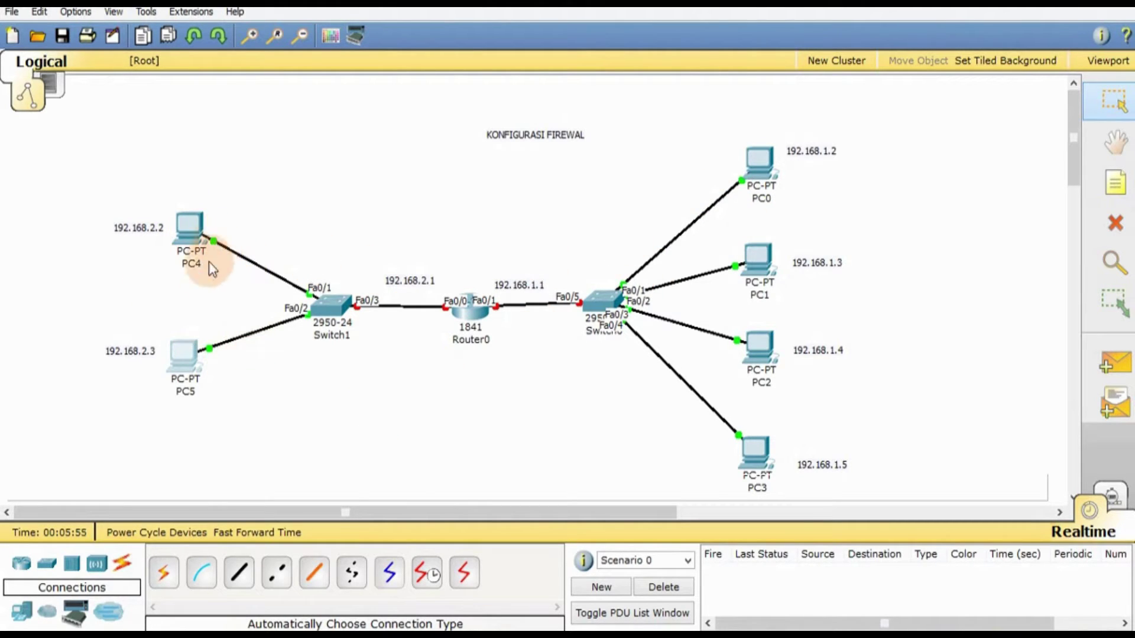
Step: Open Router0's command line, answer no to the configuration dialog, and start the session
mouse_move(235, 357)
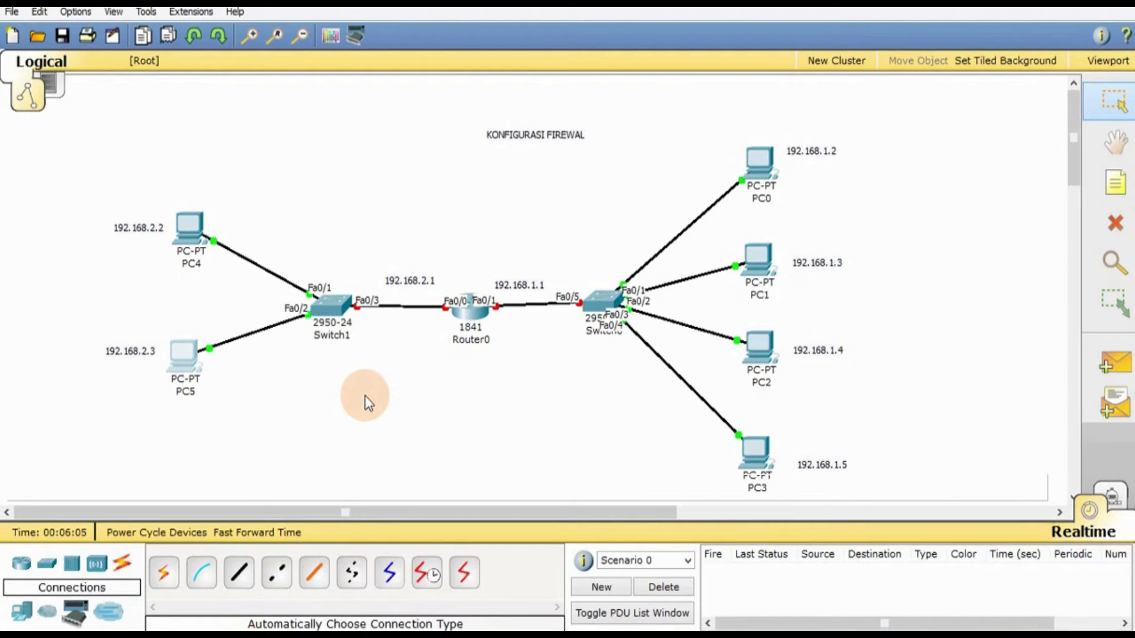
mouse_move(760, 158)
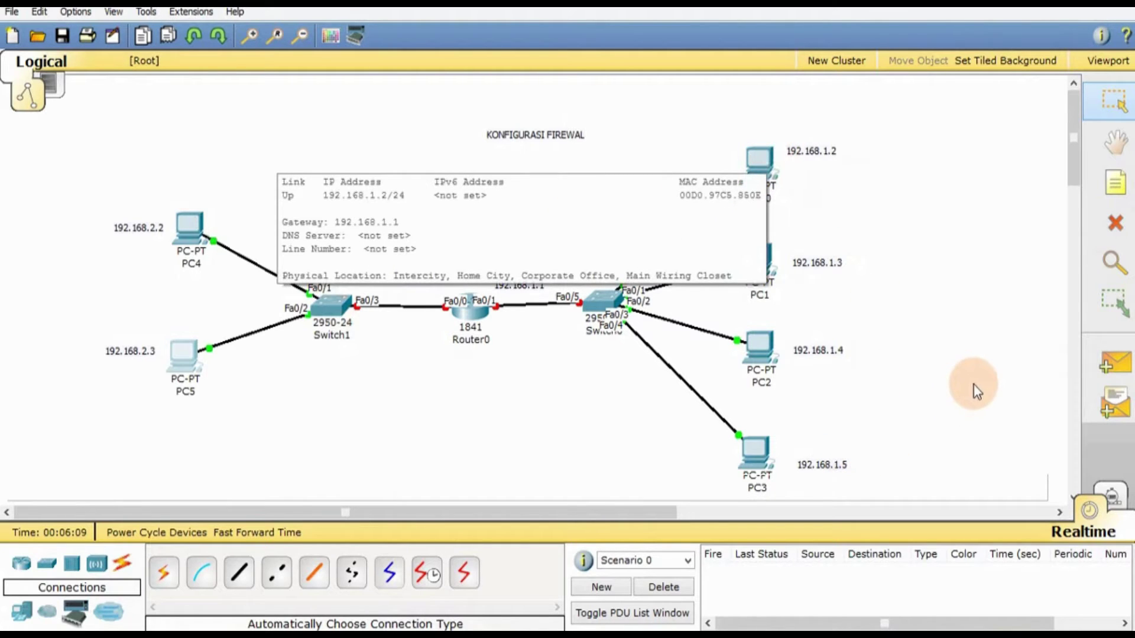
mouse_move(197, 263)
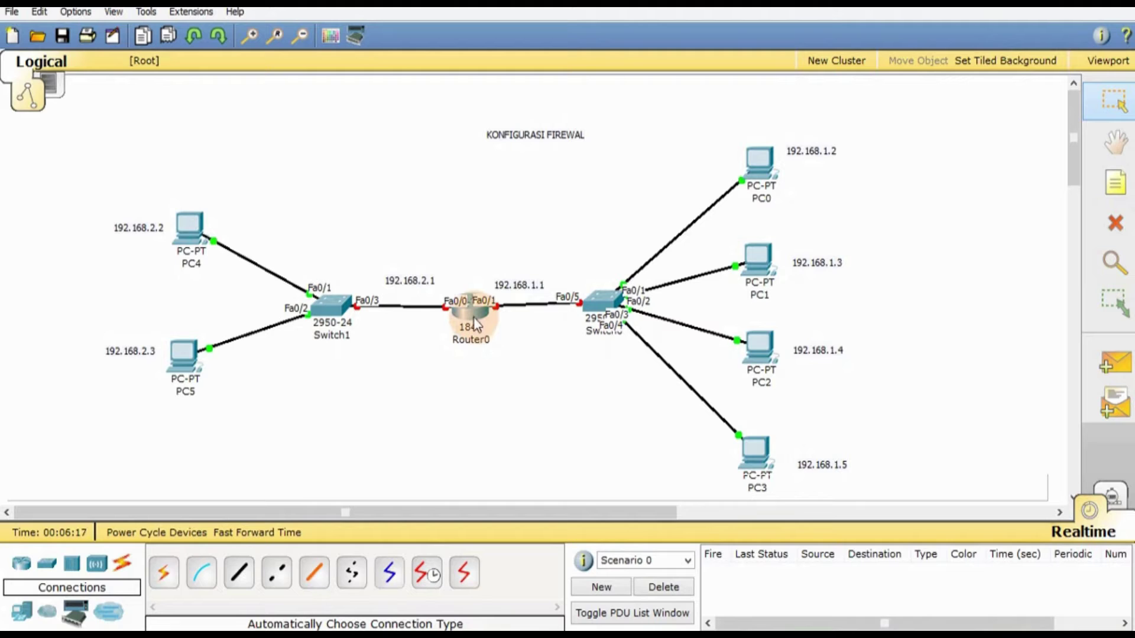
mouse_move(475, 324)
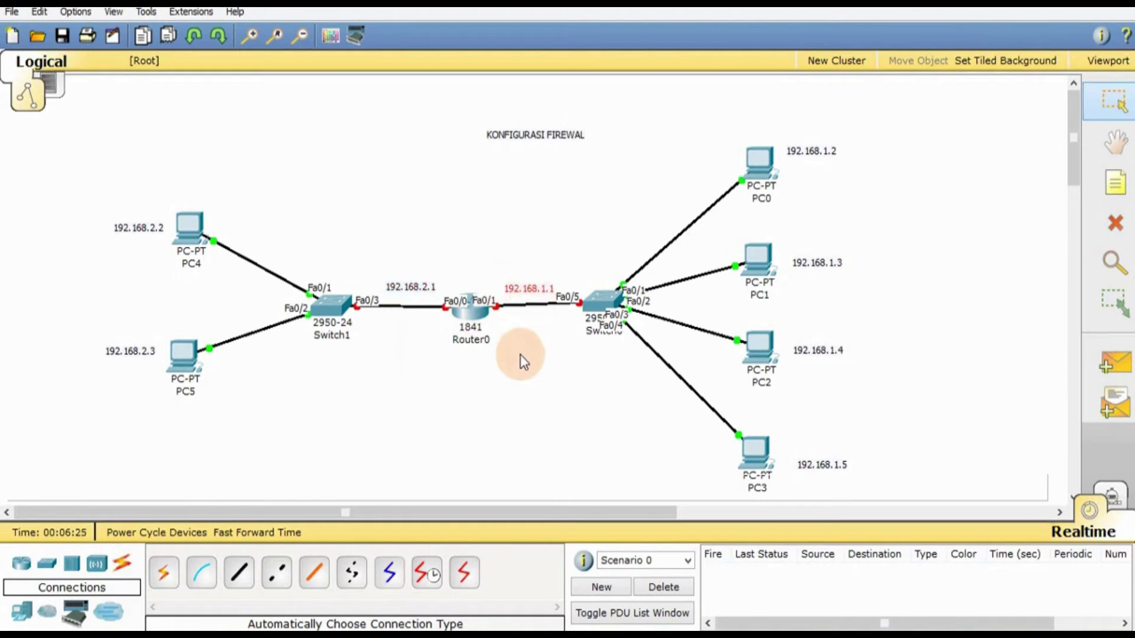
left_click(477, 318)
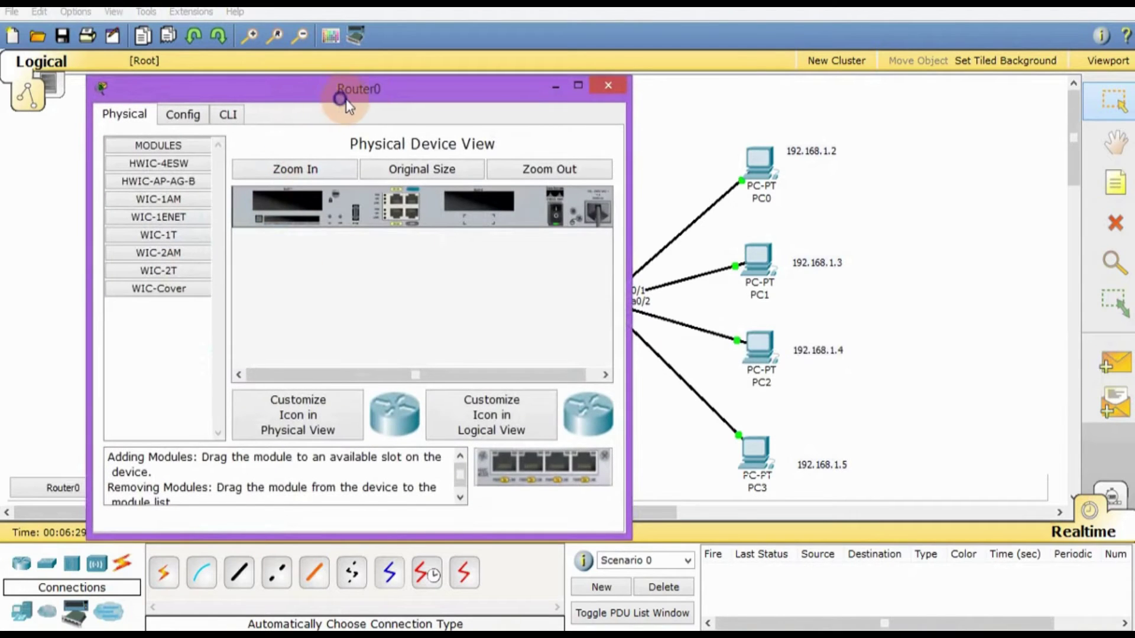
left_click_drag(342, 98, 469, 69)
left_click(355, 84)
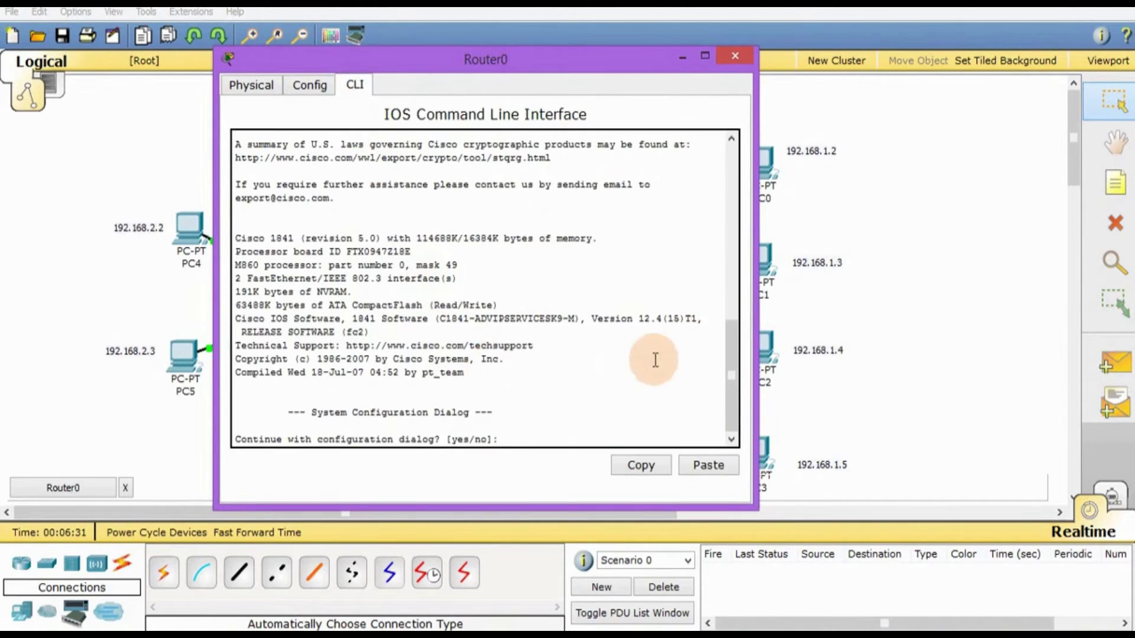
type("NO")
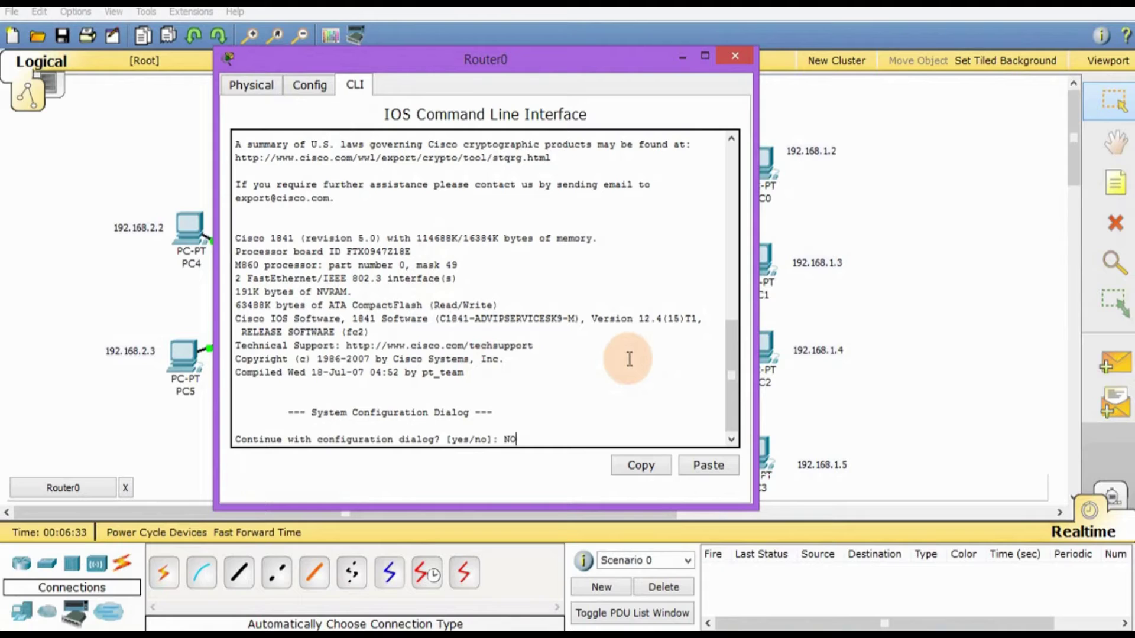
key("BackSpace")
type("no")
key("Return")
key("Return")
Step: Enter privileged mode and global configuration mode on Router0 with the commands enable and configure terminal
type("enabke")
key("BackSpace")
key("BackSpace")
type("le")
key("Return")
type("configure terminal")
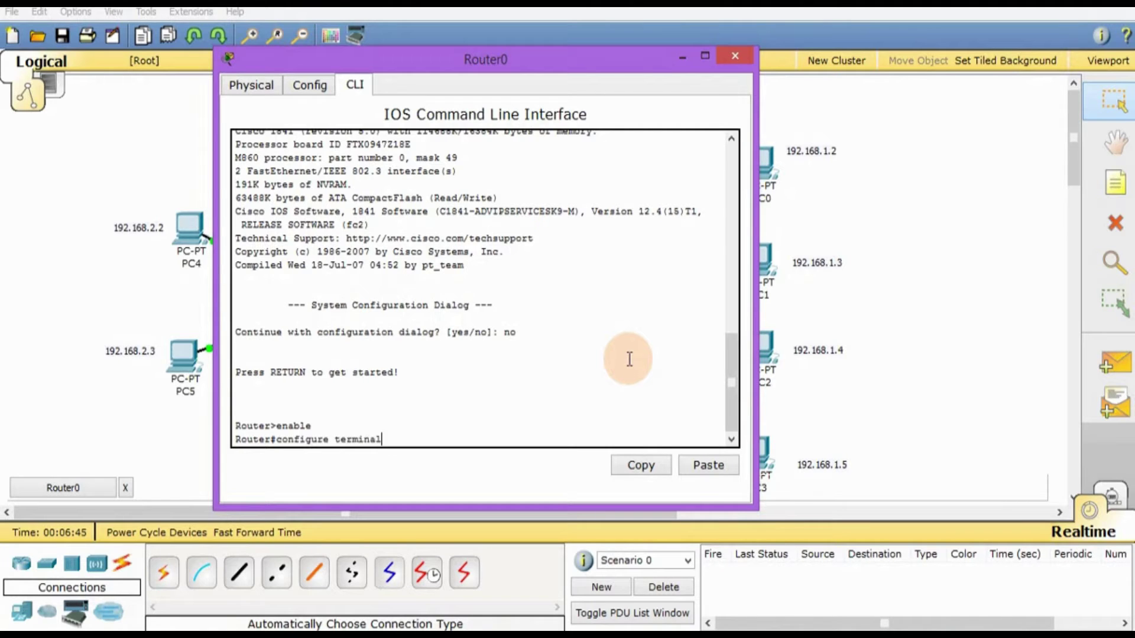
key("Return")
Step: Configure Router0's interface fa0/0 with IP address 192.168.2.1 255.255.255.0, enable it with no shutdown, and leave interface mode
type("i")
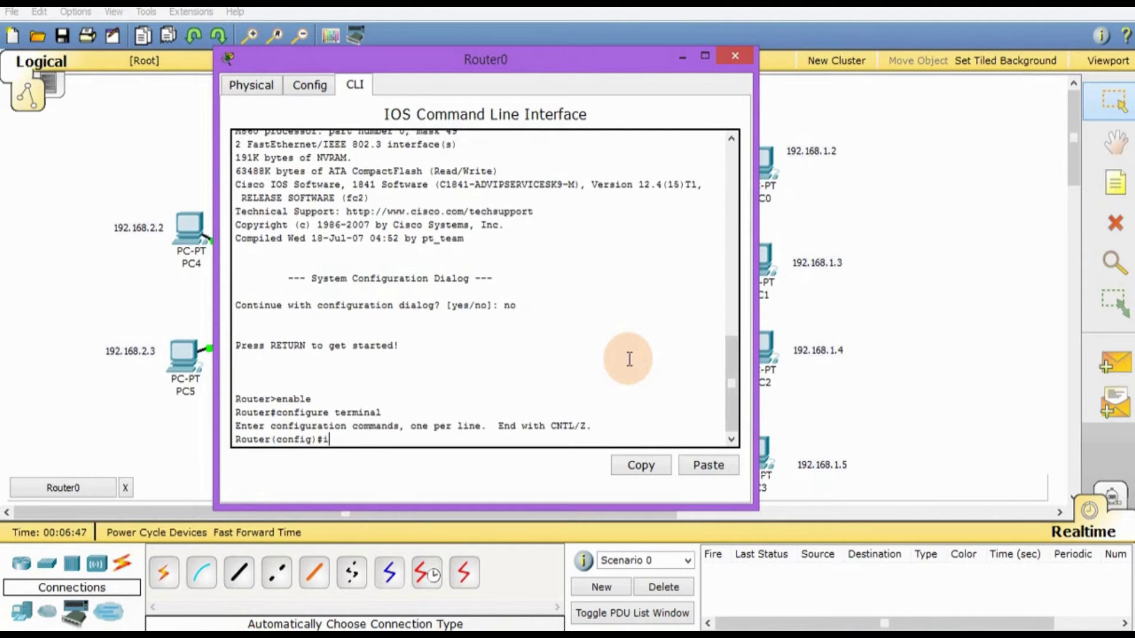
type("nterface fa0/0")
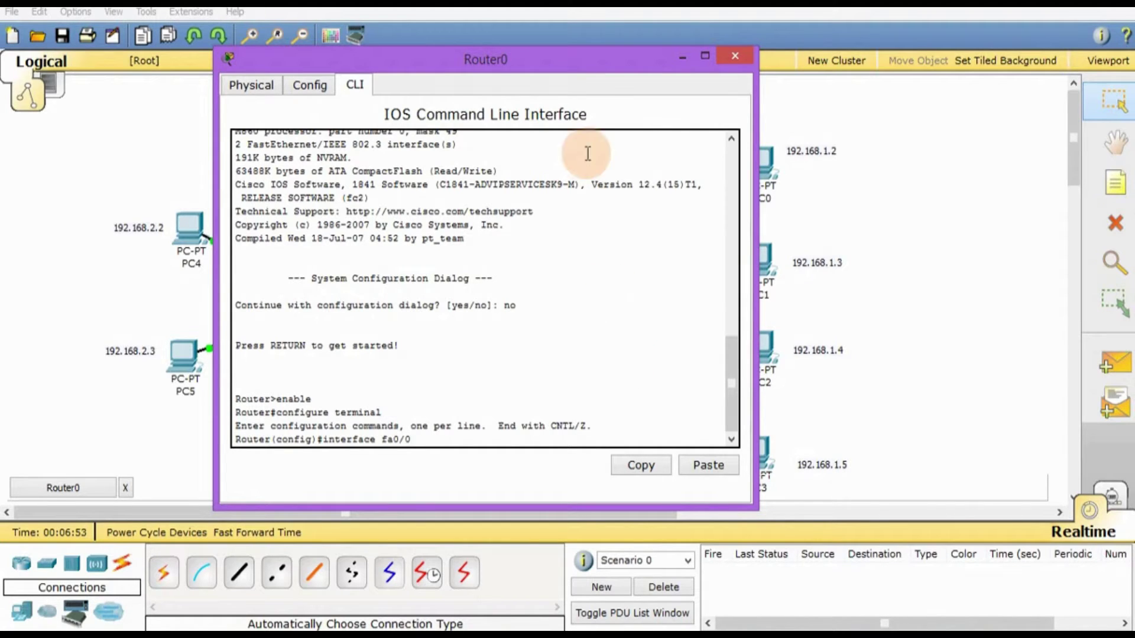
left_click_drag(580, 64, 863, 64)
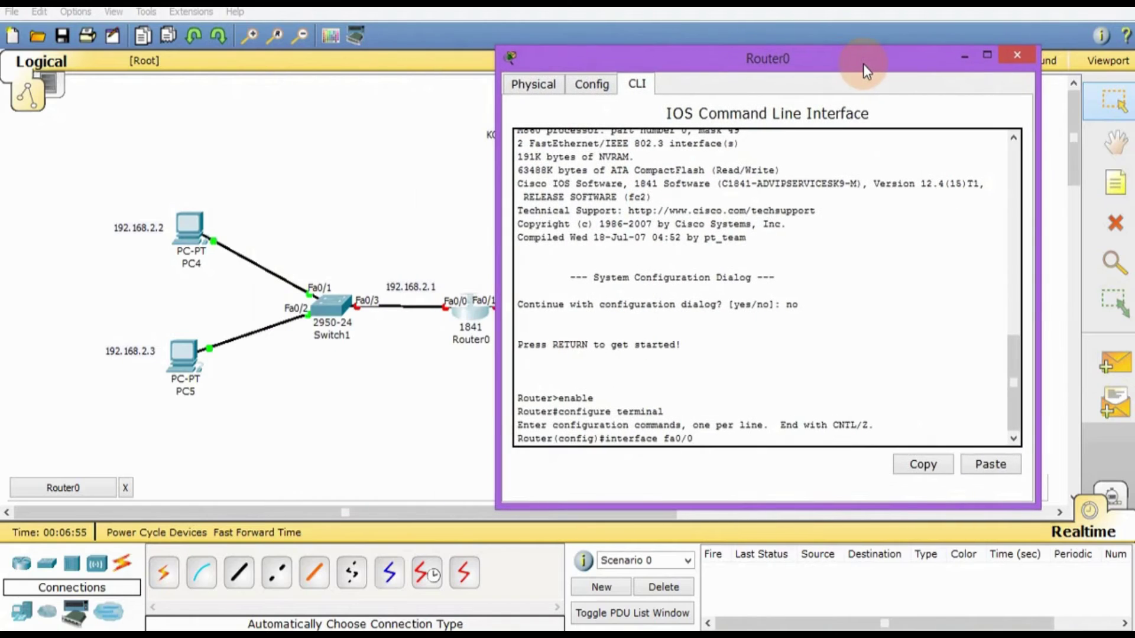
key("Return")
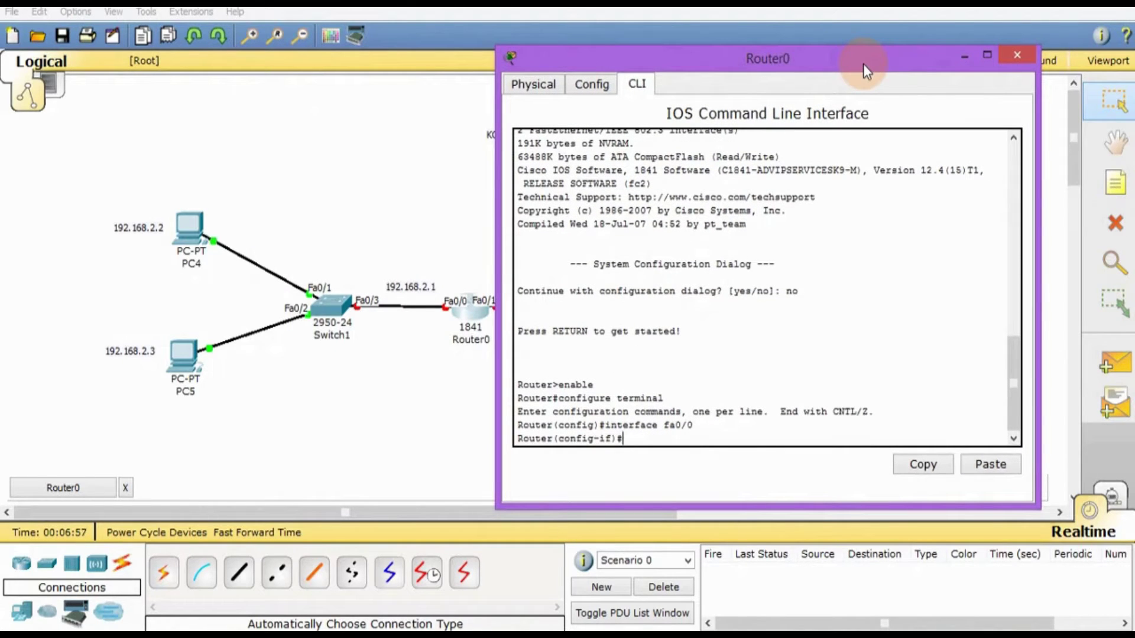
type("ip address 192.168.2.1")
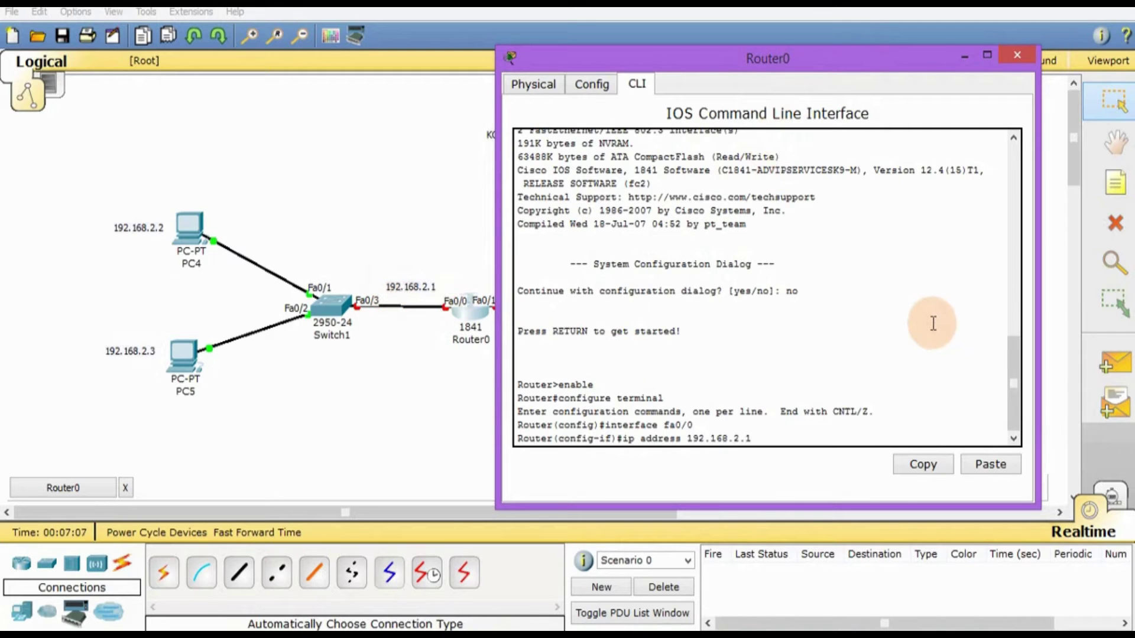
type(" 255.255.255.0")
key("Return")
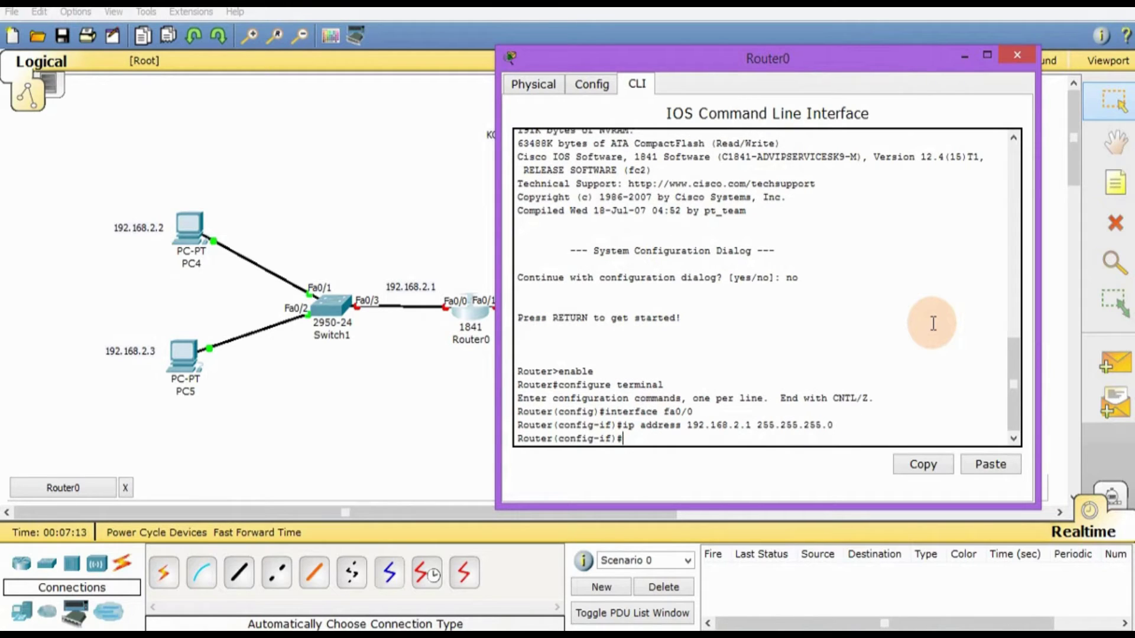
type("no shutdown")
key("Return")
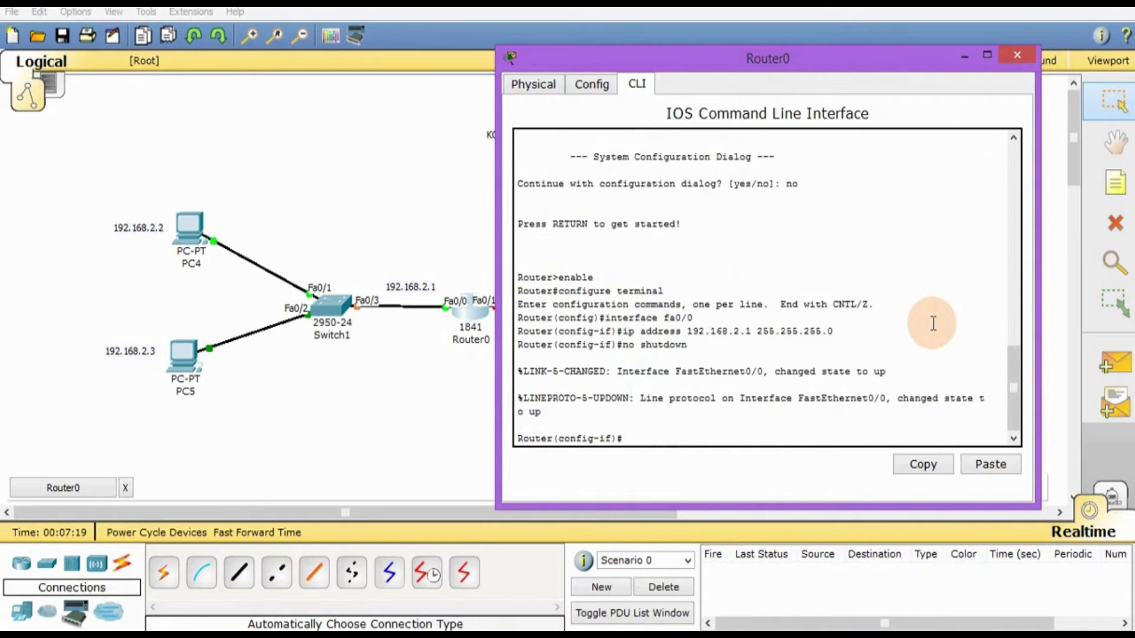
type("ex")
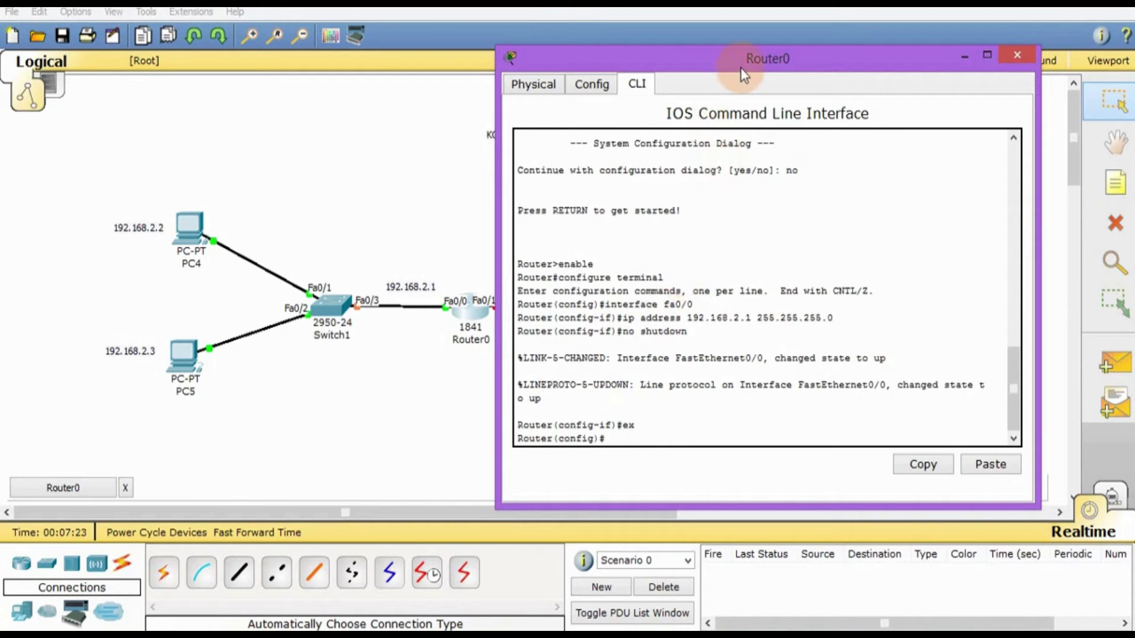
Step: Configure Router0's interface fa0/1 with IP address 192.168.1.1 255.255.255.0 and enable it with no shutdown
left_click_drag(733, 69, 835, 69)
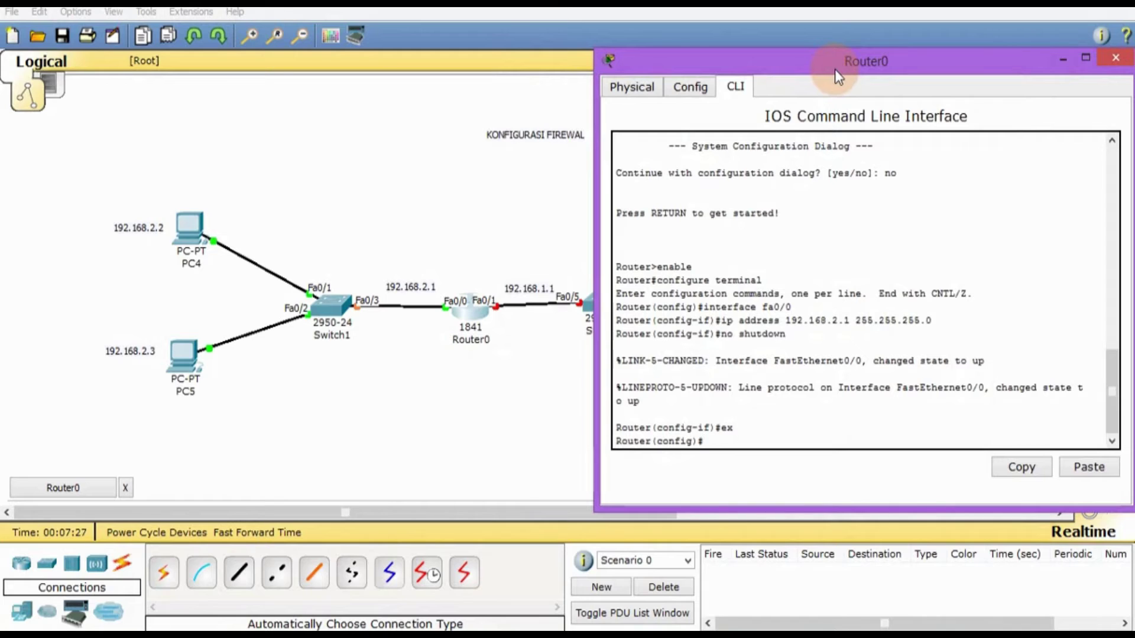
type("nterface ")
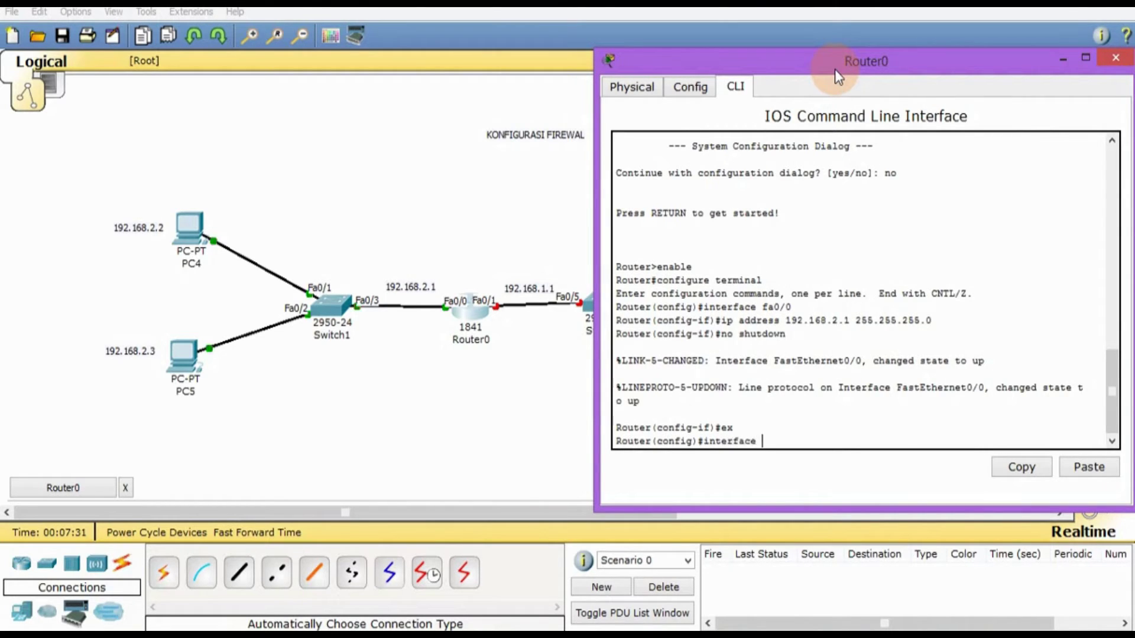
type("fa0/1")
key("Return")
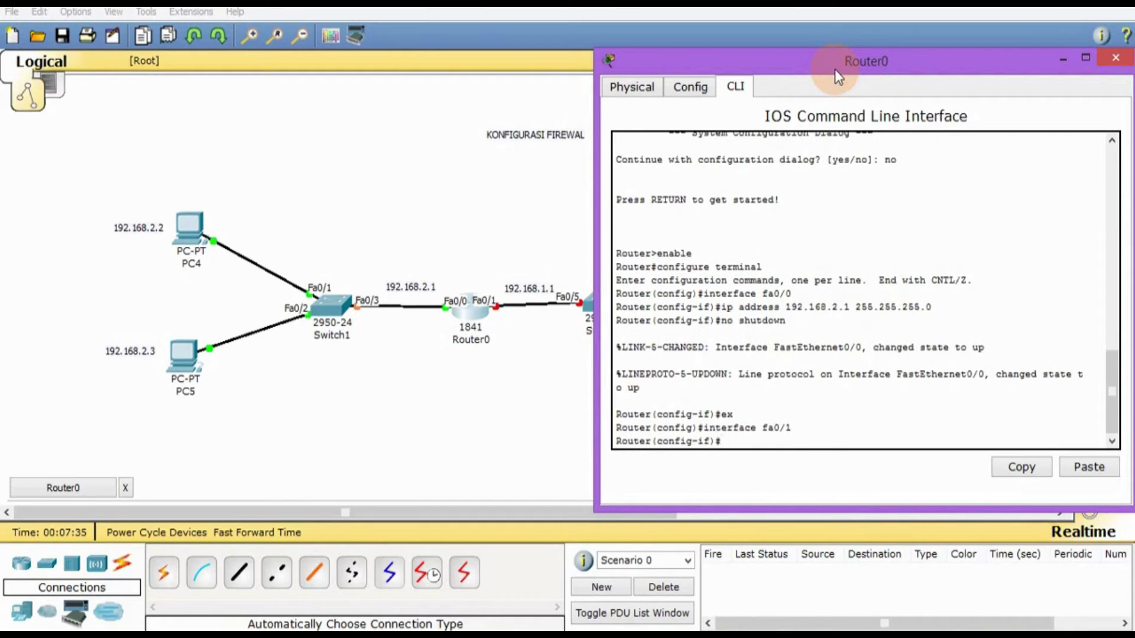
type("ip address 192.168")
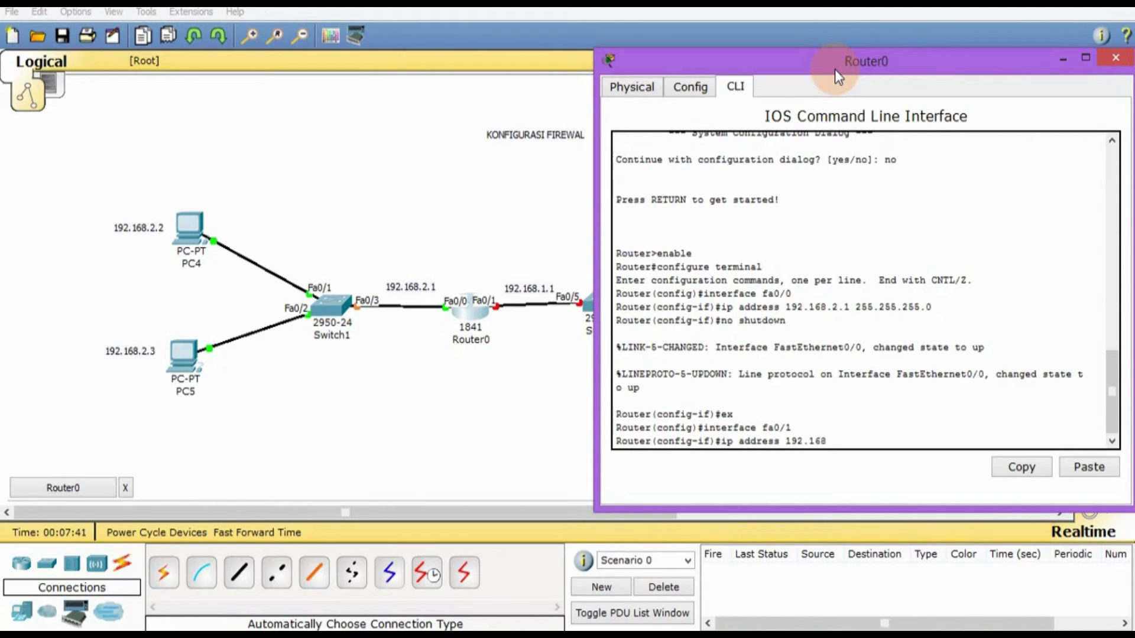
type(".1.1 255.255.255.0")
key("Return")
type("no shut")
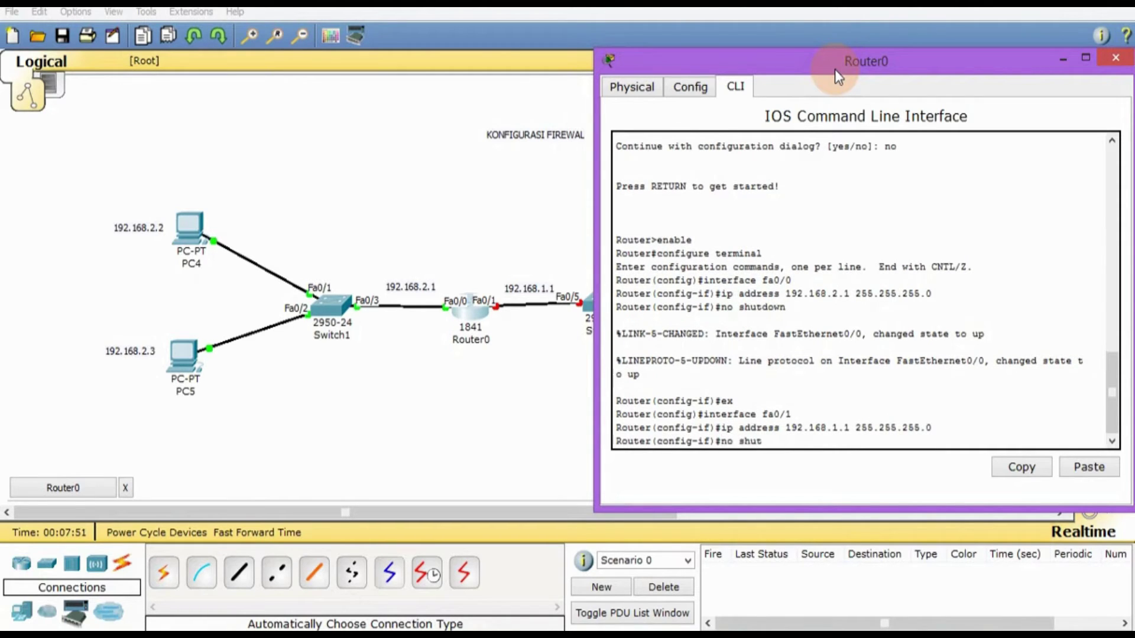
type("down")
key("Return")
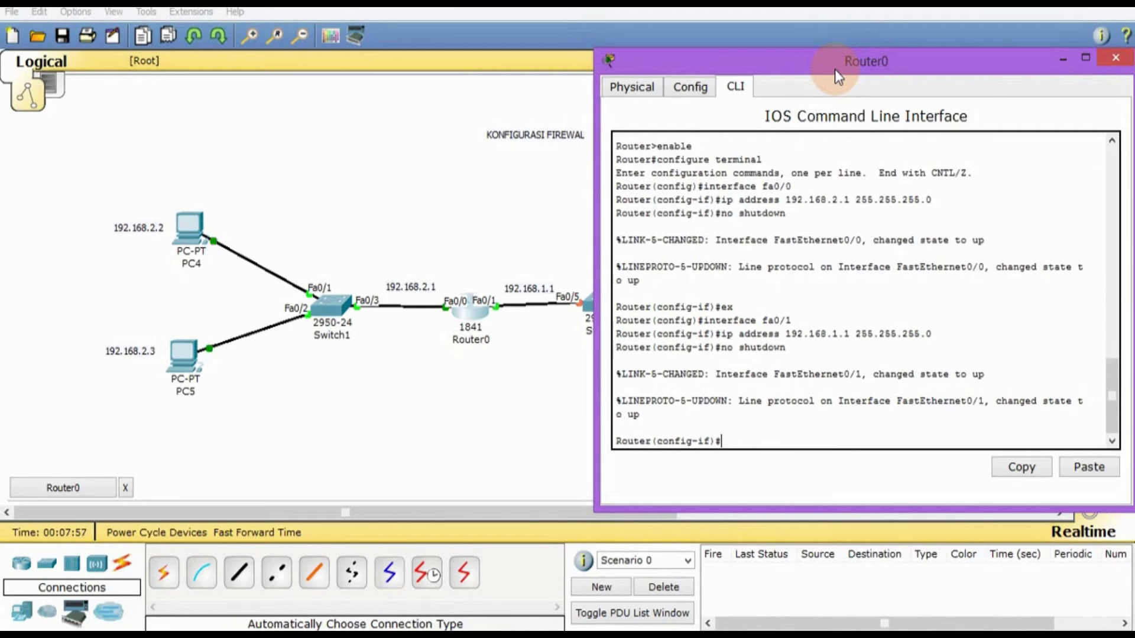
Step: Exit interface and global configuration modes on Router0 and close its window
type("exit")
key("Return")
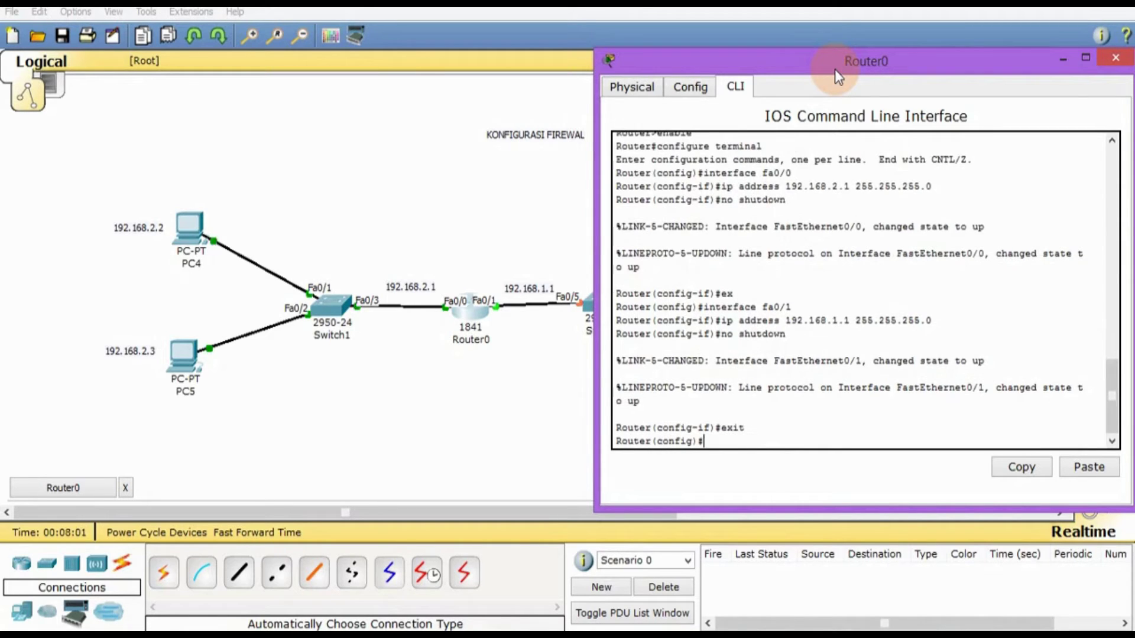
type("exit")
key("Return")
key("Return")
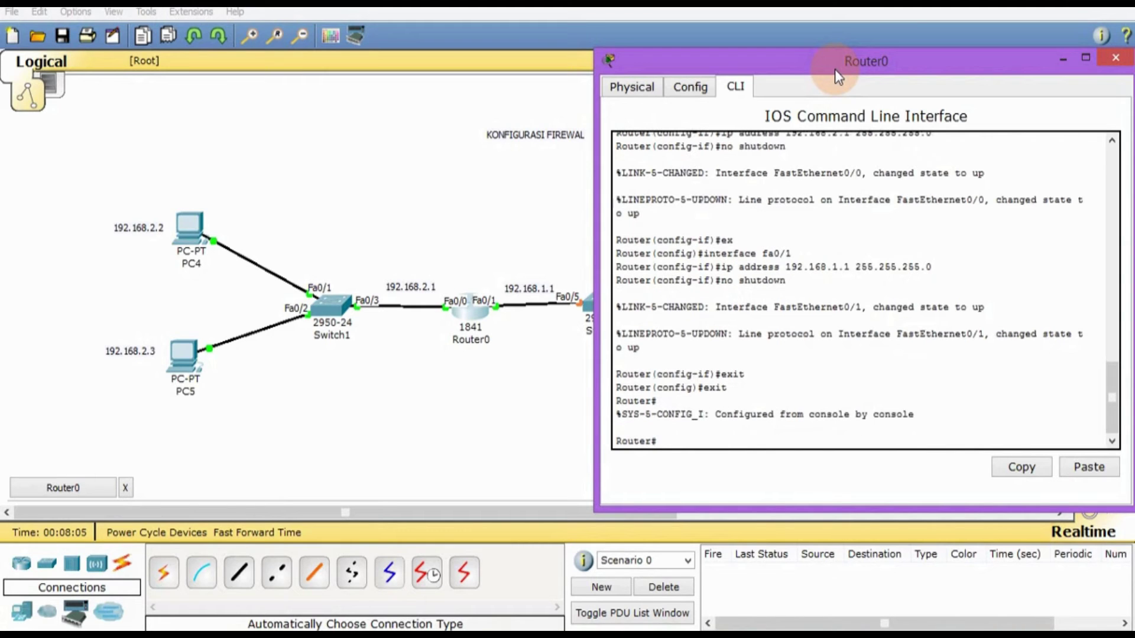
left_click(1116, 58)
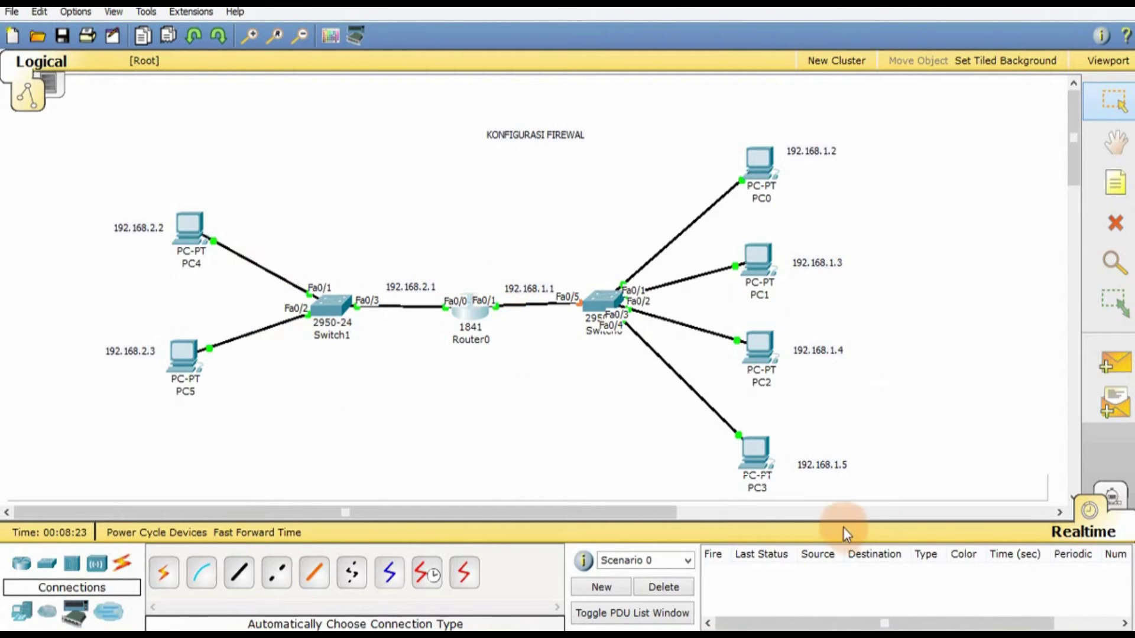
Step: Send a simple PDU from PC4 to PC5 to test their connection
left_click(1113, 365)
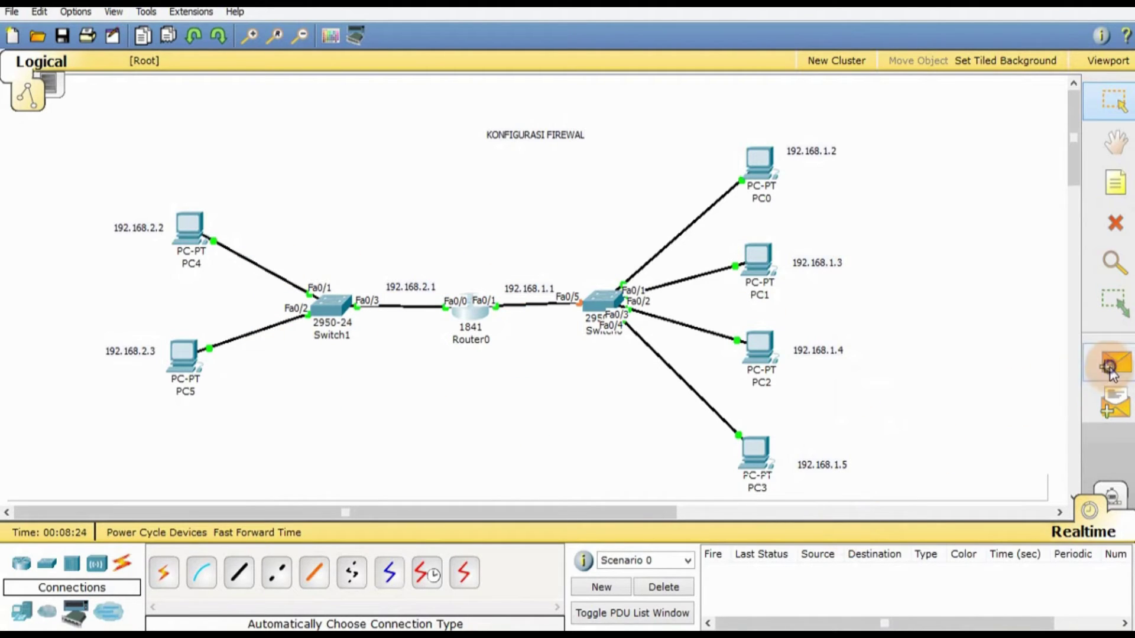
left_click(190, 242)
left_click(184, 357)
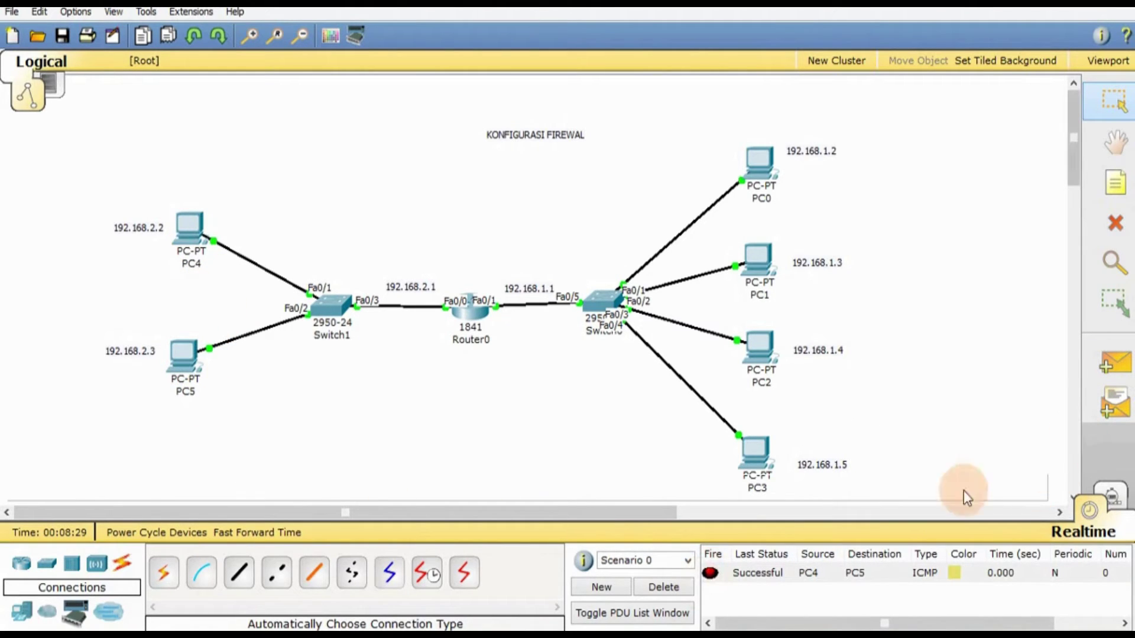
Step: Delete the current scenario's PDUs and send a simple PDU from PC0 to PC1 to test their connection
left_click(664, 589)
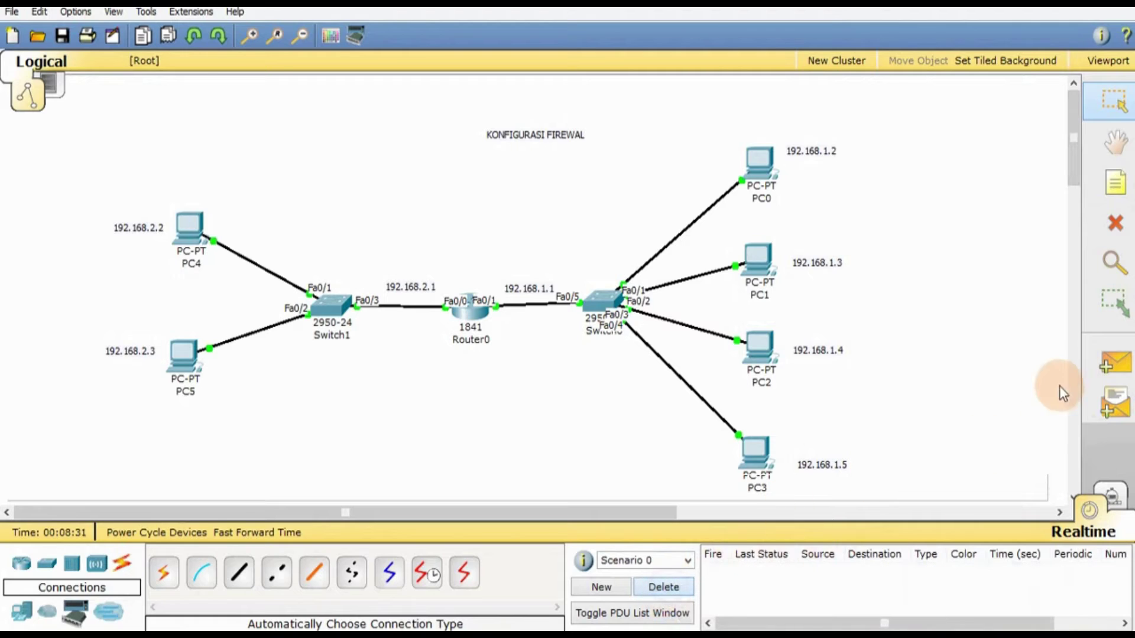
left_click(1101, 364)
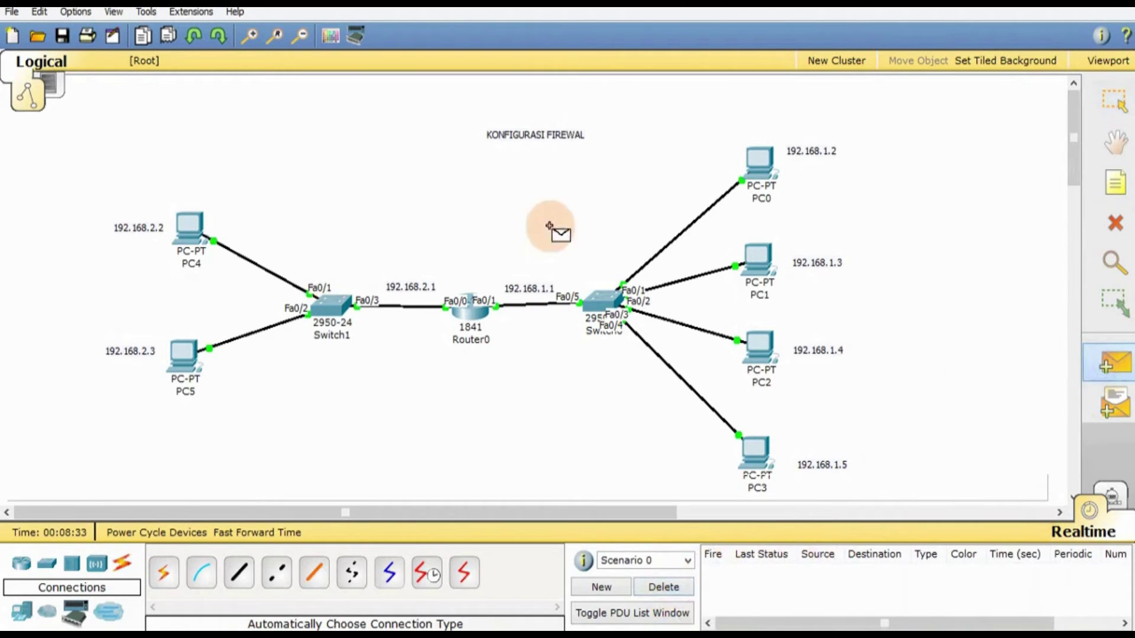
left_click(758, 165)
left_click(762, 275)
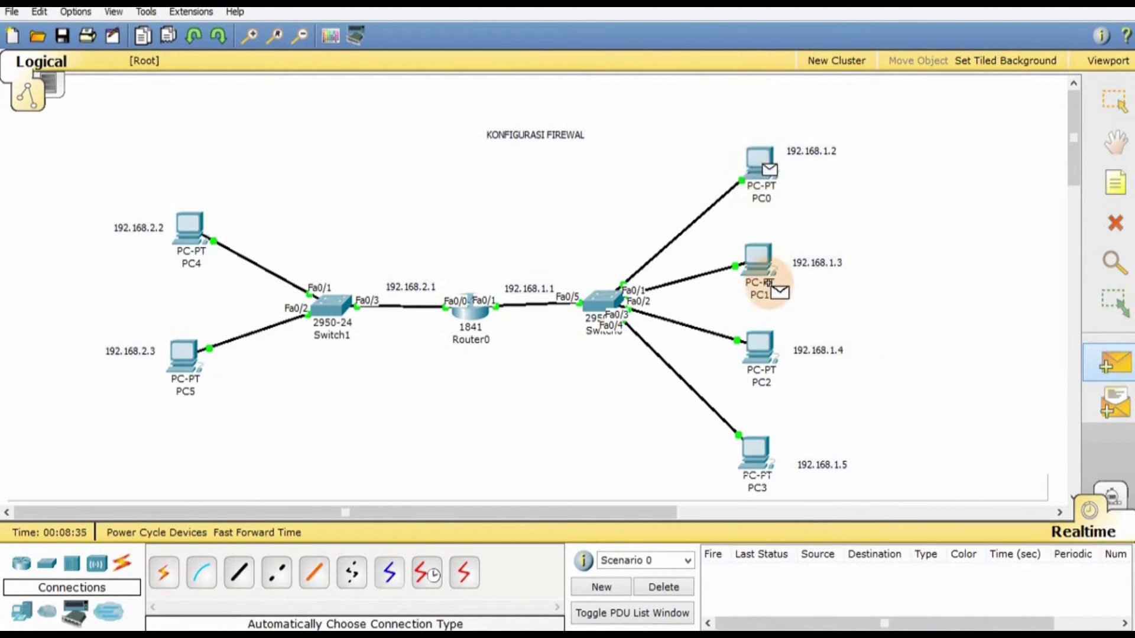
Step: Clear the previous PDU test and send a simple PDU from PC0 to PC2
left_click(664, 587)
left_click(1105, 363)
left_click(754, 178)
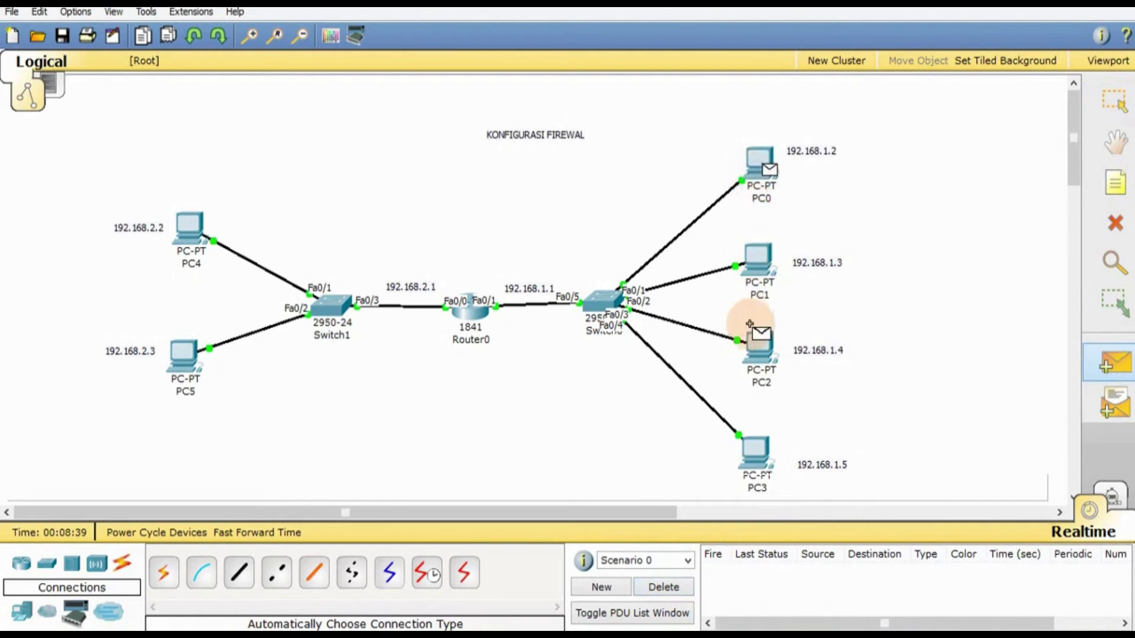
left_click(758, 362)
Step: Clear the previous PDU test and send a simple PDU from PC0 to PC3
left_click(664, 587)
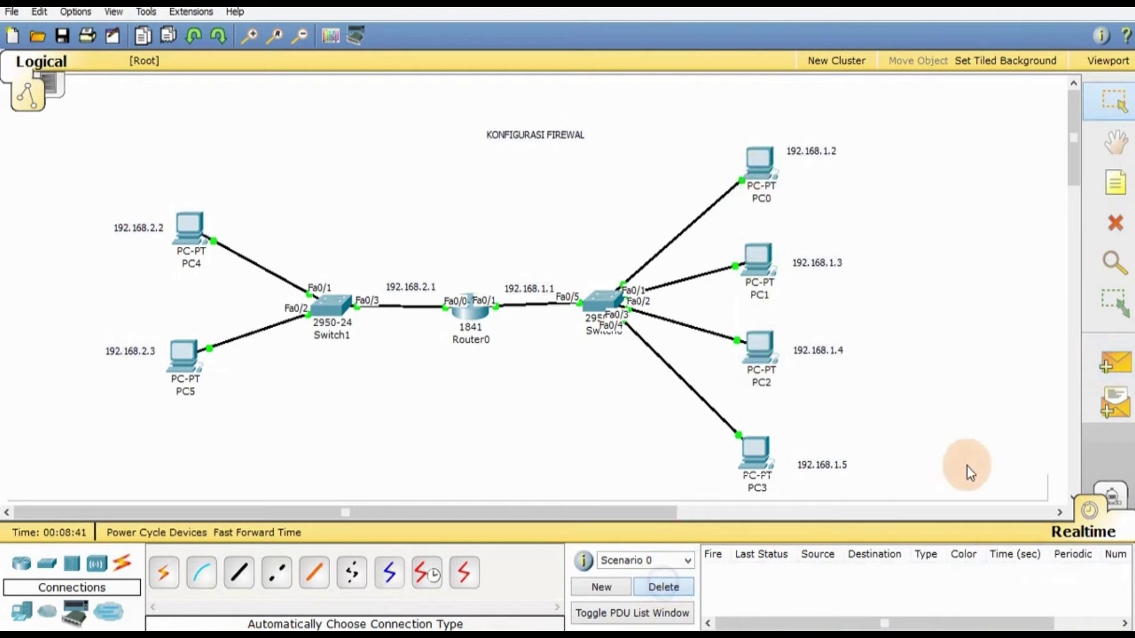
left_click(1106, 364)
left_click(756, 172)
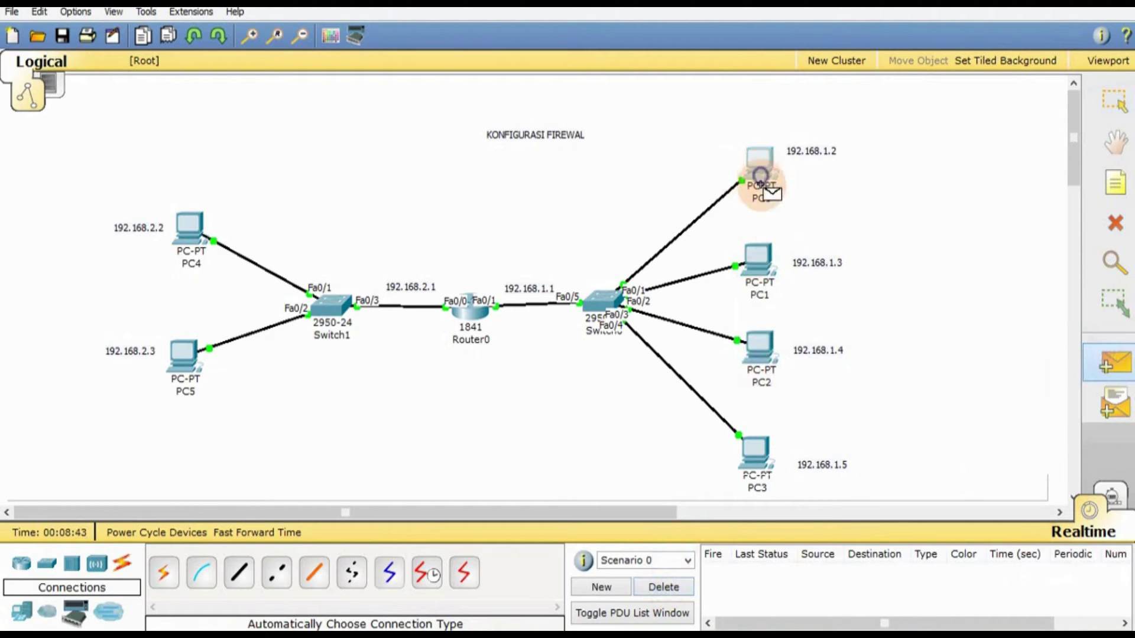
left_click(755, 458)
Step: Send a simple PDU from PC0 to PC4 across the router twice, clearing the PDU list before each attempt
left_click(663, 587)
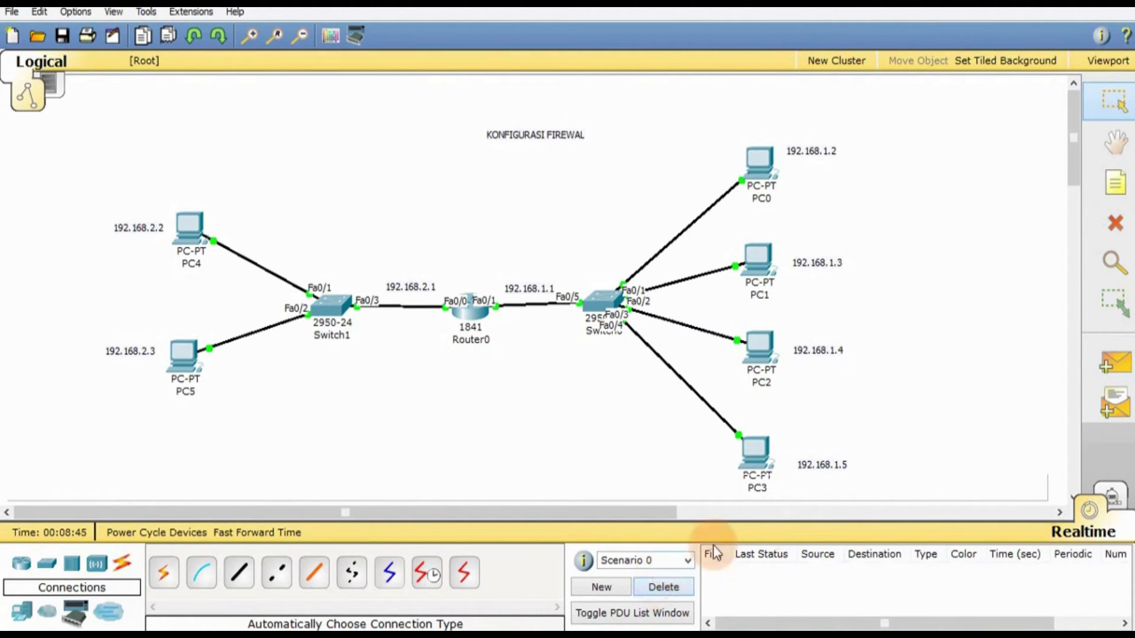
left_click(1127, 365)
left_click(759, 164)
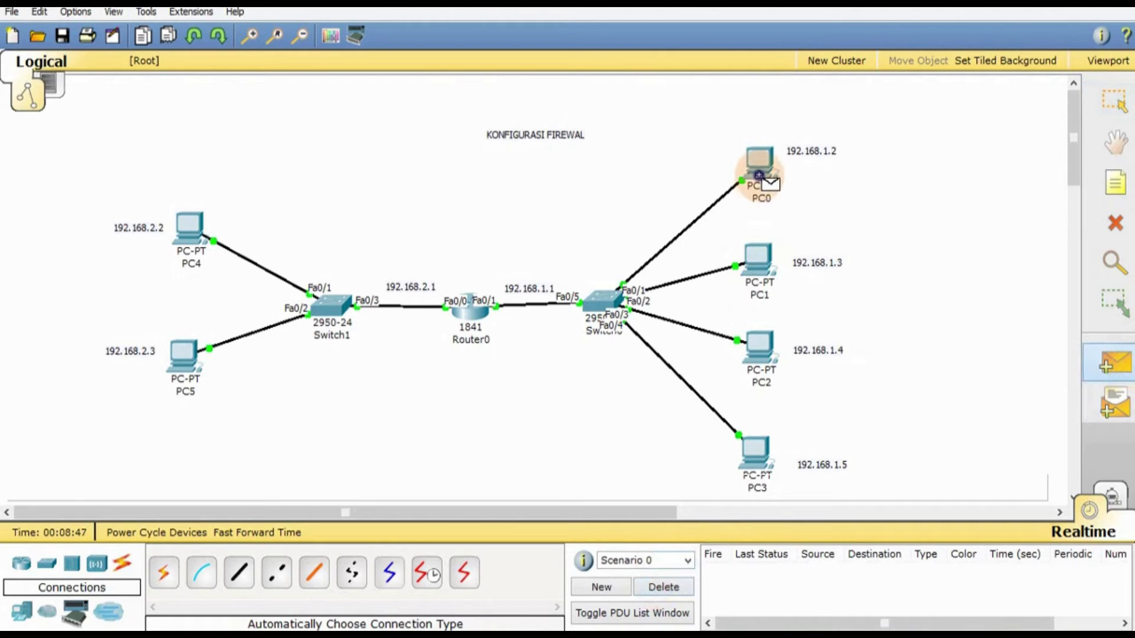
left_click(189, 220)
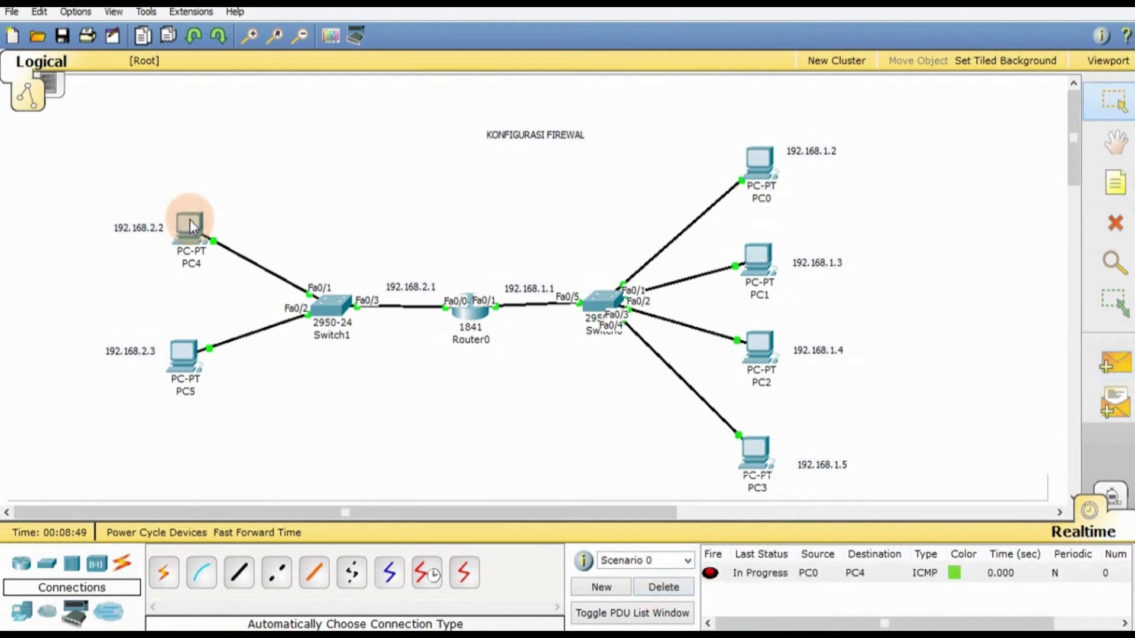
left_click(663, 587)
left_click(1115, 364)
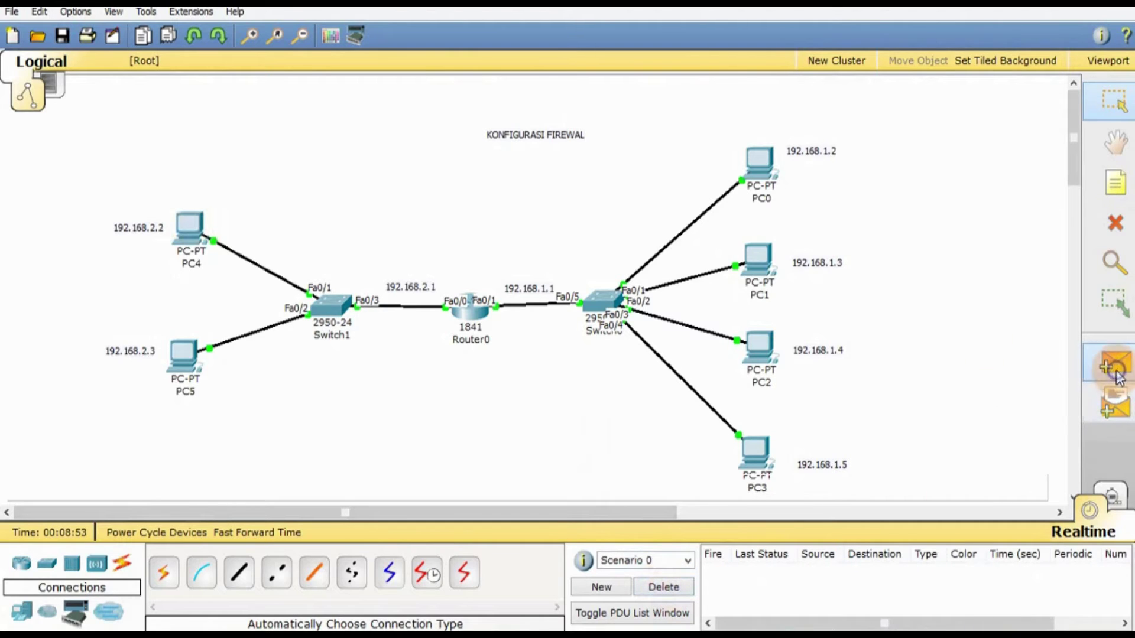
left_click(760, 189)
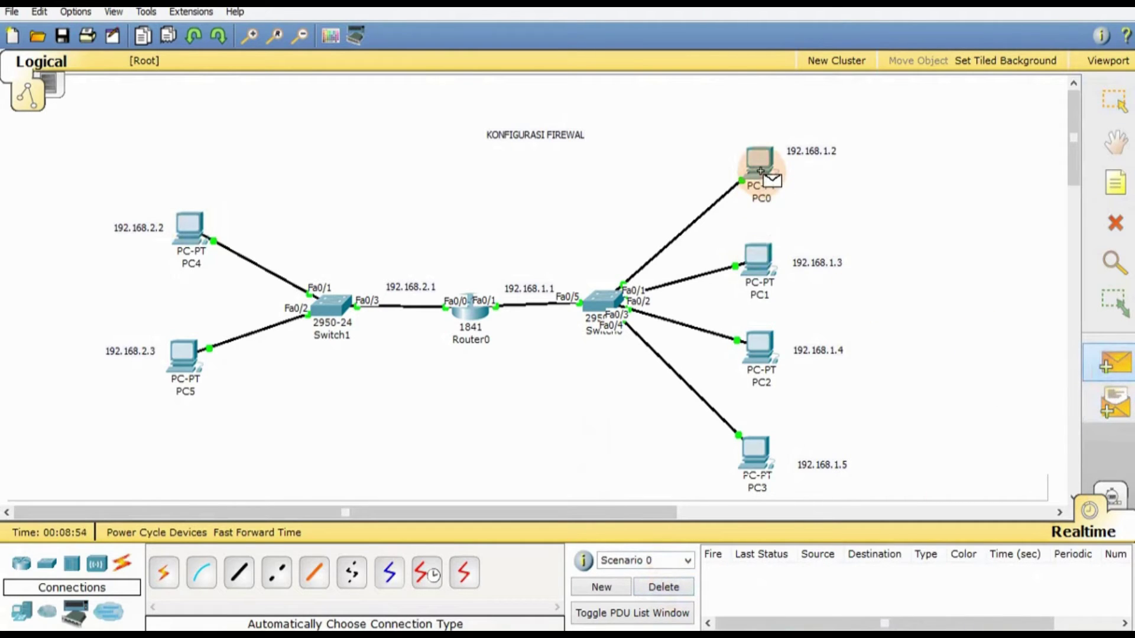
left_click(195, 231)
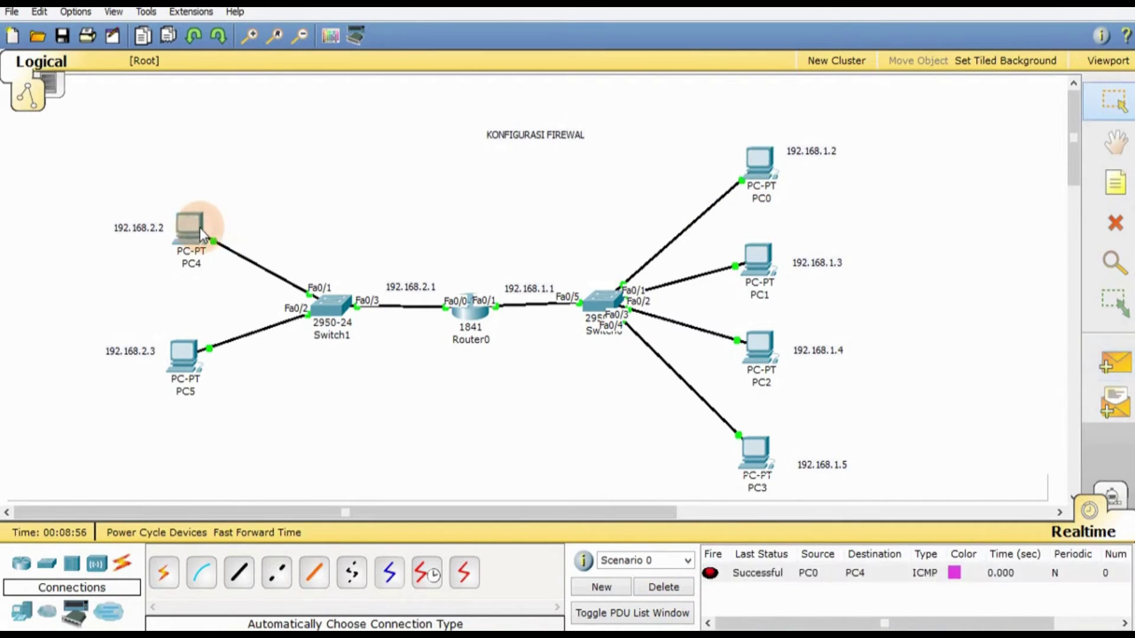
Step: Clear the PDU list and send a simple PDU from PC0 to PC5 across the router twice
left_click(656, 588)
left_click(1114, 364)
left_click(758, 170)
left_click(212, 346)
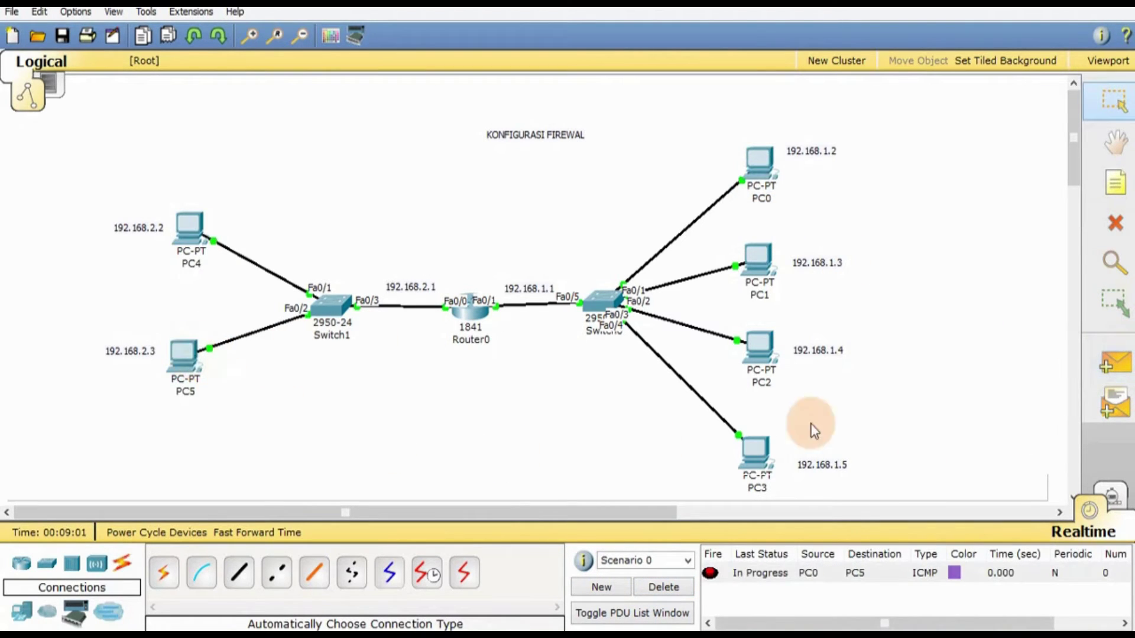
left_click(1115, 370)
left_click(760, 189)
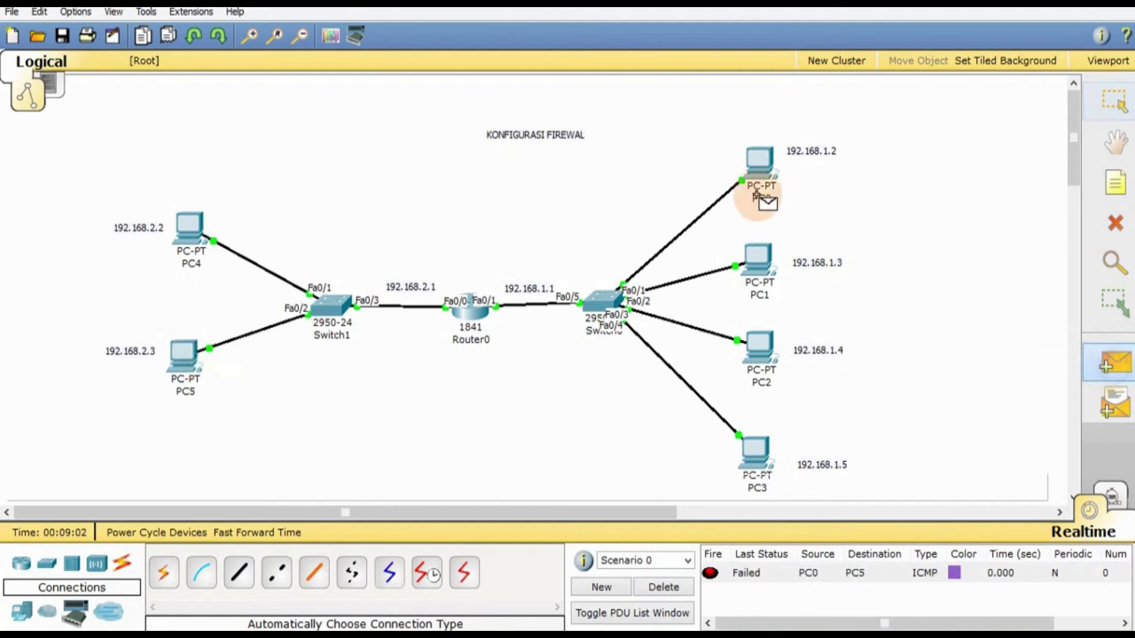
left_click(195, 370)
Step: Clear the PDU list and send simple PDUs from PC1 to PC4 and from PC2 to PC5
left_click(663, 587)
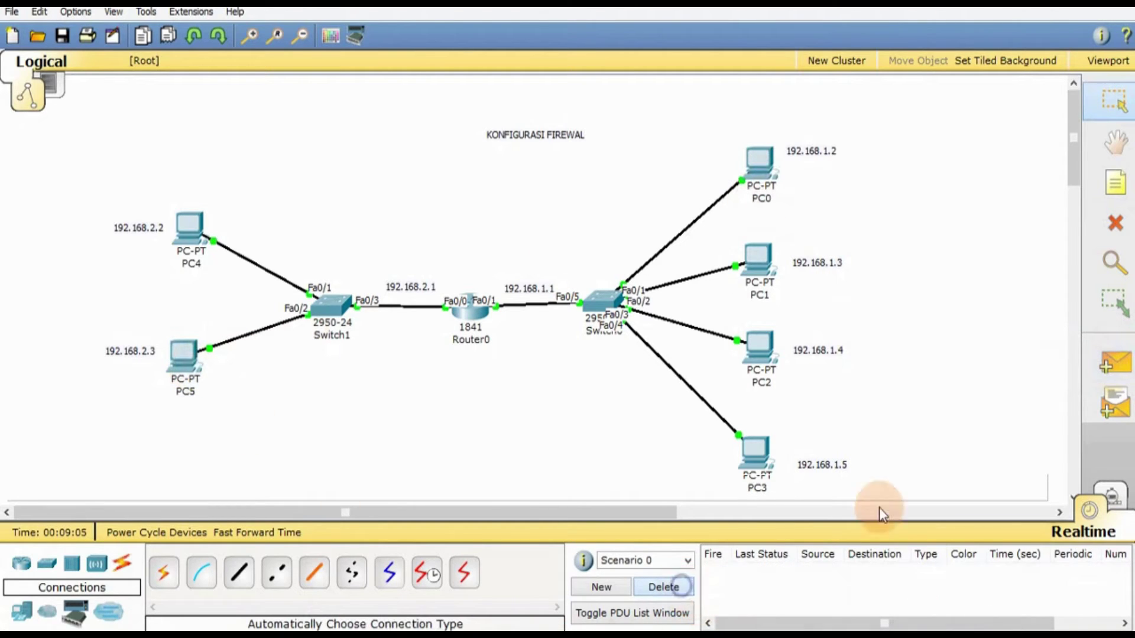
left_click(1114, 365)
left_click(762, 263)
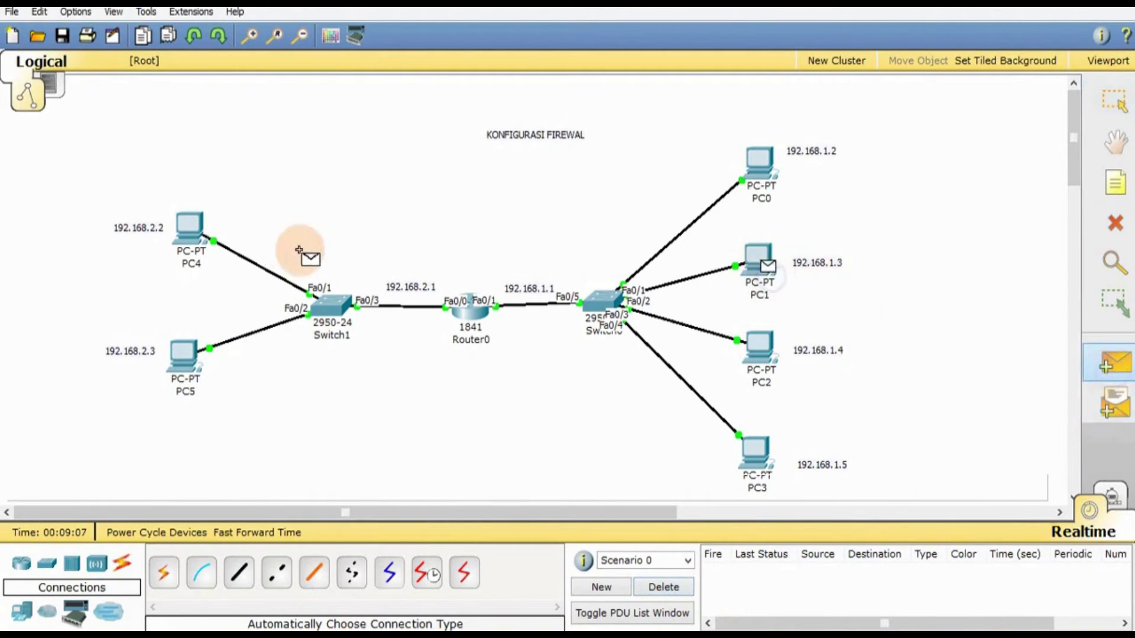
left_click(208, 233)
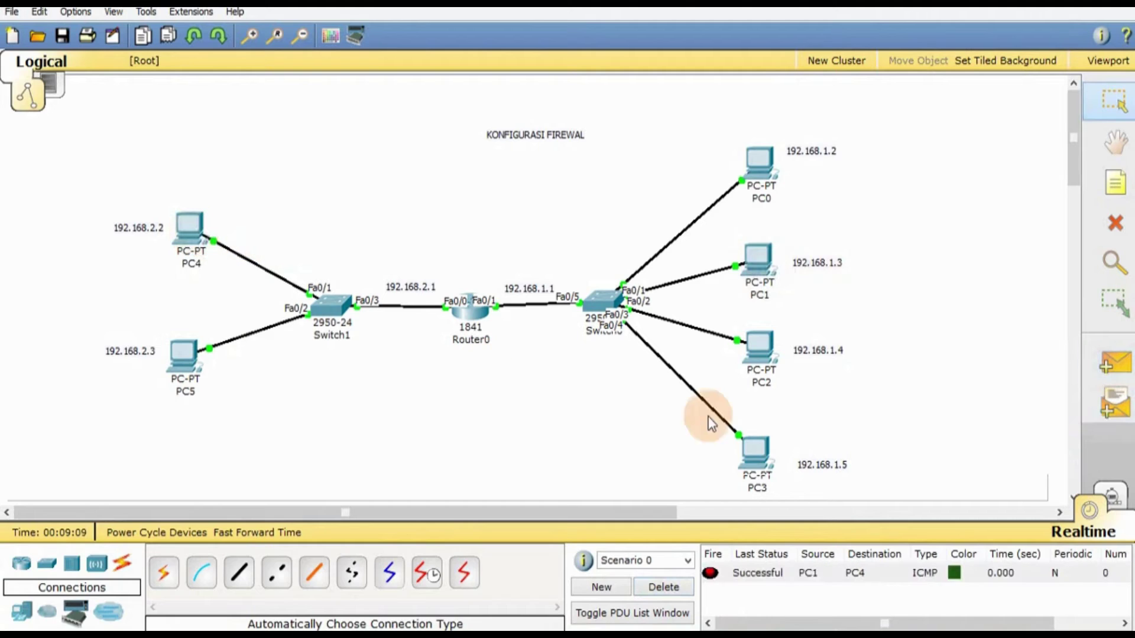
left_click(1120, 369)
left_click(759, 358)
left_click(194, 376)
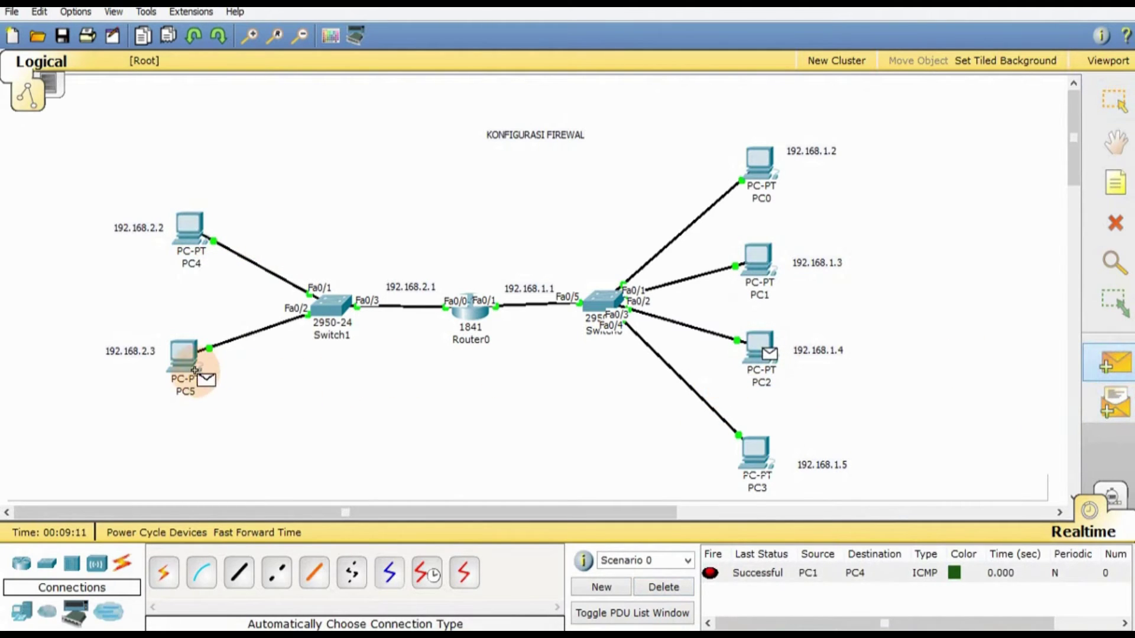
Step: Send a simple PDU from PC3 to PC4, and delete all the scenario's PDUs
left_click(1114, 363)
left_click(754, 464)
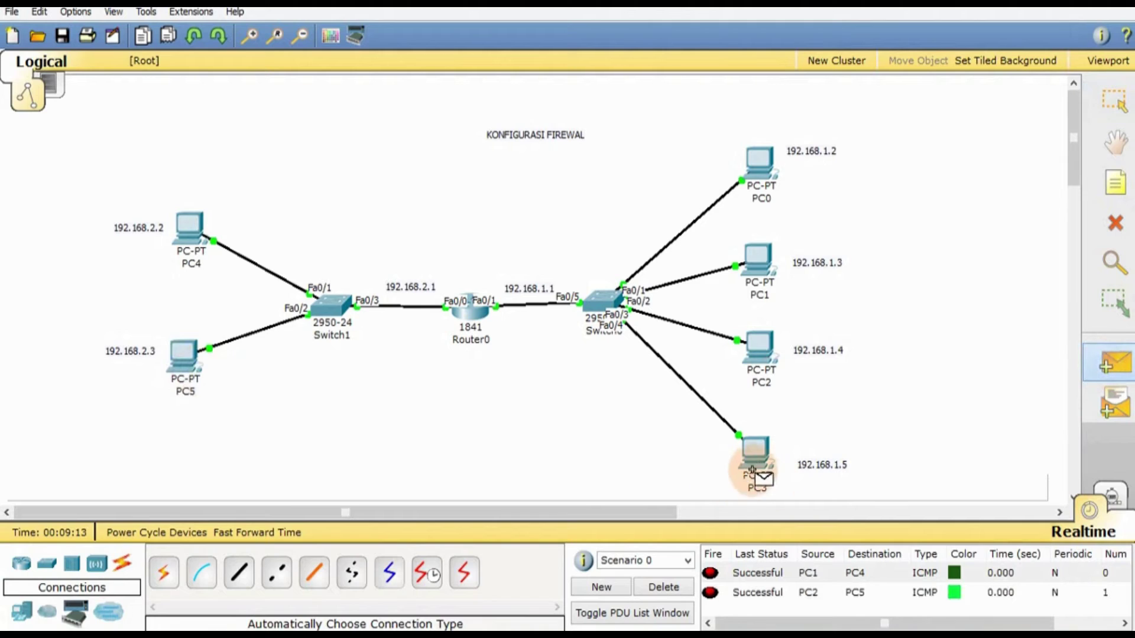
left_click(188, 229)
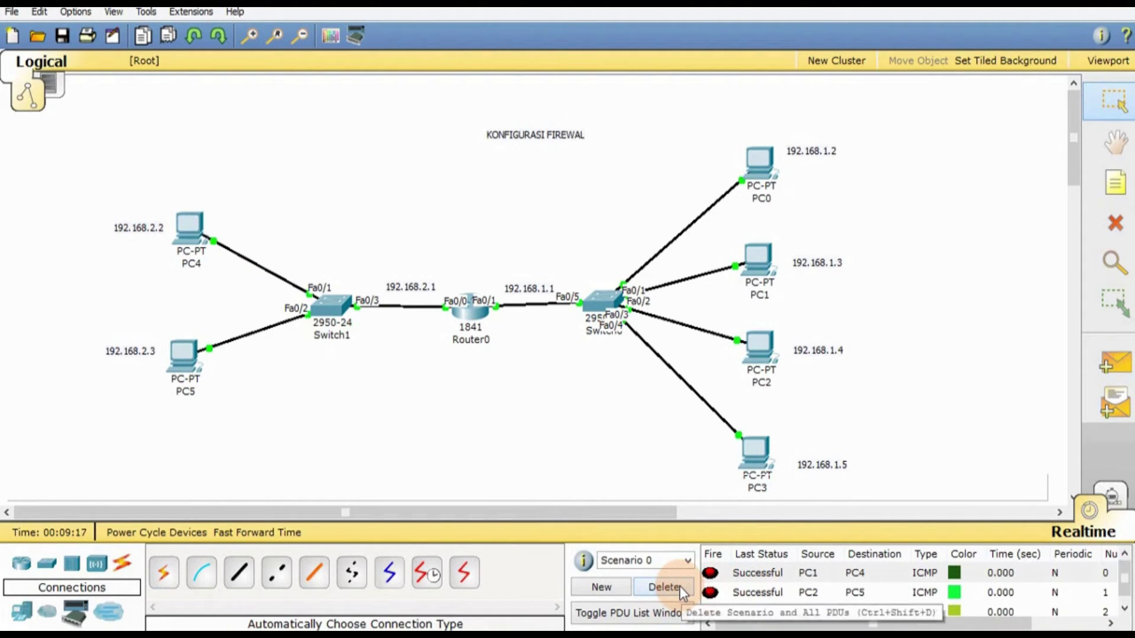
left_click(680, 587)
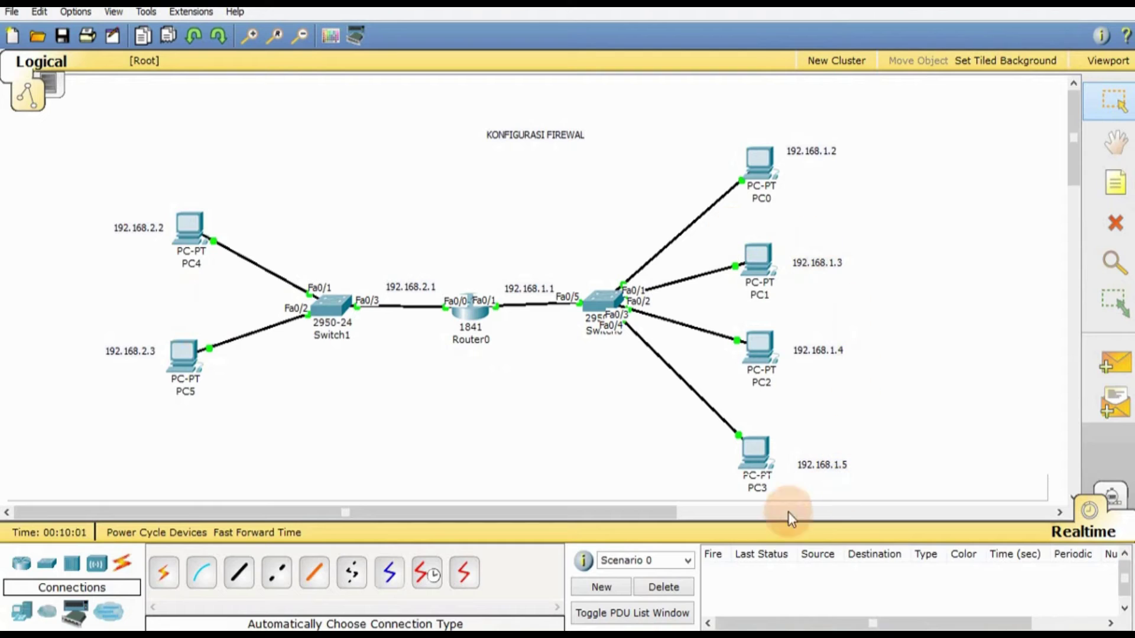
Step: Test PC0 to PC4 once more with a simple PDU and clear the PDU list
left_click(1115, 363)
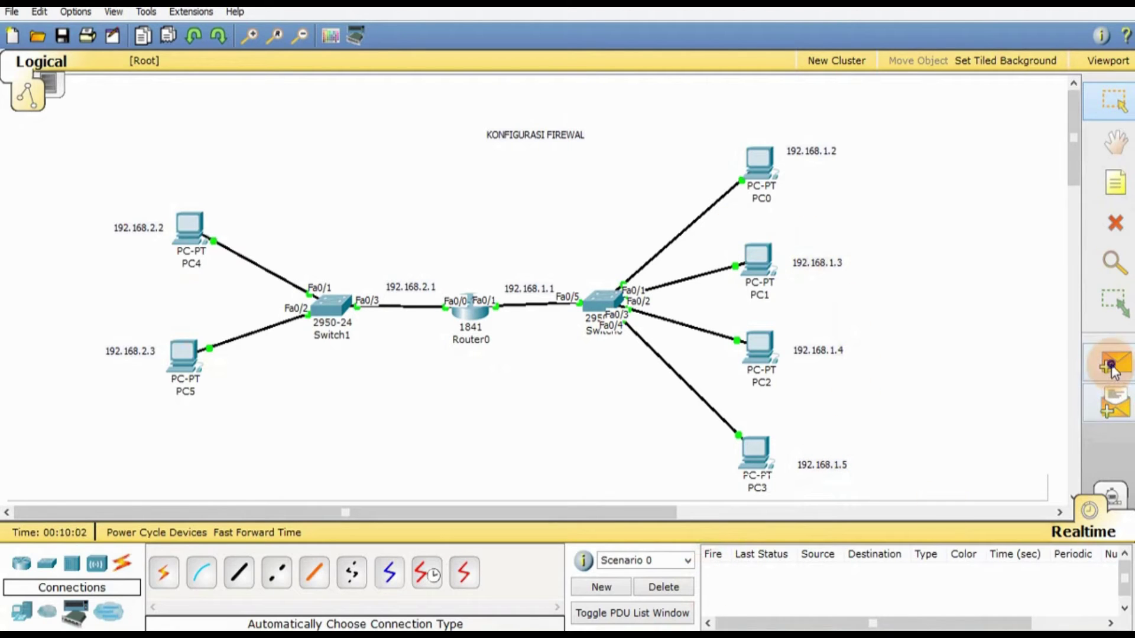
left_click(760, 166)
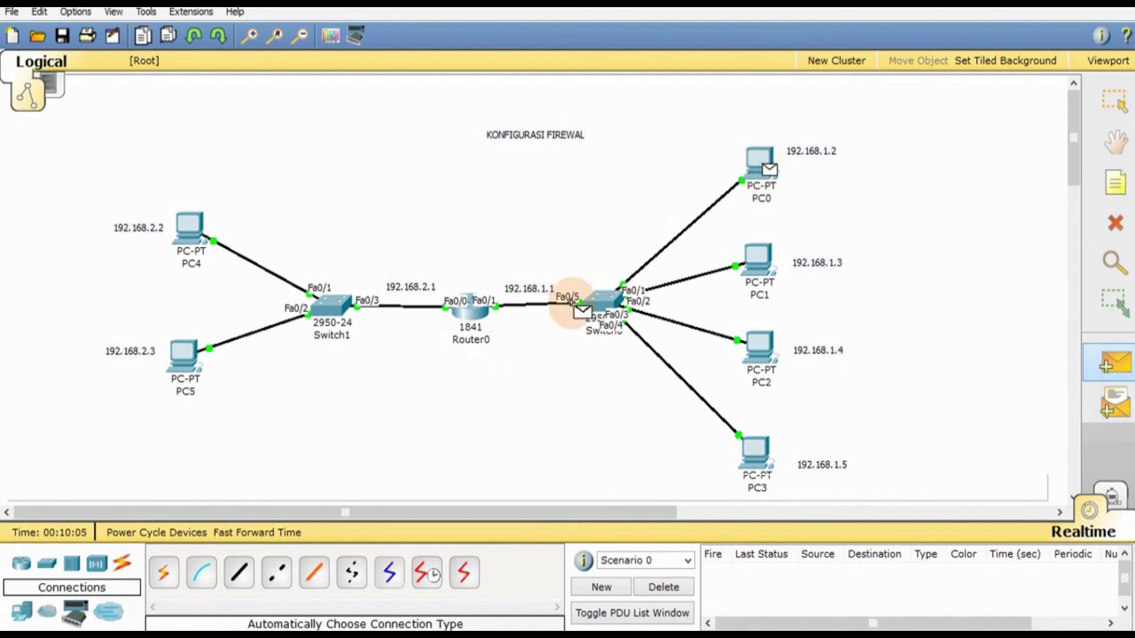
left_click(189, 228)
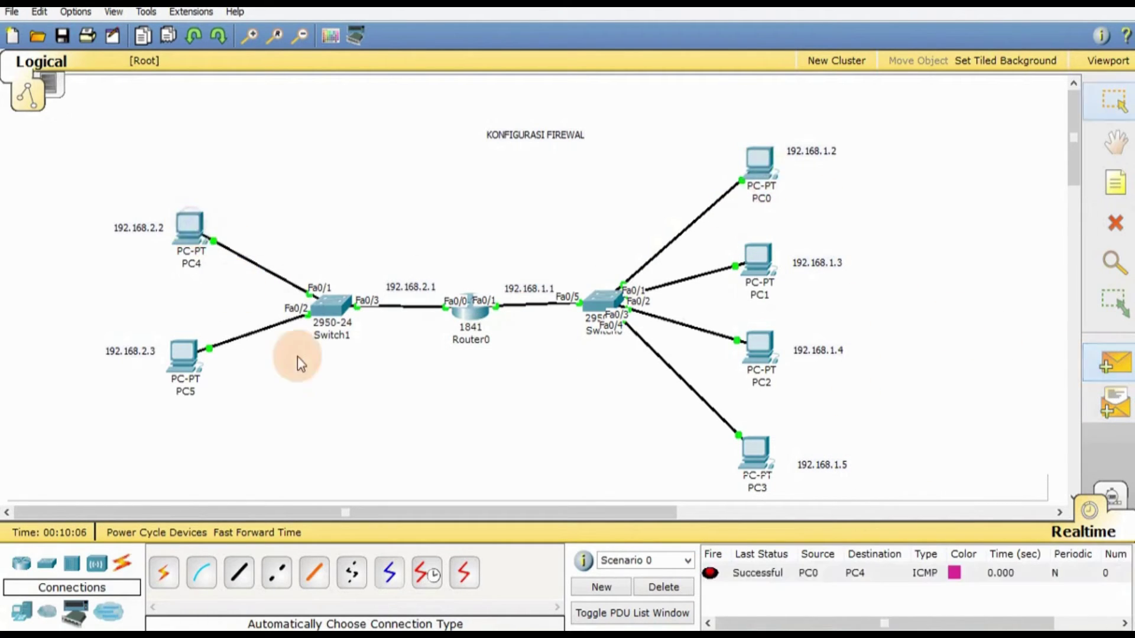
left_click(680, 589)
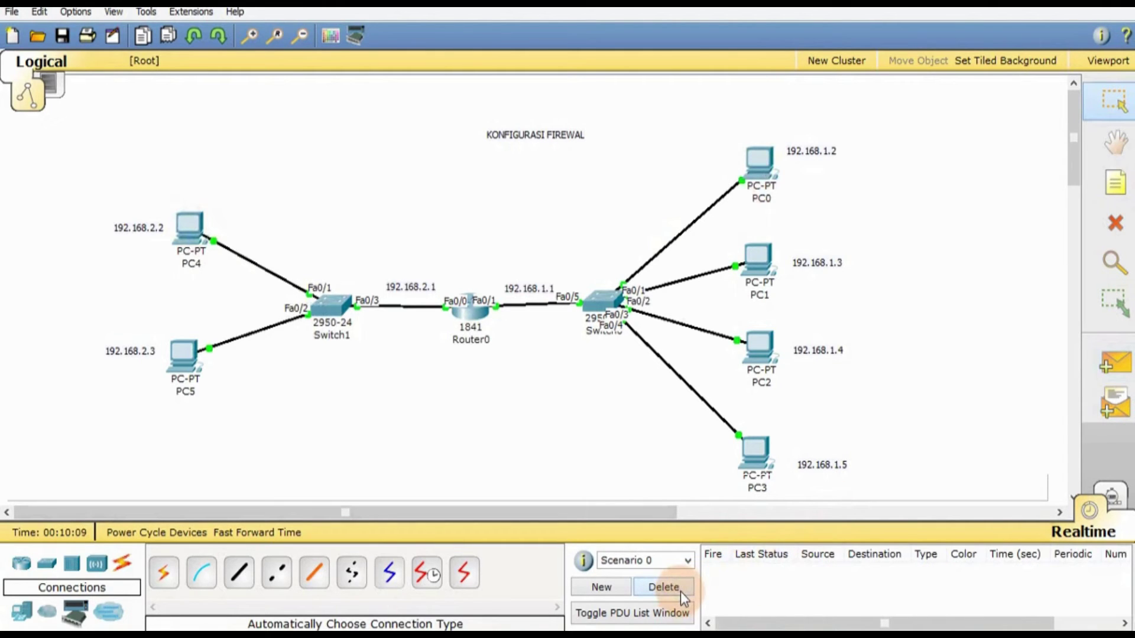
Step: Inspect the IP address and gateway details of PC4, PC1, PC3 and PC5 in the topology
left_click(870, 315)
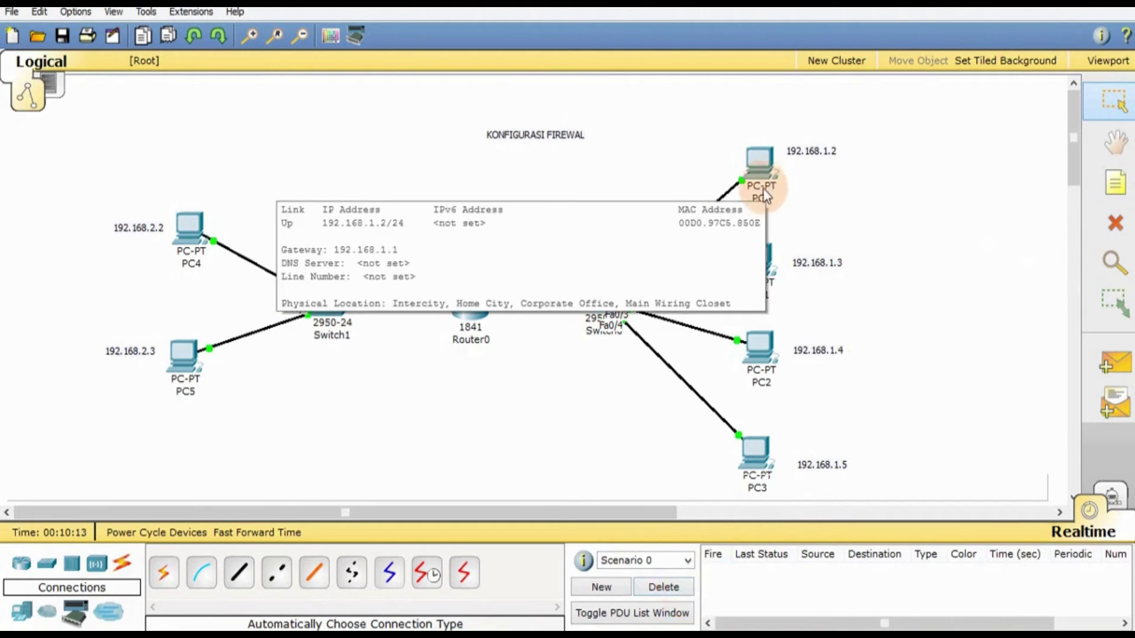
mouse_move(190, 238)
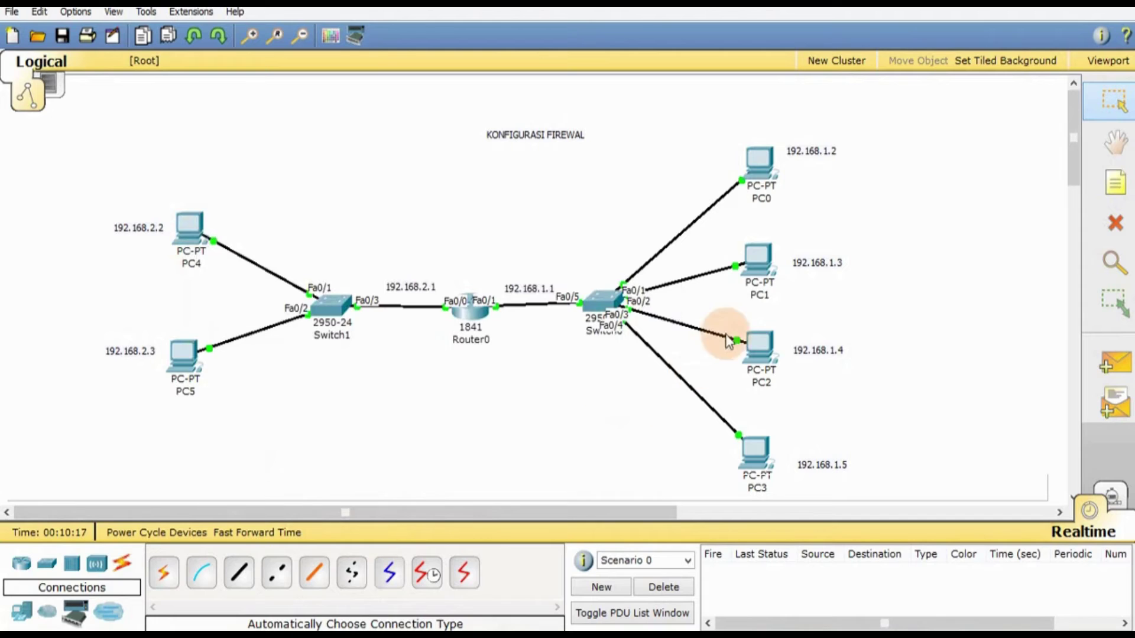
mouse_move(766, 288)
mouse_move(756, 476)
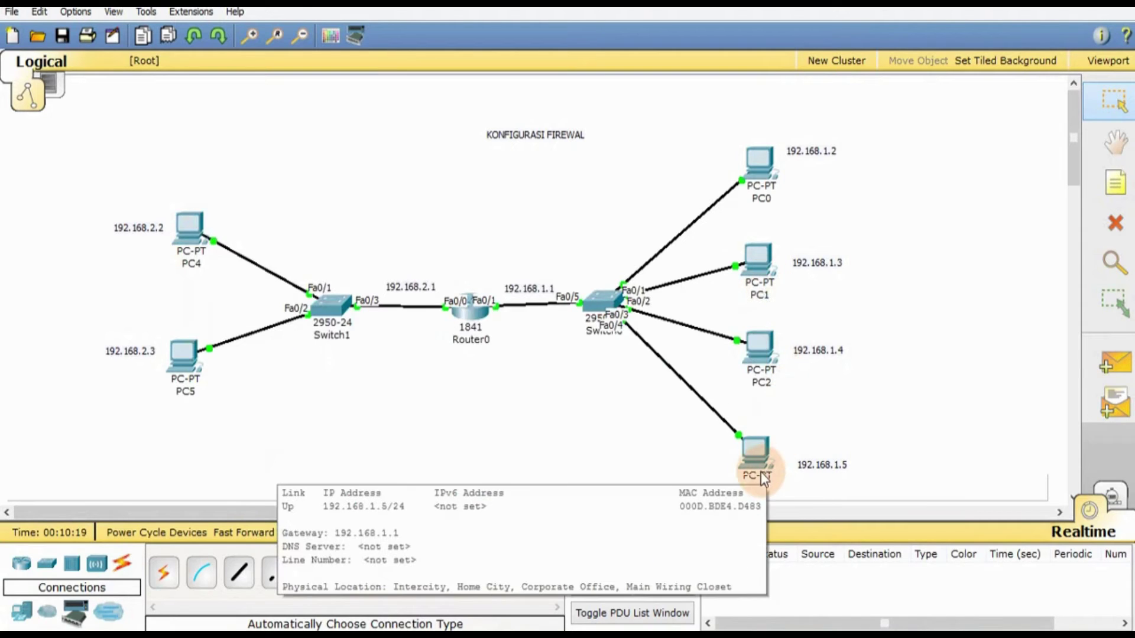
mouse_move(179, 399)
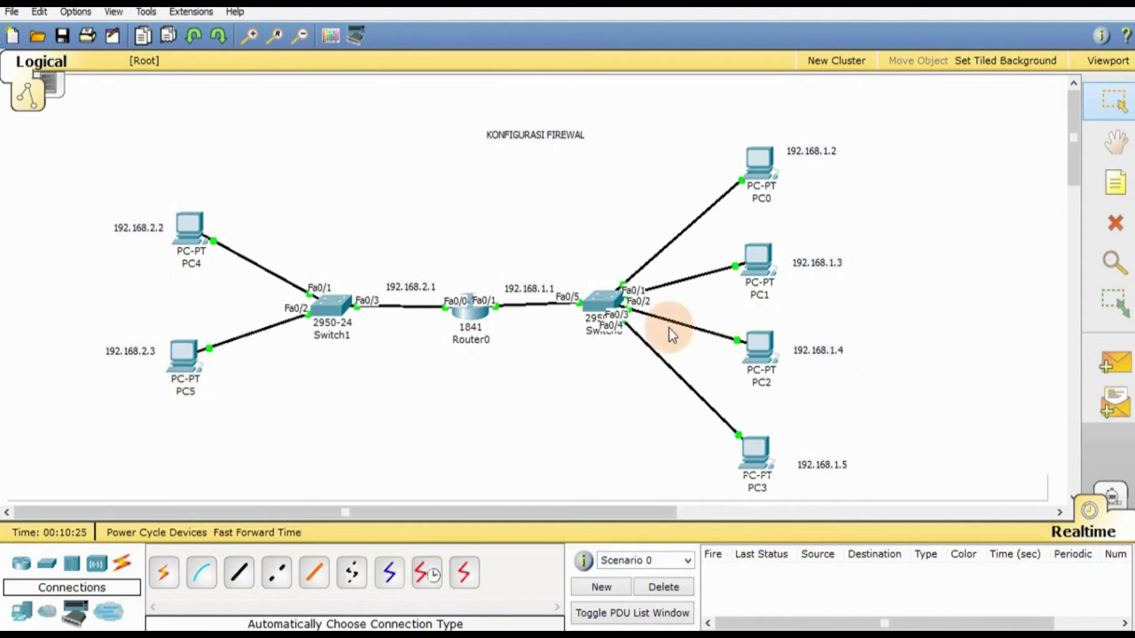
Step: Open Router0's command line and enter global configuration mode with enable and configure terminal
left_click(476, 319)
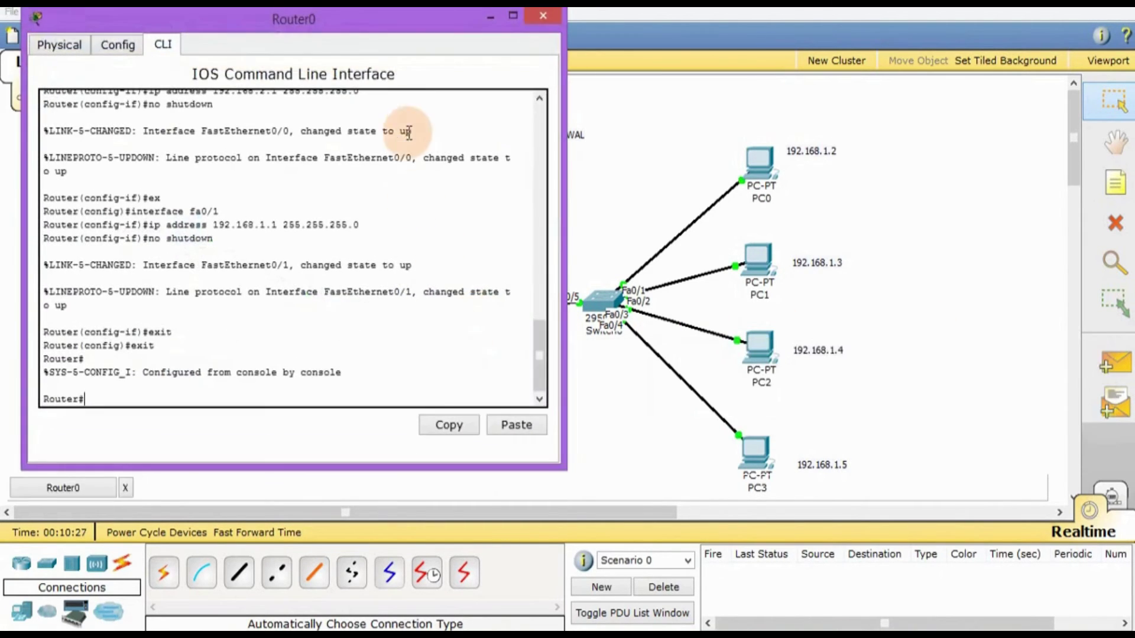
left_click_drag(424, 30, 529, 45)
left_click(406, 275)
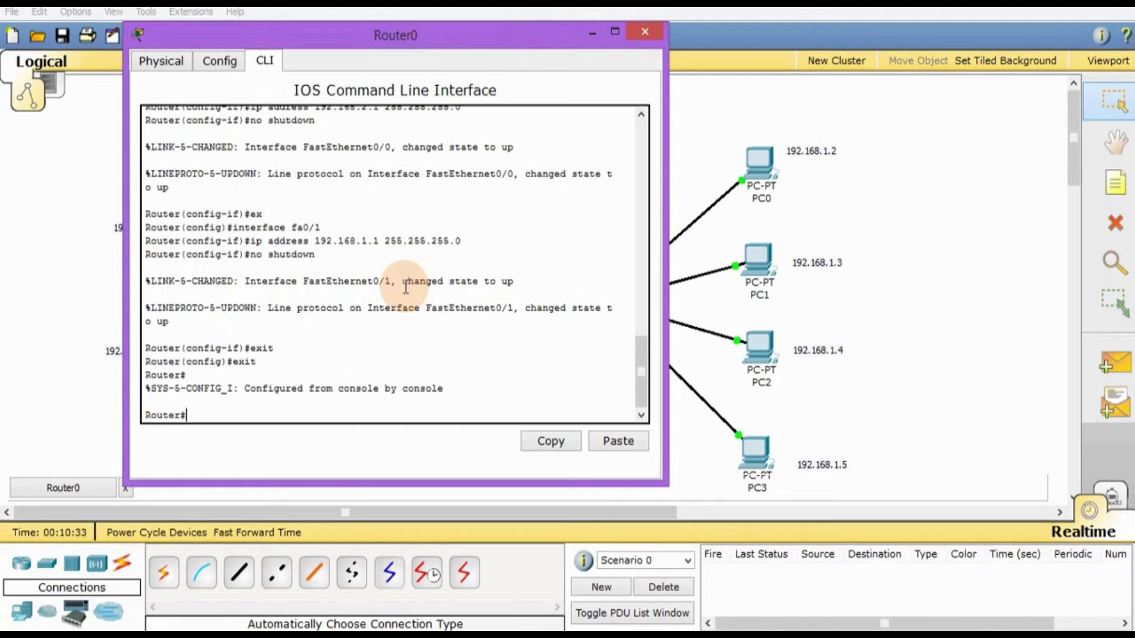
type("enable")
key("Return")
type("configure terminal")
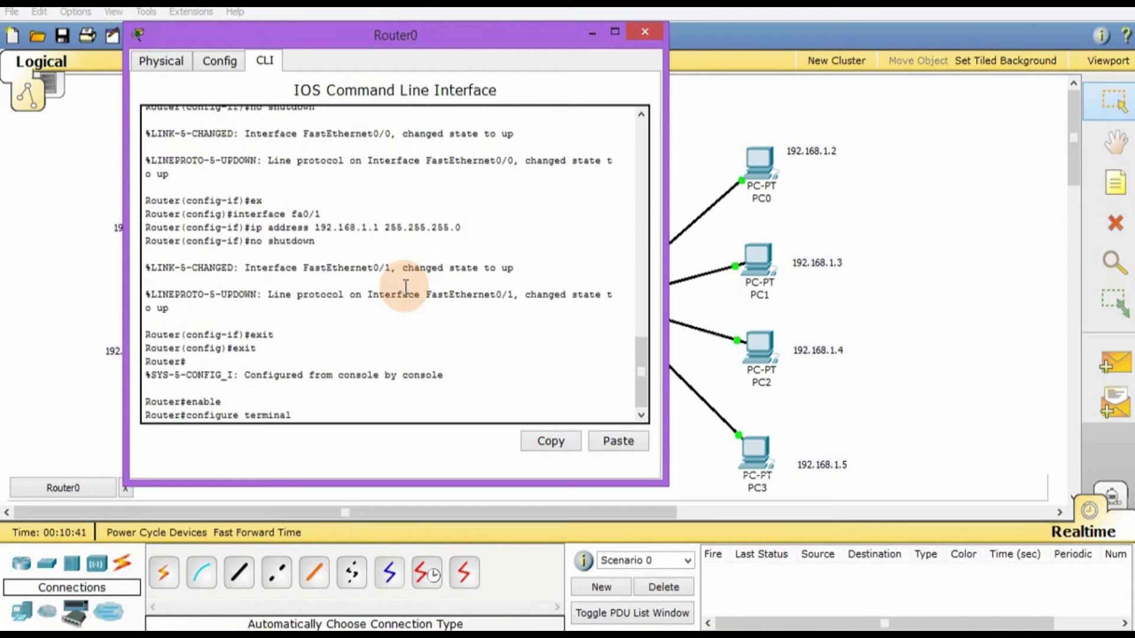
key("Return")
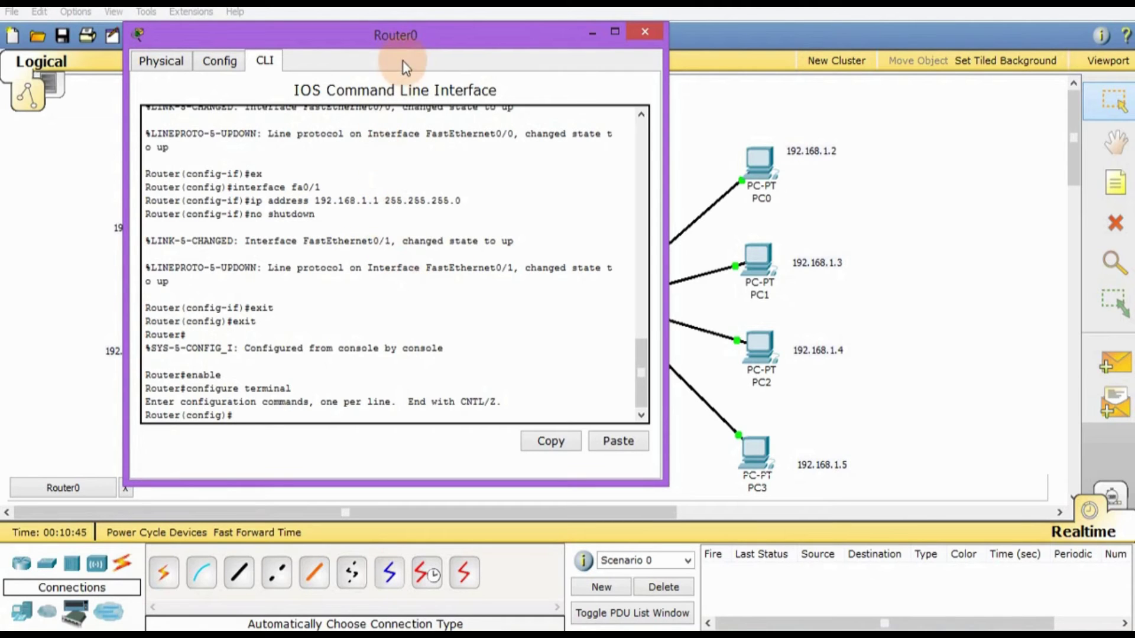
left_click_drag(406, 43, 412, 402)
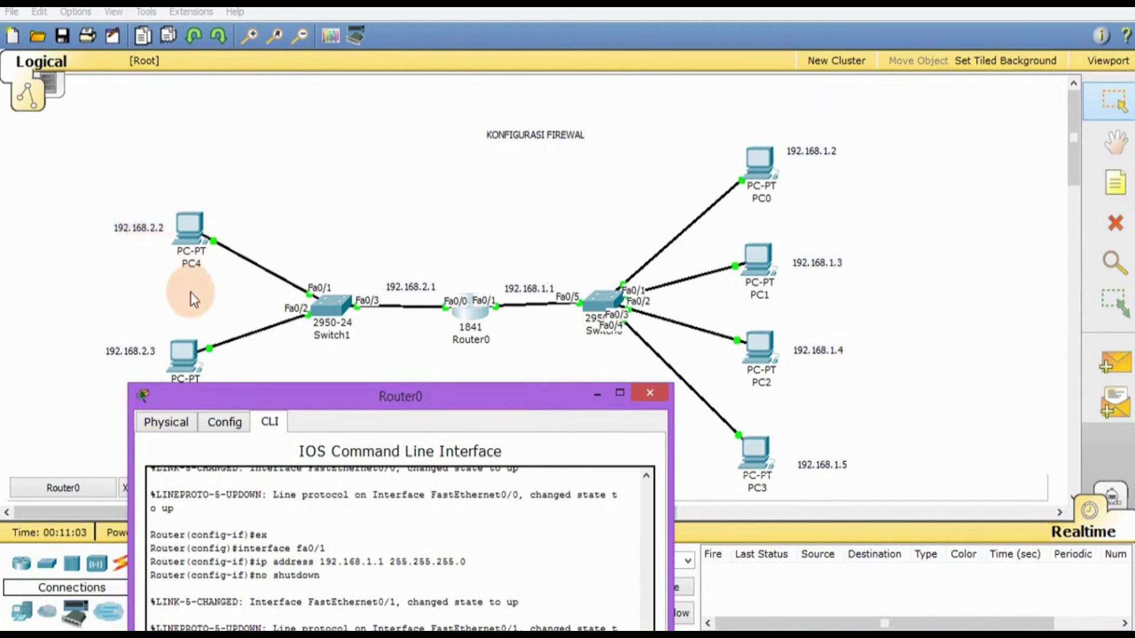
left_click_drag(305, 400, 473, 145)
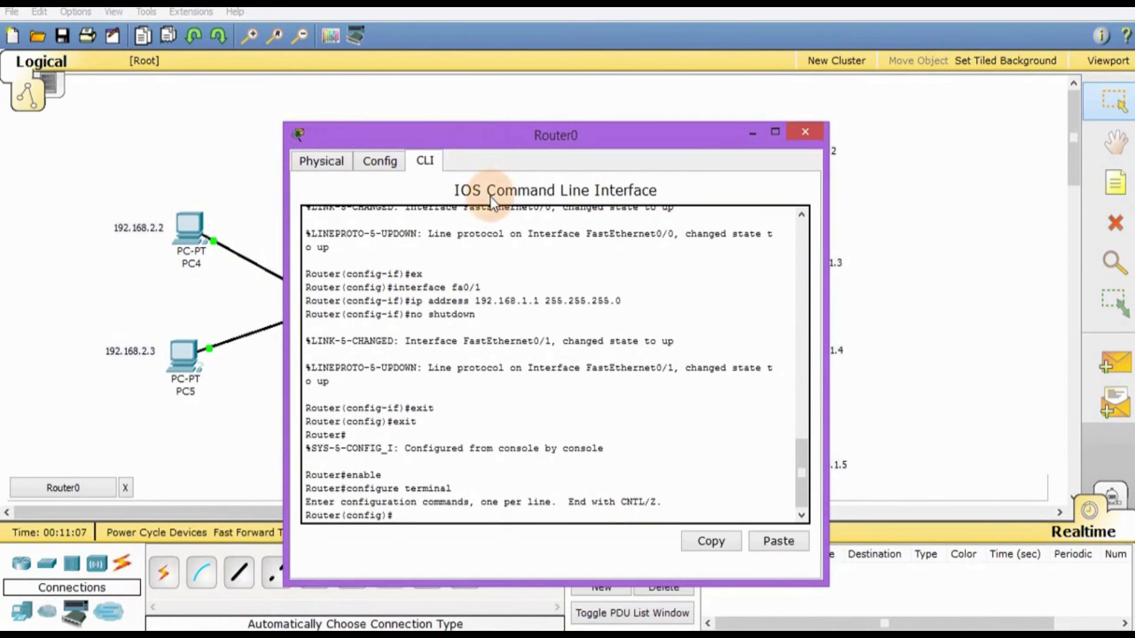
Step: Enter interface fa0/1 on Router0 and apply access list 1 to its inbound traffic with ip access-group 1 in
type("interface fa0/1")
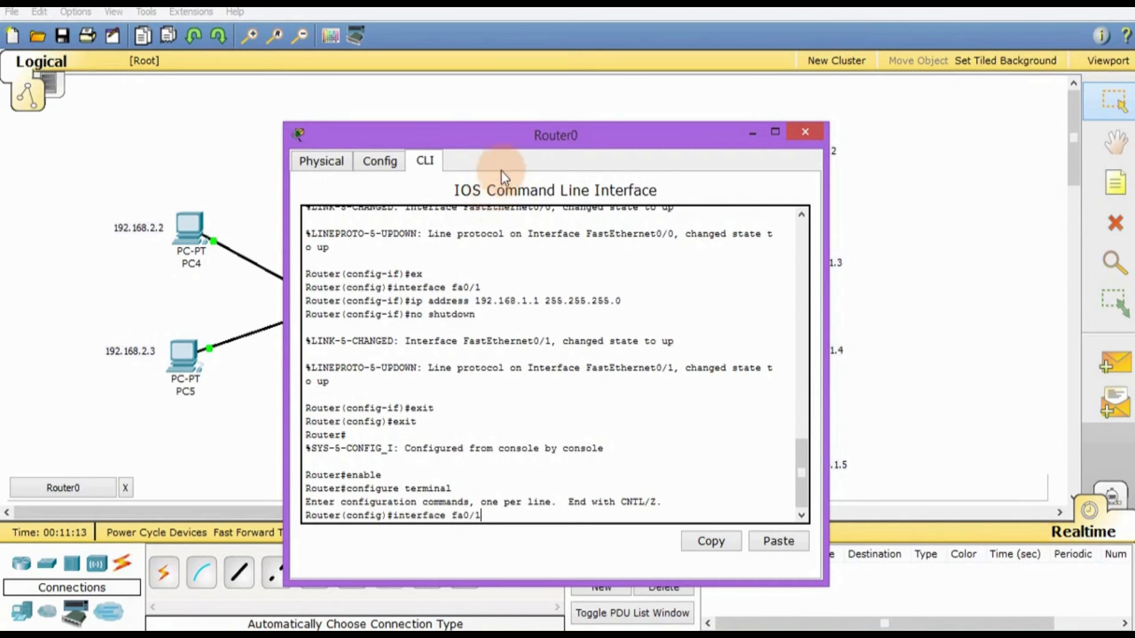
left_click_drag(514, 141, 807, 148)
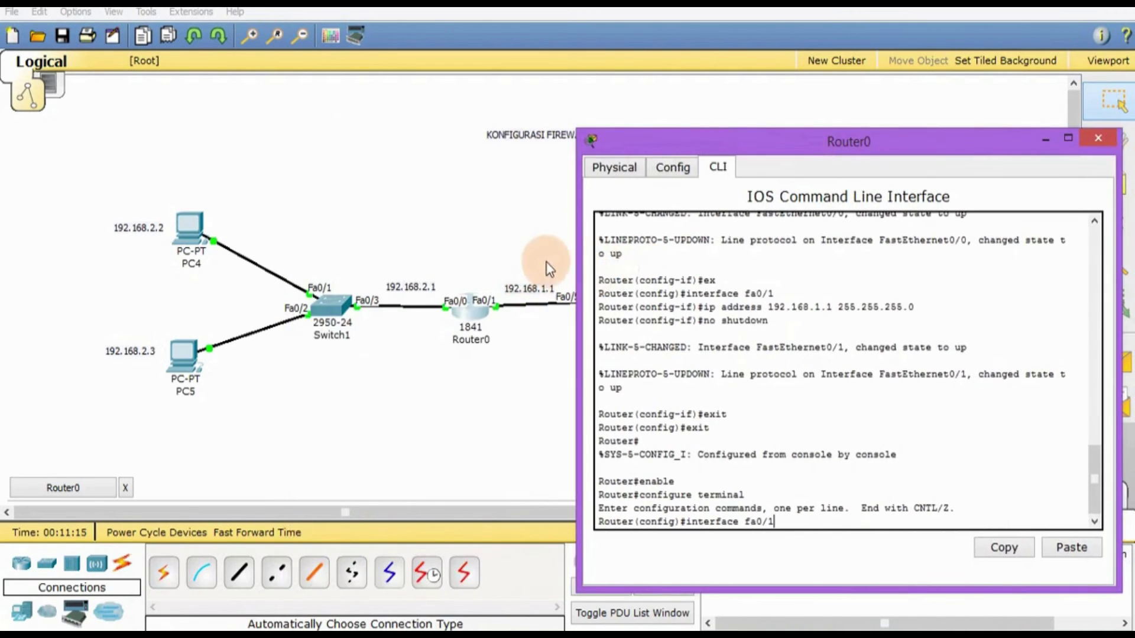
left_click_drag(729, 143, 653, 124)
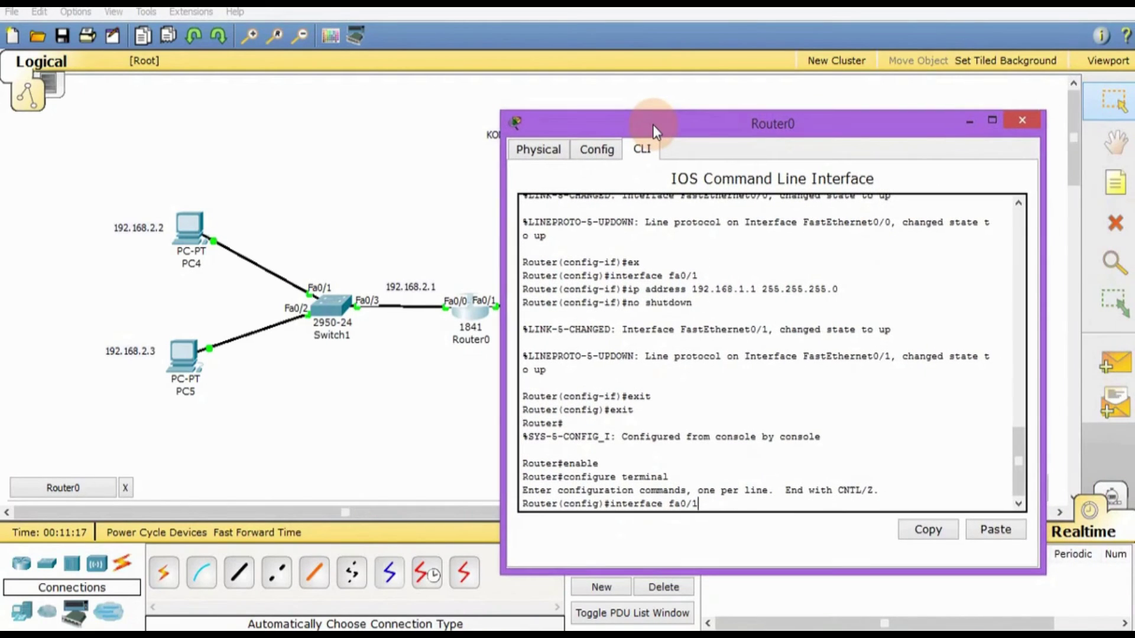
key("Return")
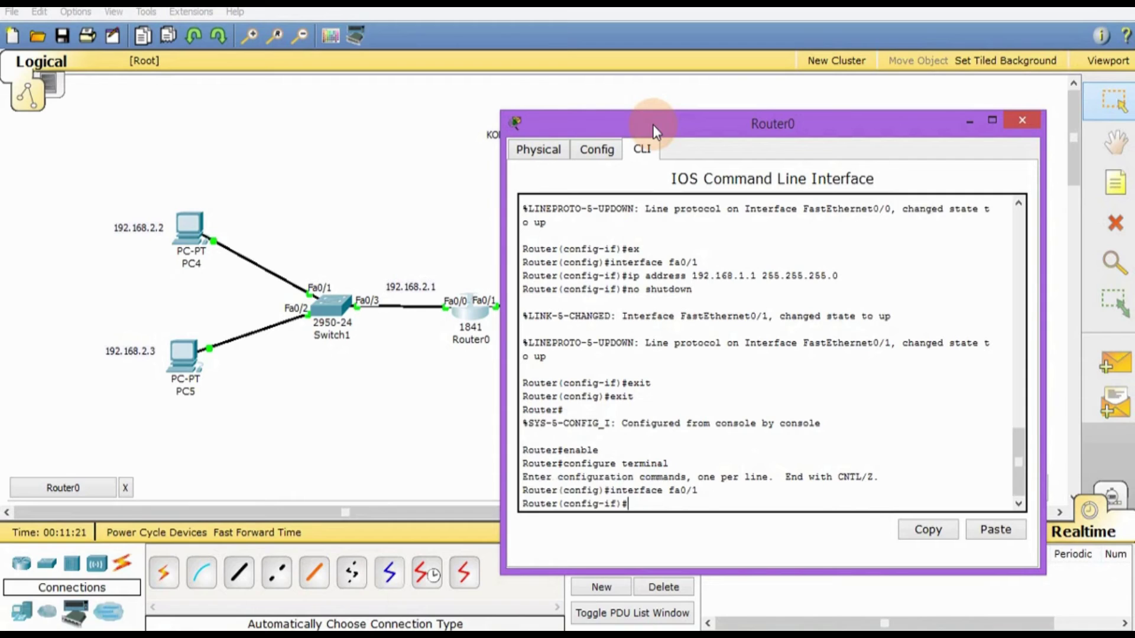
type("ip access-group 1 in")
key("Return")
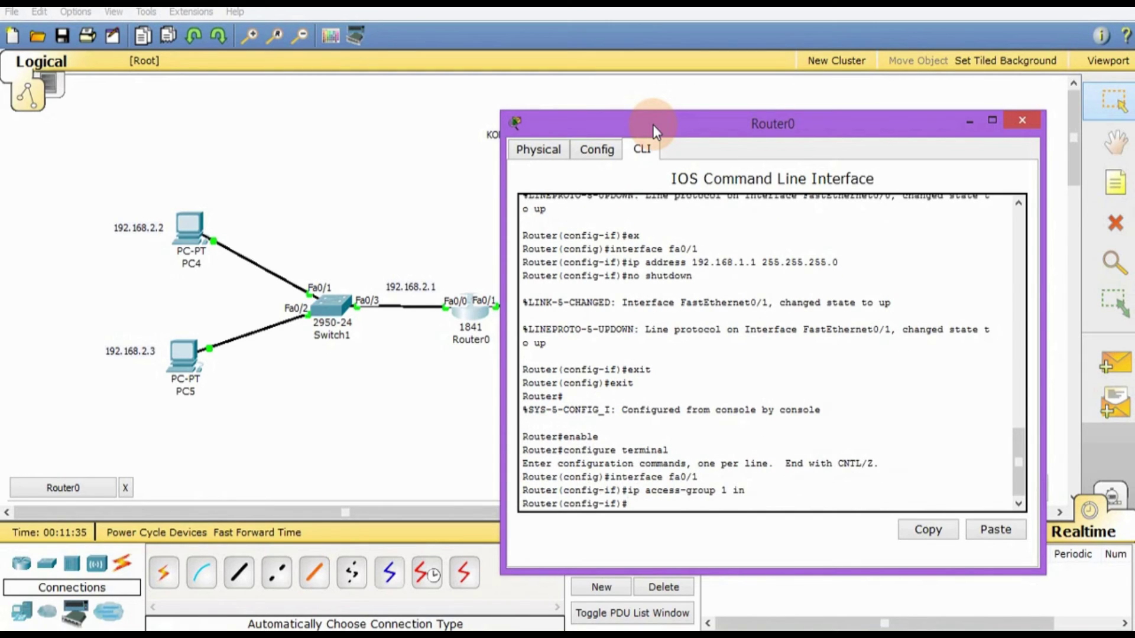
Step: Add a deny rule to access list 1 for 192.168.1.2 with the mask 255.255.255.0
type("access-list 1 deny")
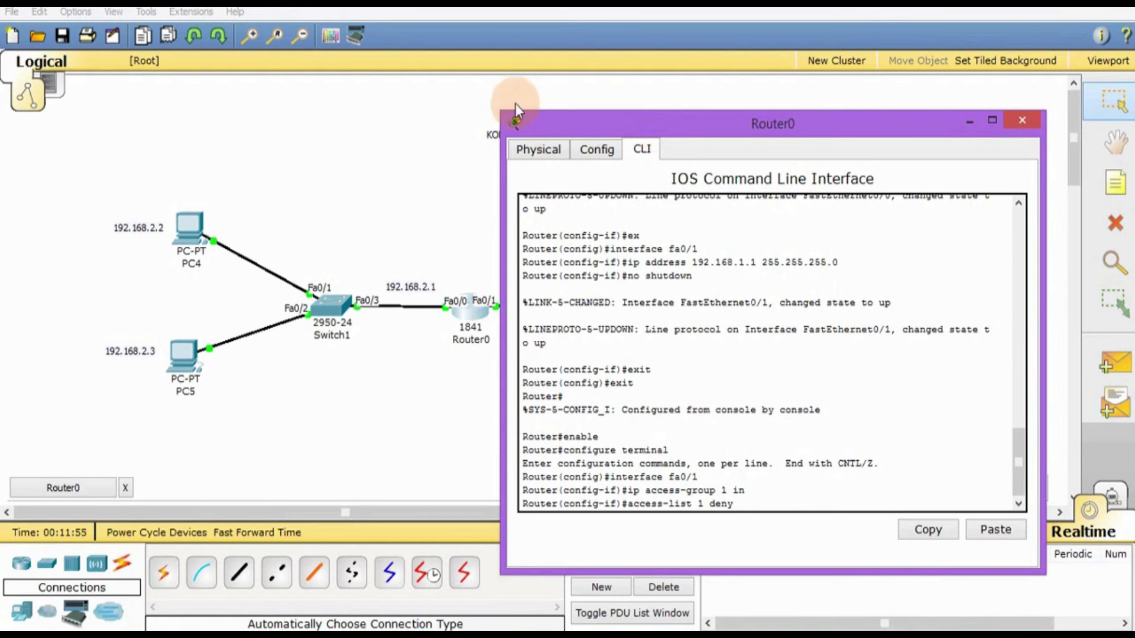
left_click_drag(610, 123, 476, 80)
type("192")
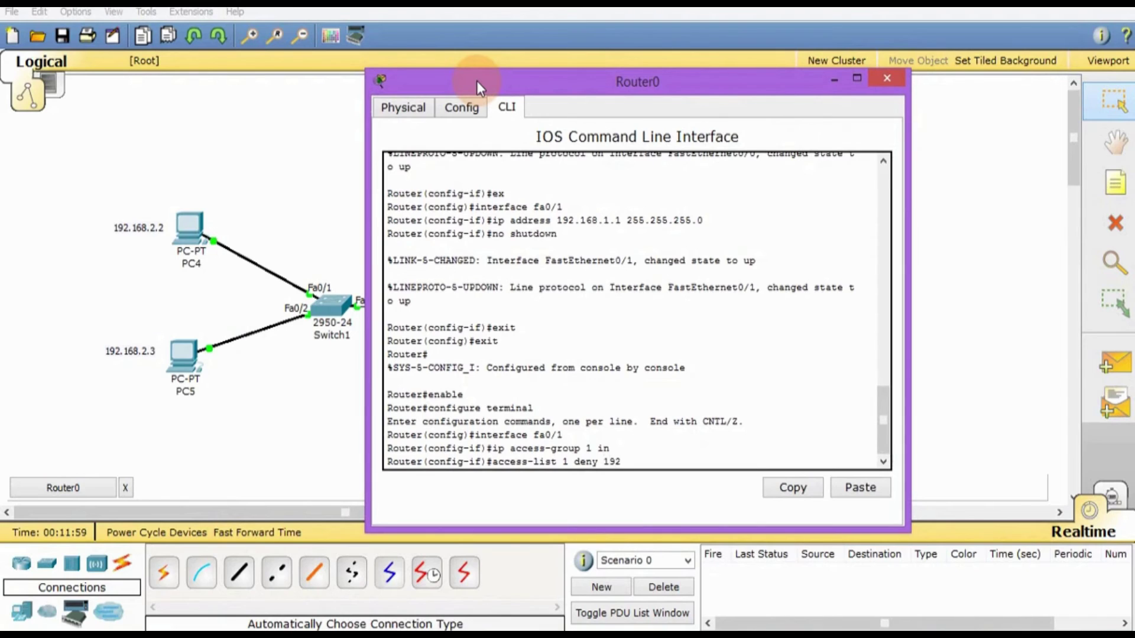
type(".168.")
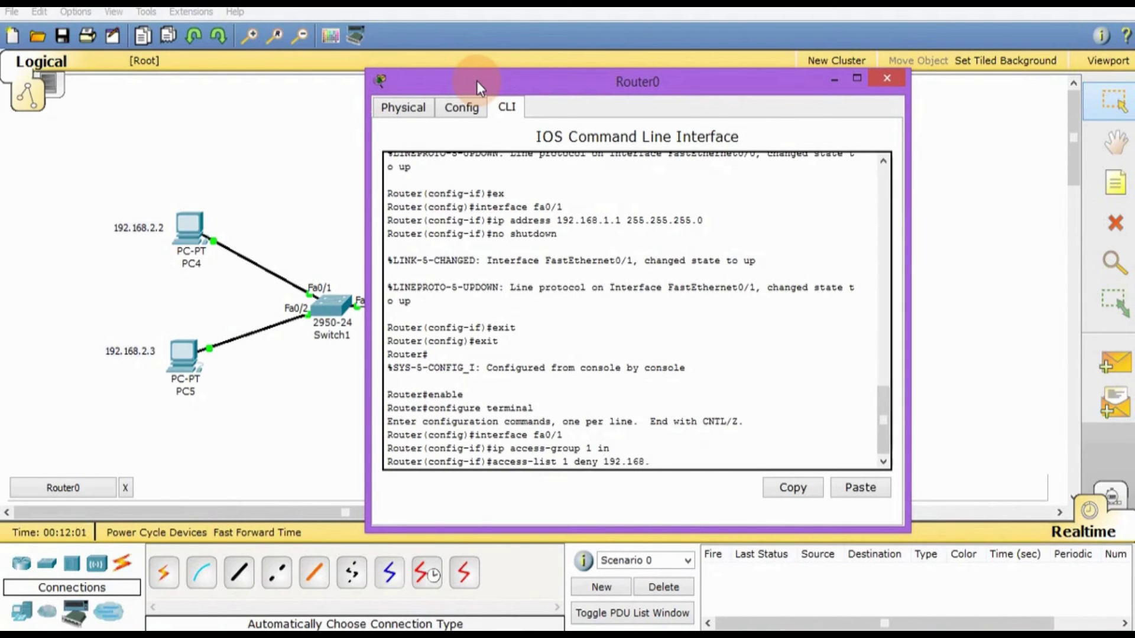
type("1.2 255.255.255.")
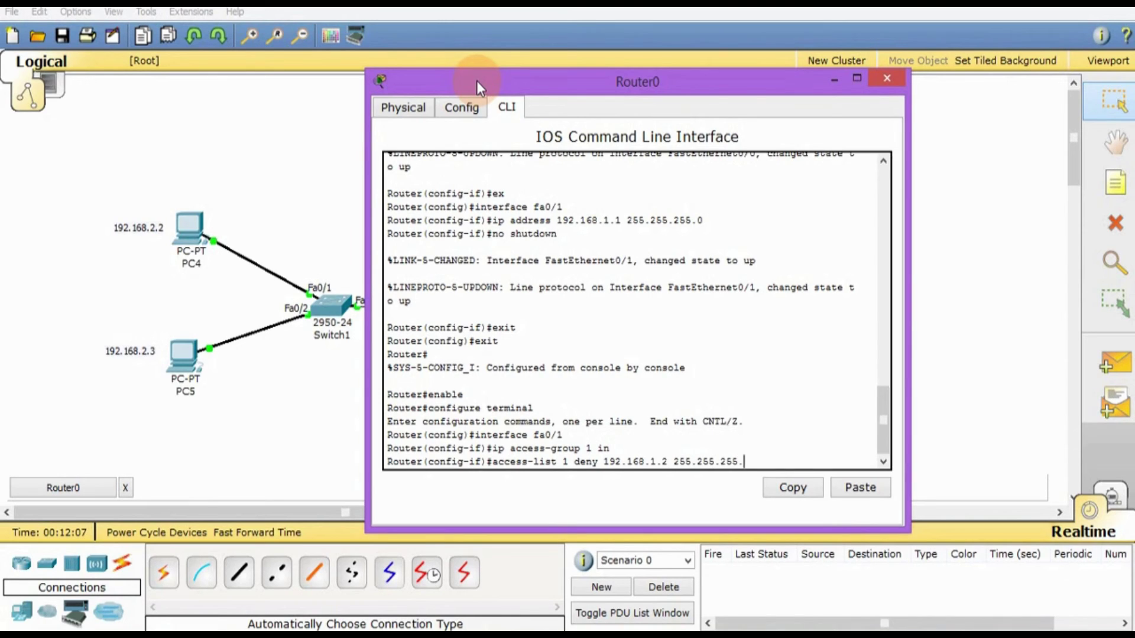
type("0")
key("Return")
Step: Add a rule to access list 1 that permits any other source, using access-list 1 permit any
type("access")
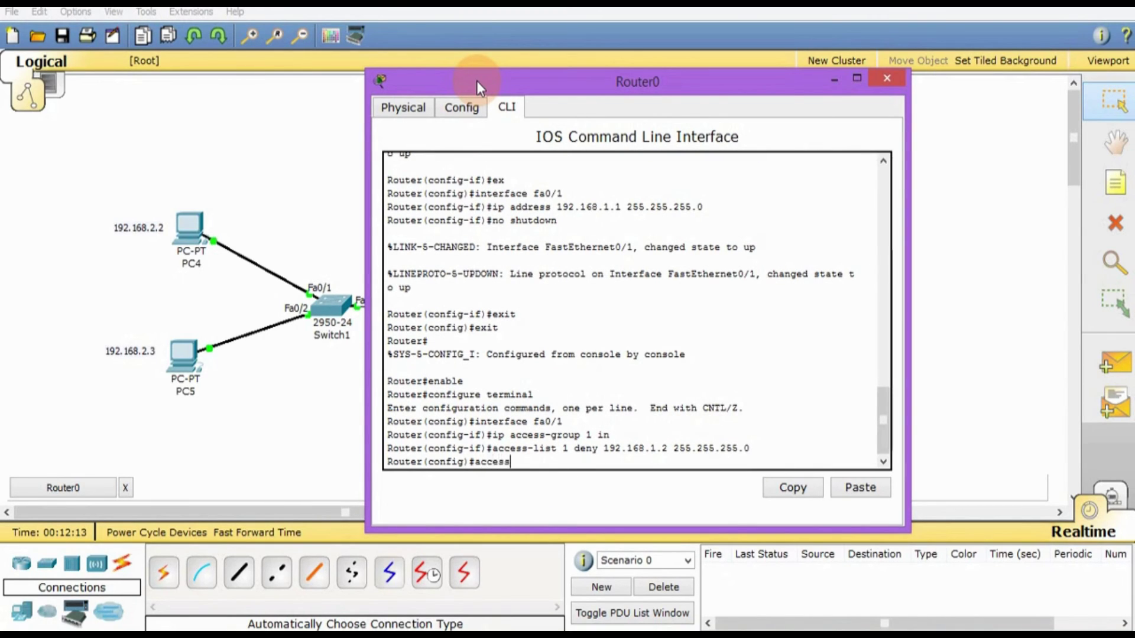
type("-list 1 permit")
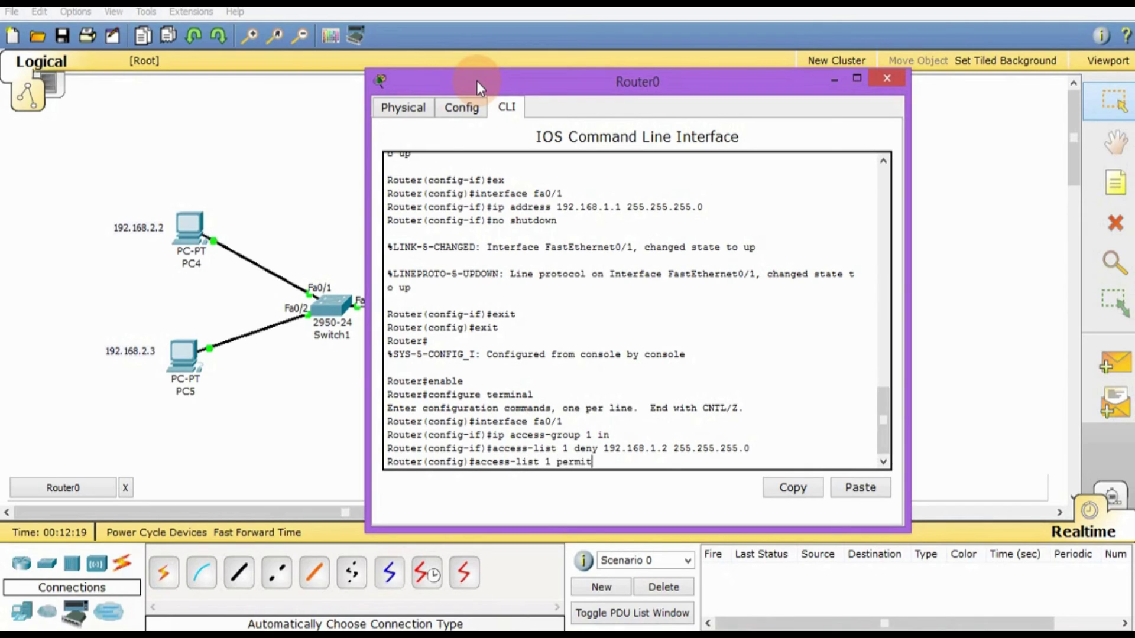
type(" any")
key("Return")
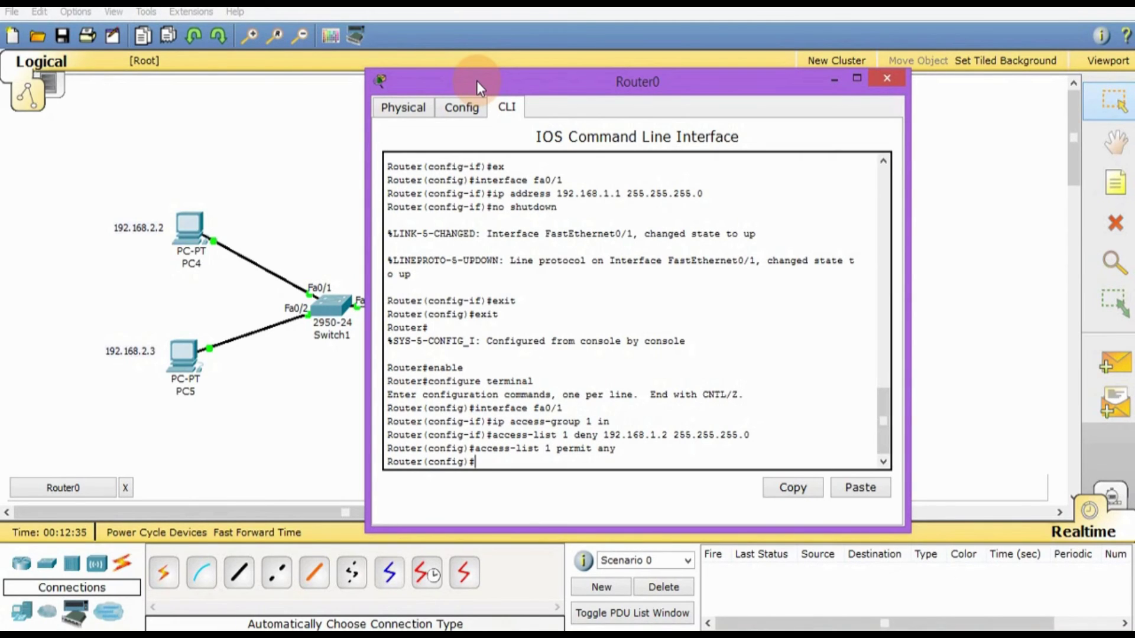
Step: Enter interface fa0/0 and apply access list 1 to its inbound traffic with ip access-group 1 in
left_click_drag(476, 81, 658, 89)
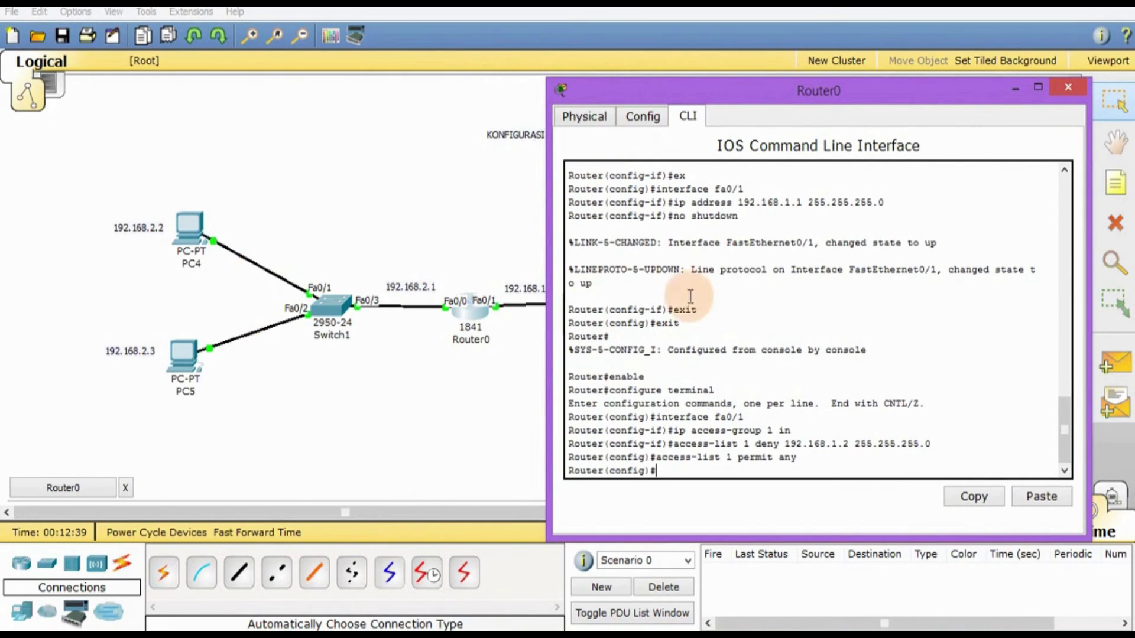
type("interfa")
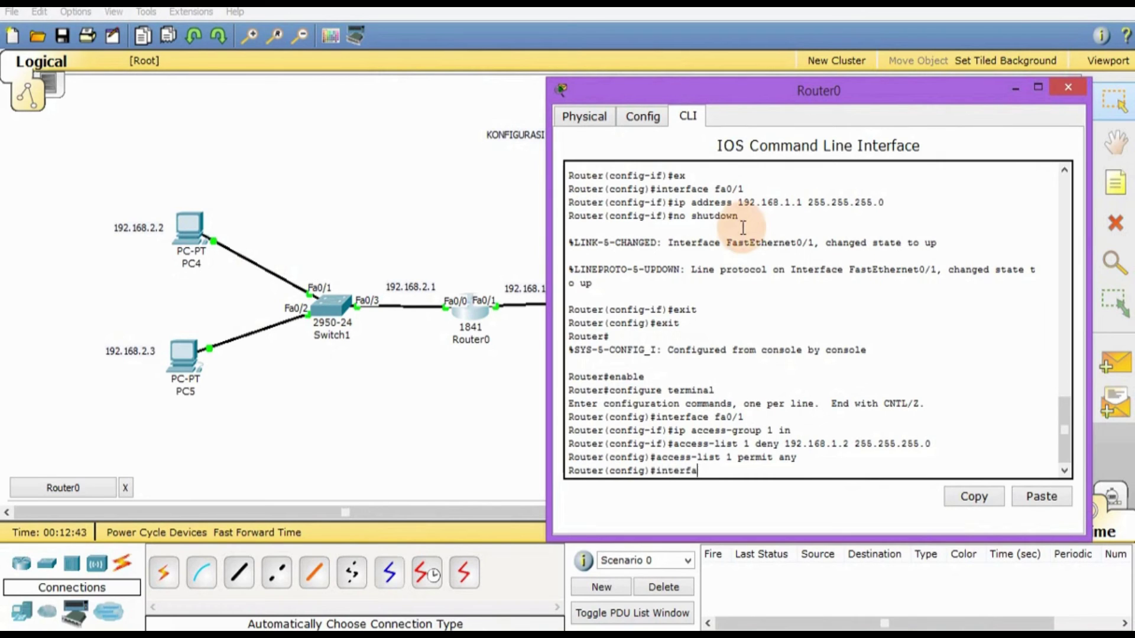
type("ce fa0/0")
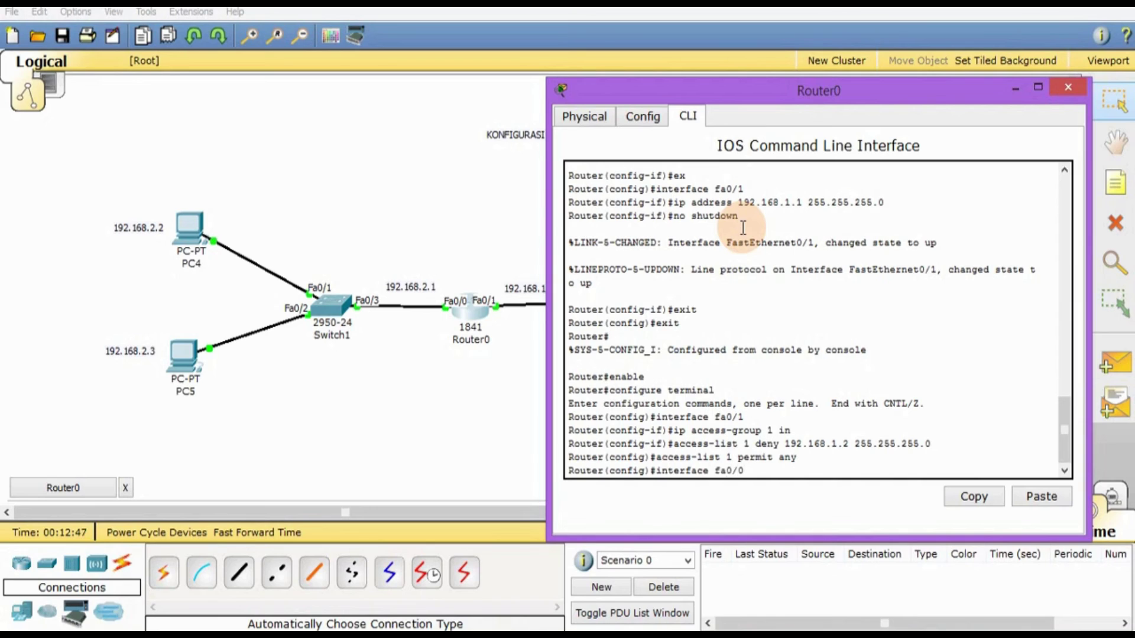
key("Return")
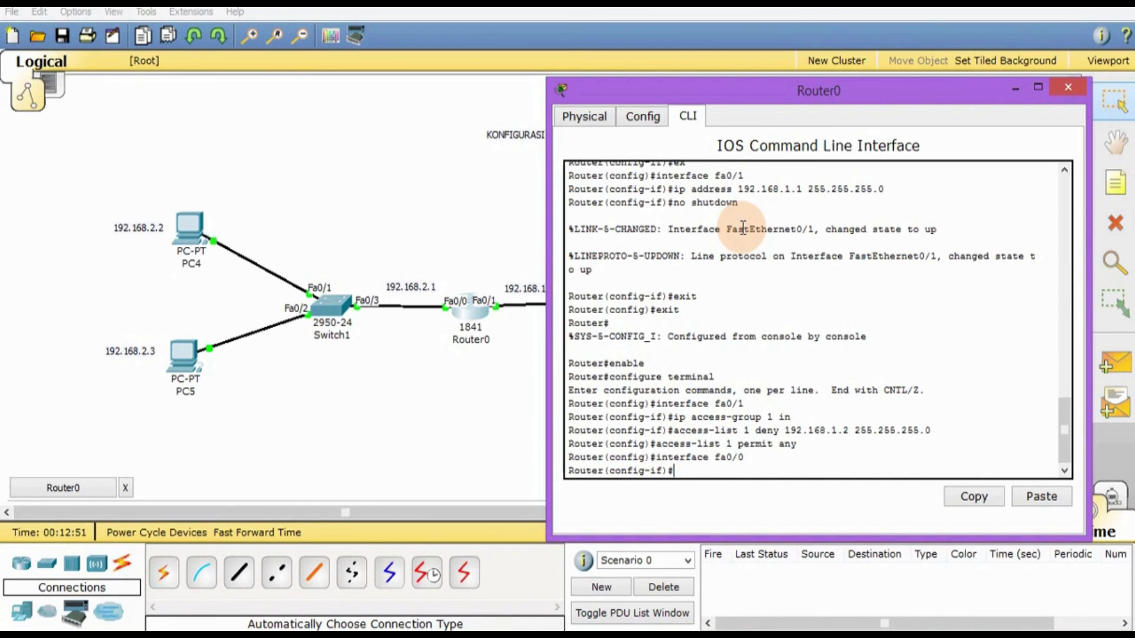
type("ip access-group 1 in")
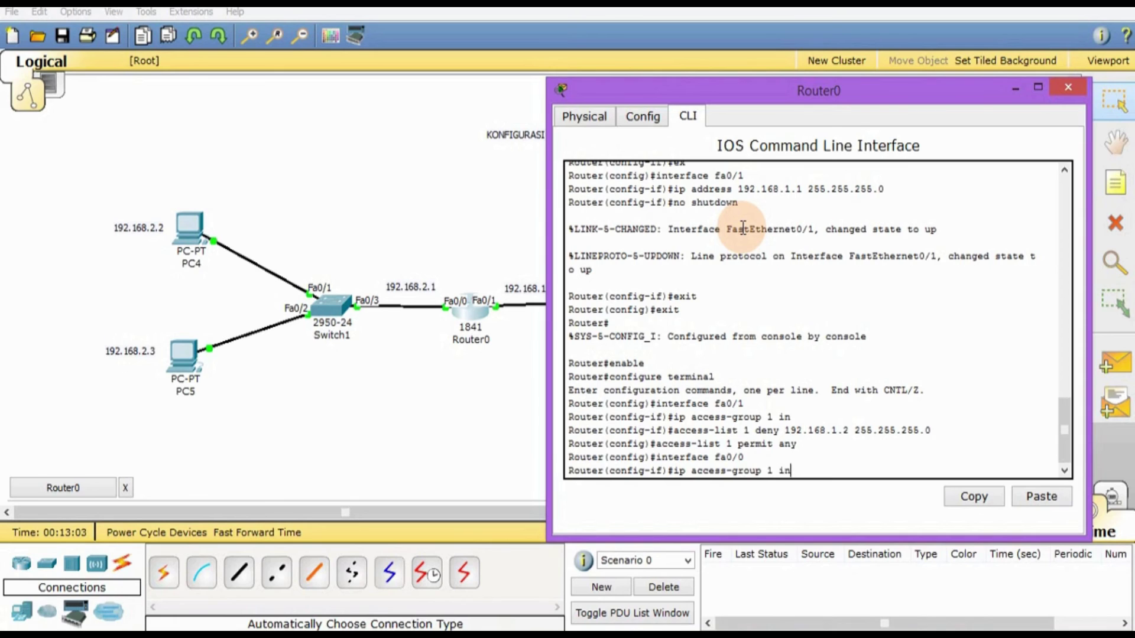
key("Return")
Step: Add a deny rule to access list 1 for 192.168.2.2 with the mask 255.255.255.0
type("access")
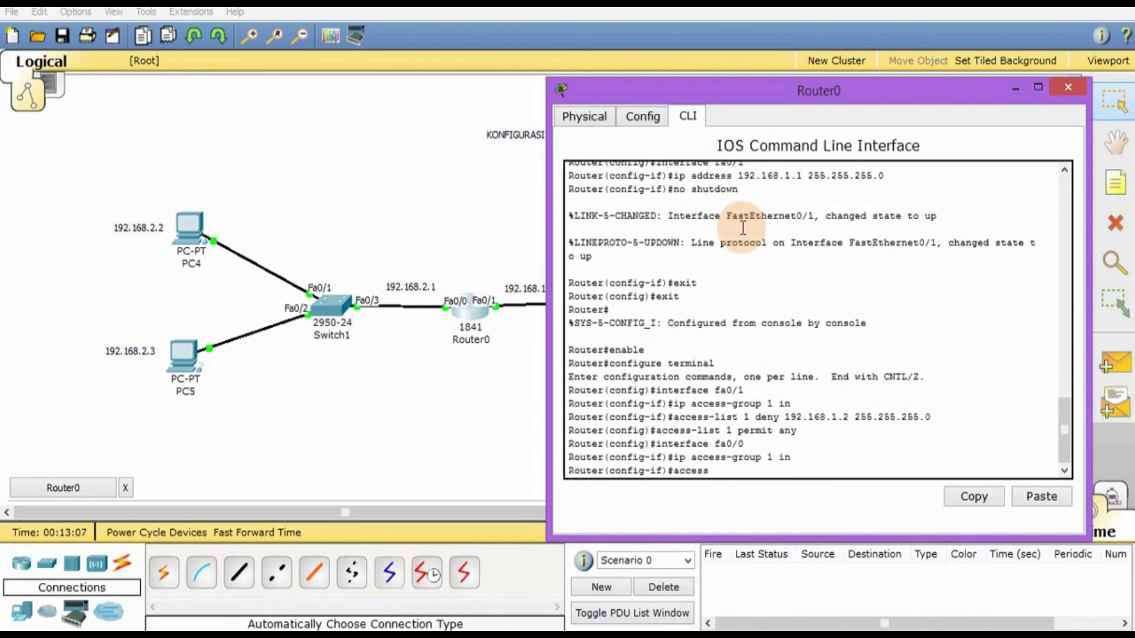
type("-list ")
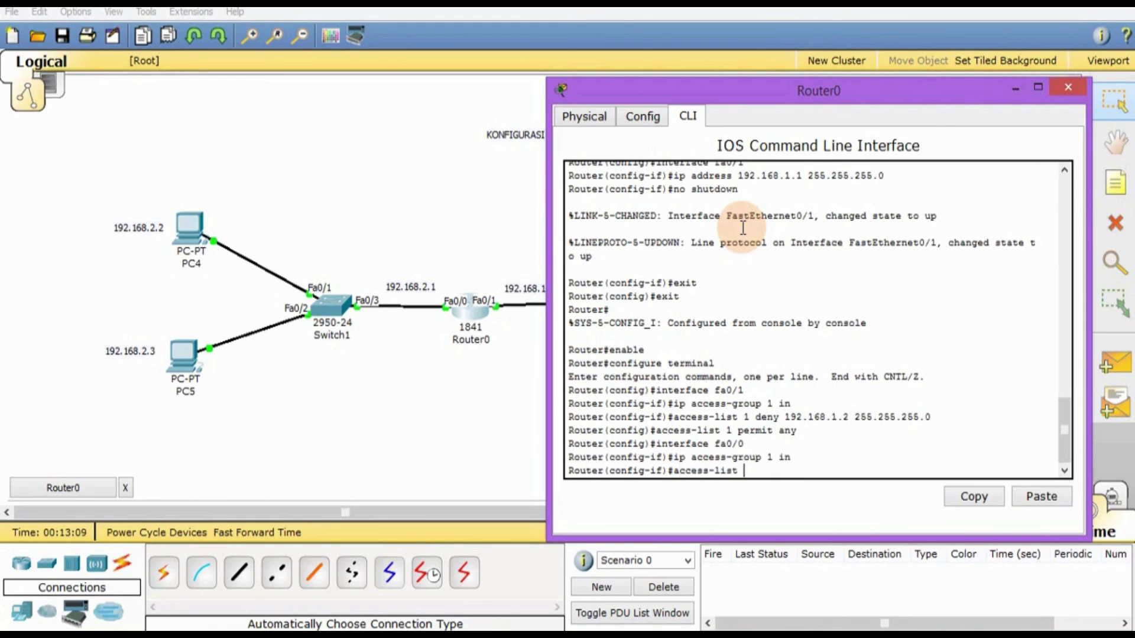
type("1 deny 192.")
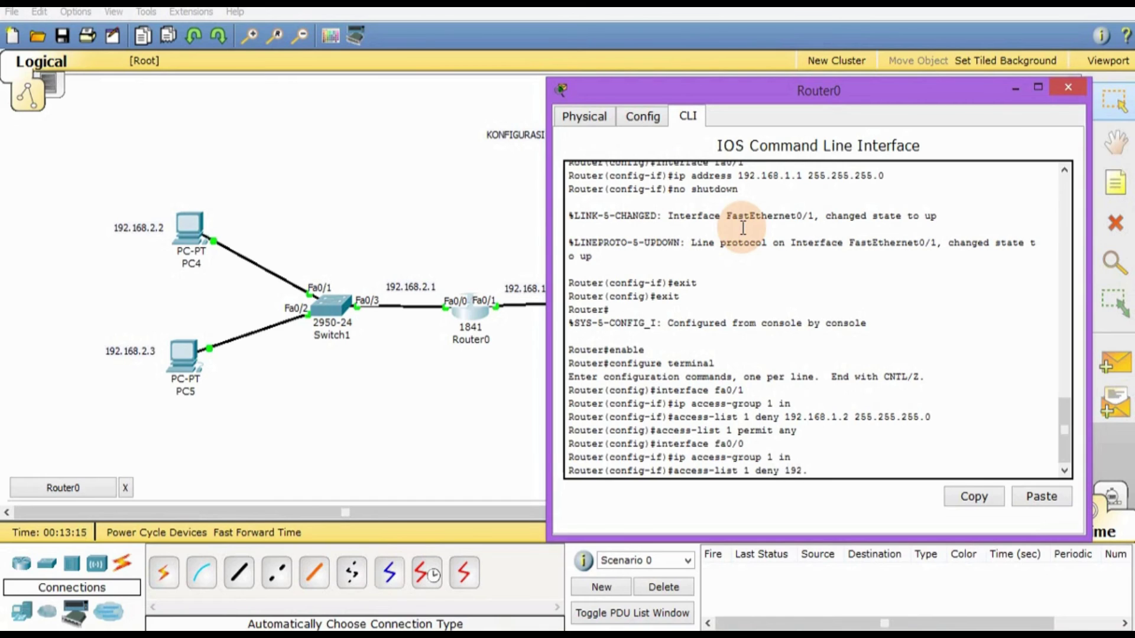
type("168")
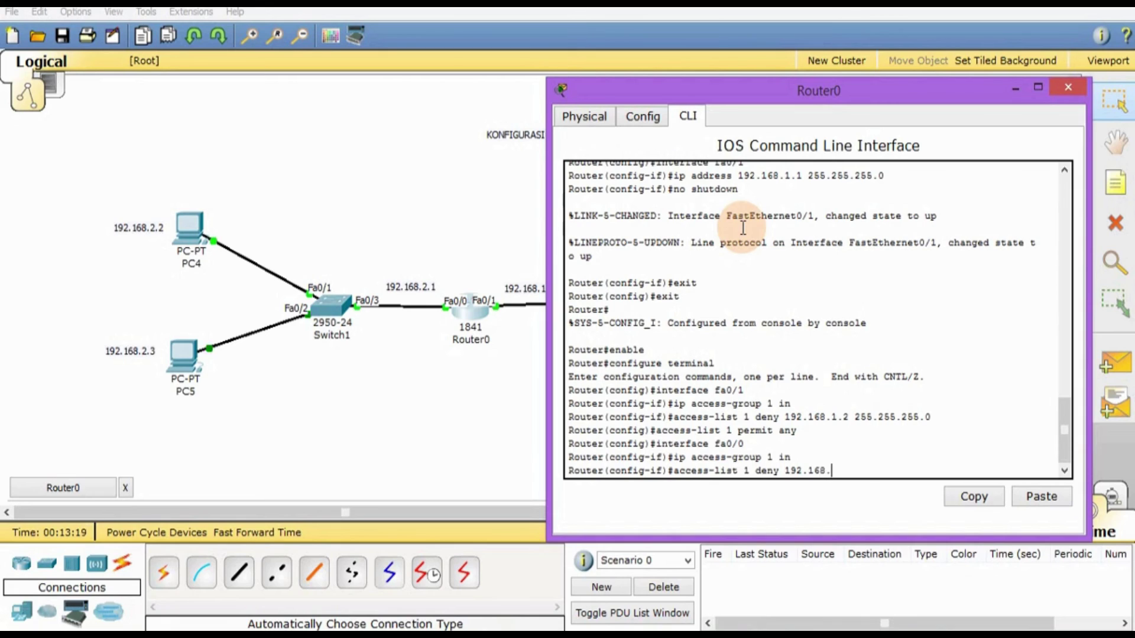
type(".2.2 255")
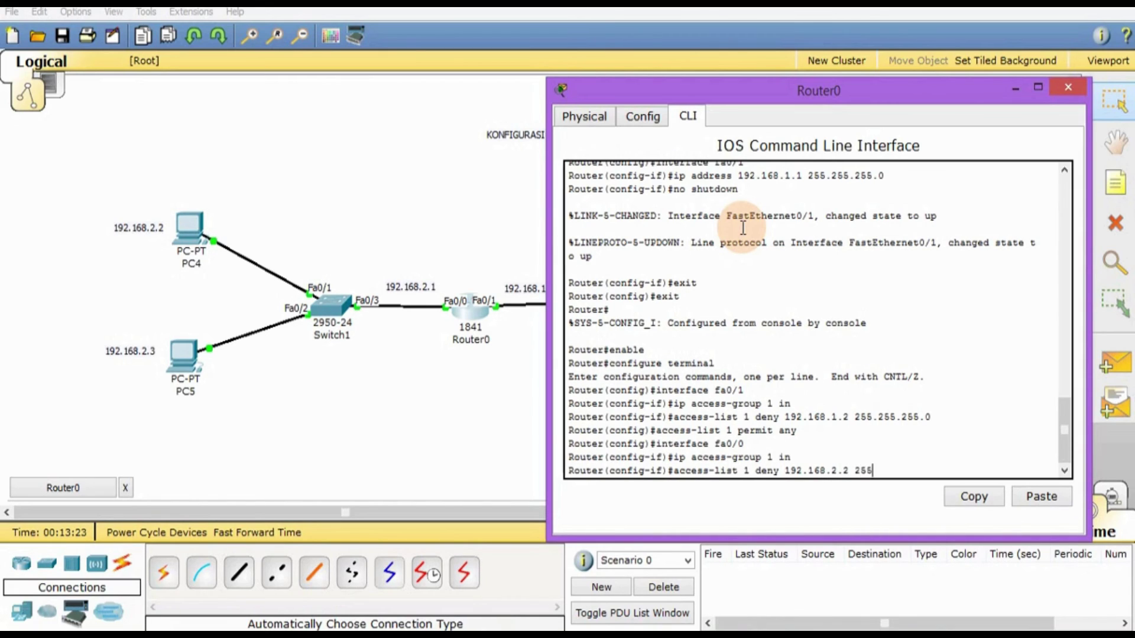
type(".255.255.0")
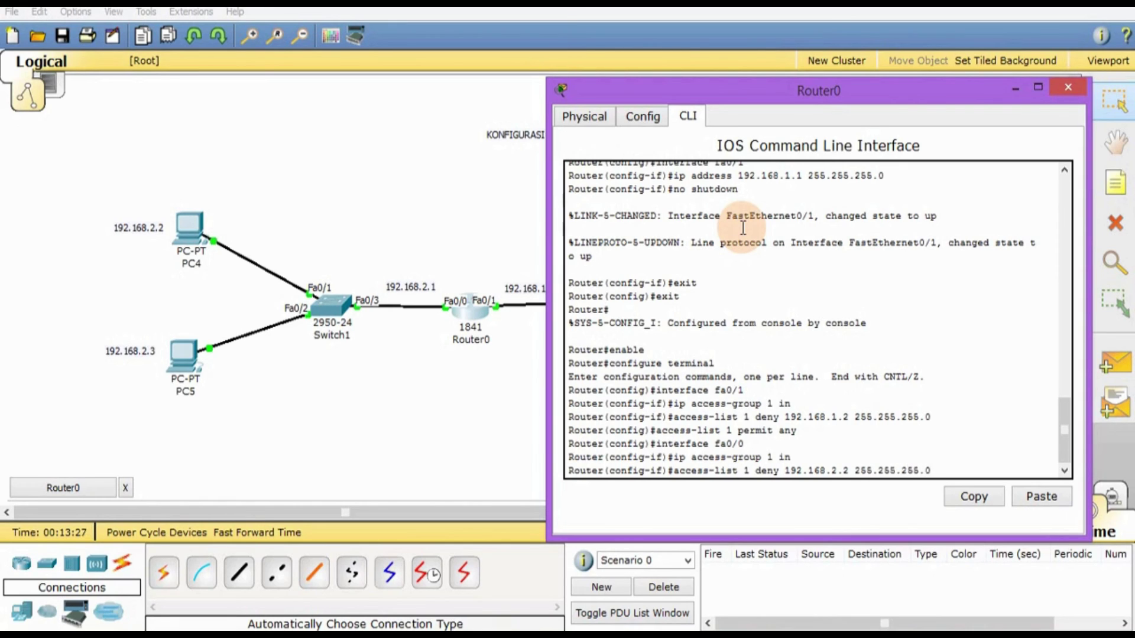
key("Return")
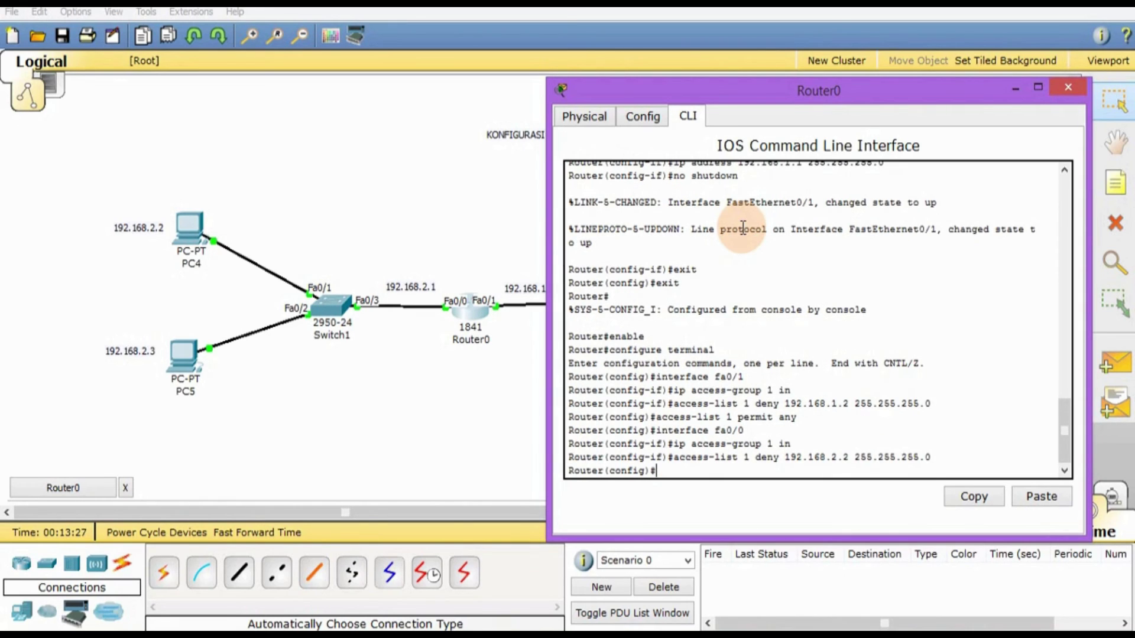
Step: Enter access-lis 1 permit any, exit configuration mode and close Router0's window
type("access-lis 1 permit any")
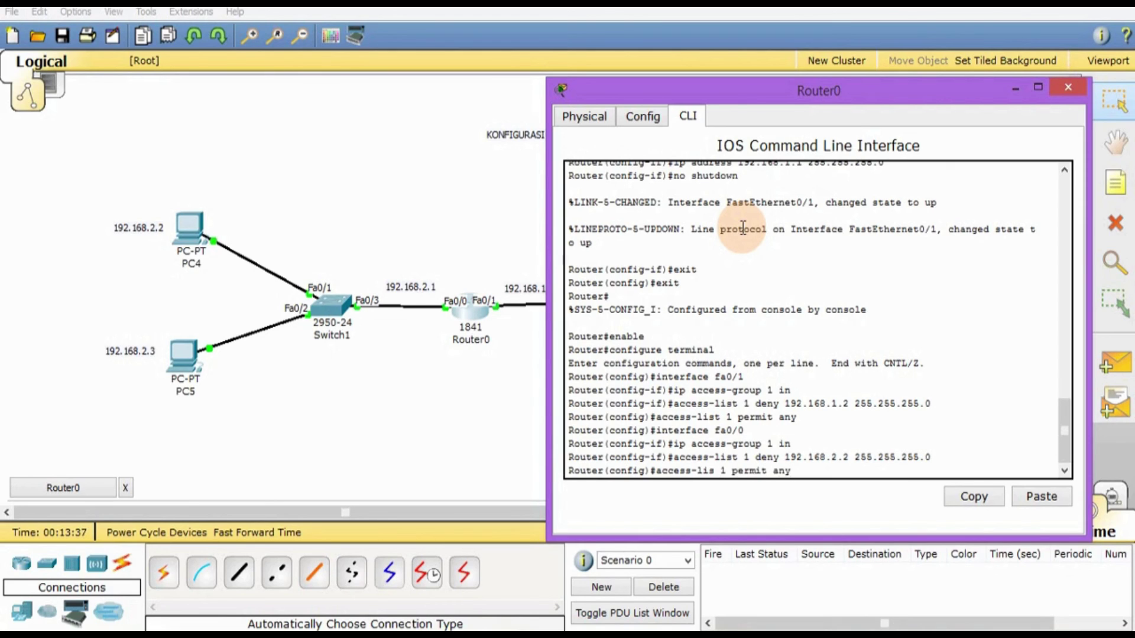
key("Return")
type("exit")
key("Return")
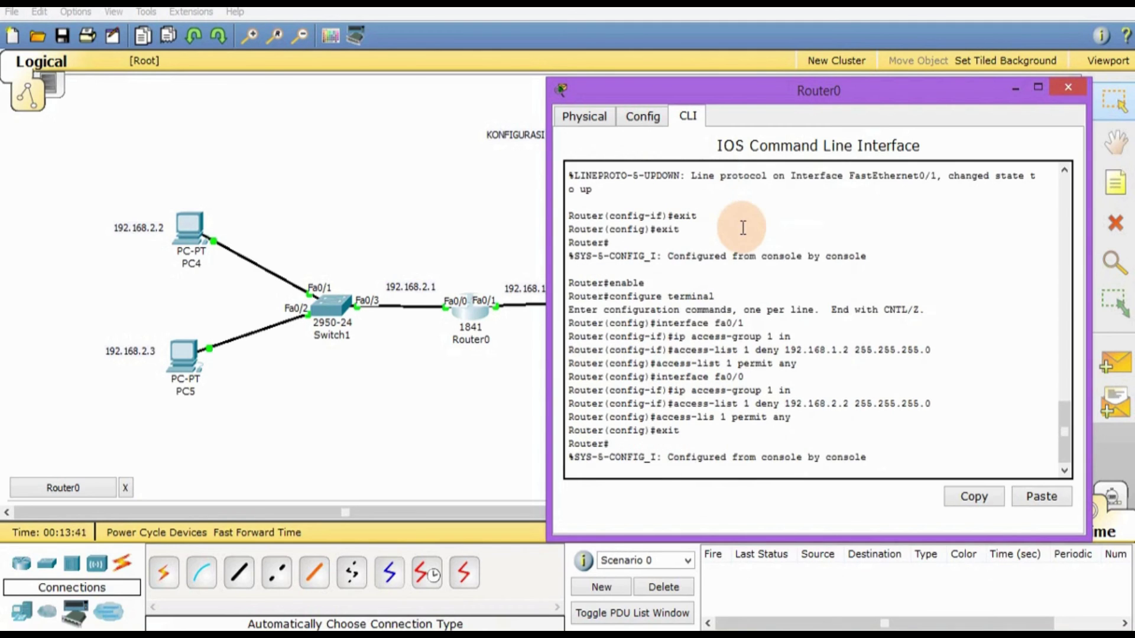
key("Return")
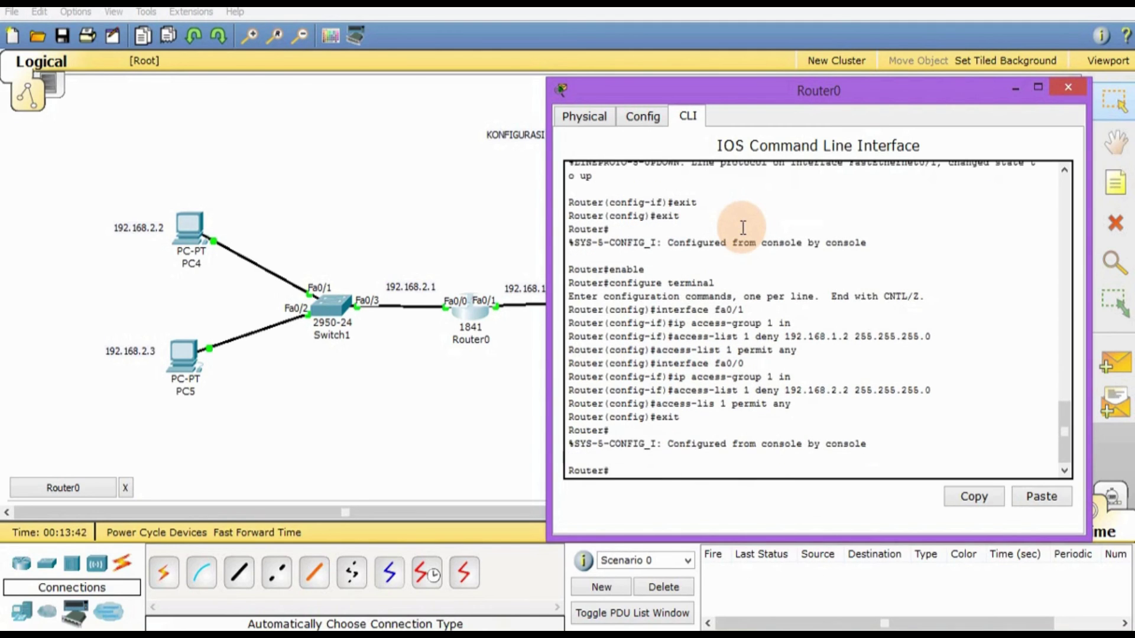
left_click(1068, 87)
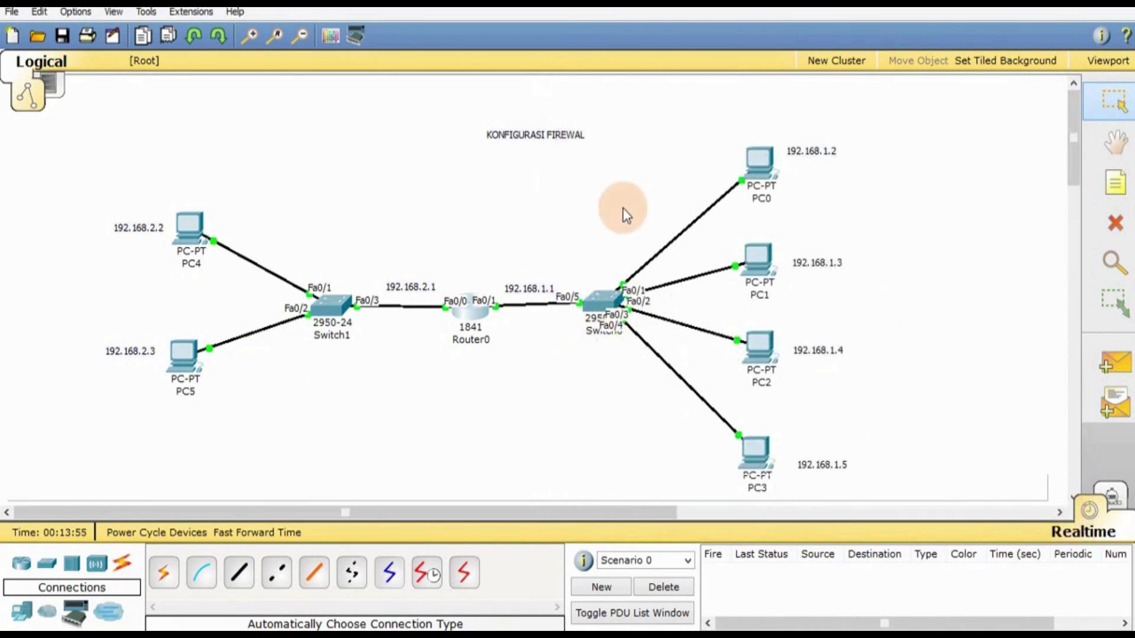
Step: Check the addresses of PC0 and PC4, test PC0 to PC4 with a simple PDU, and delete the scenario's PDU
mouse_move(758, 182)
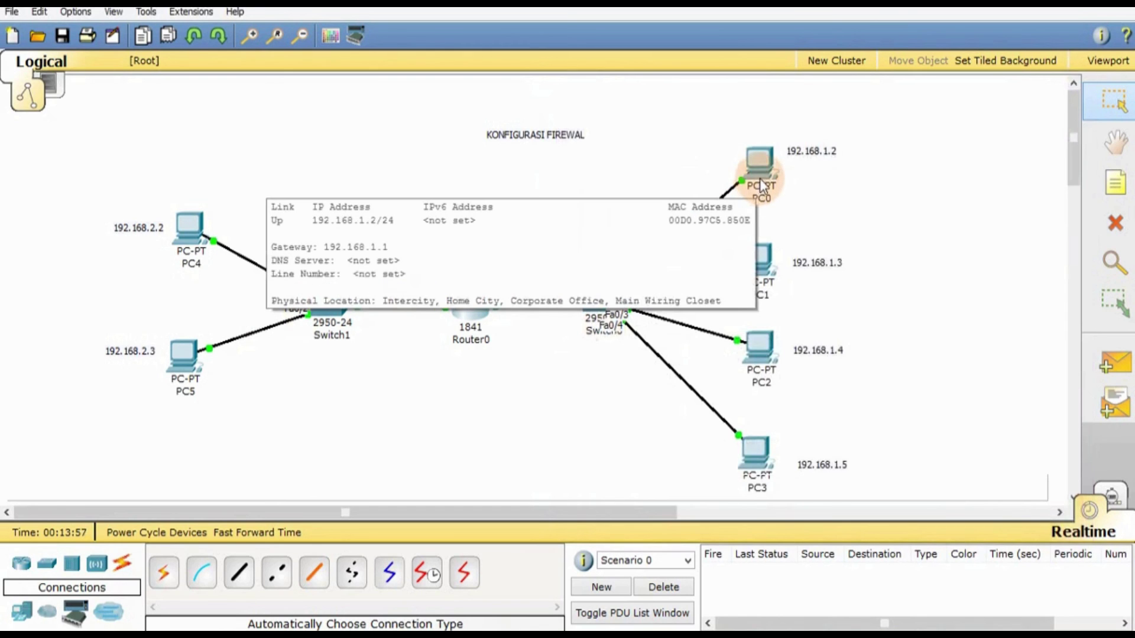
mouse_move(197, 249)
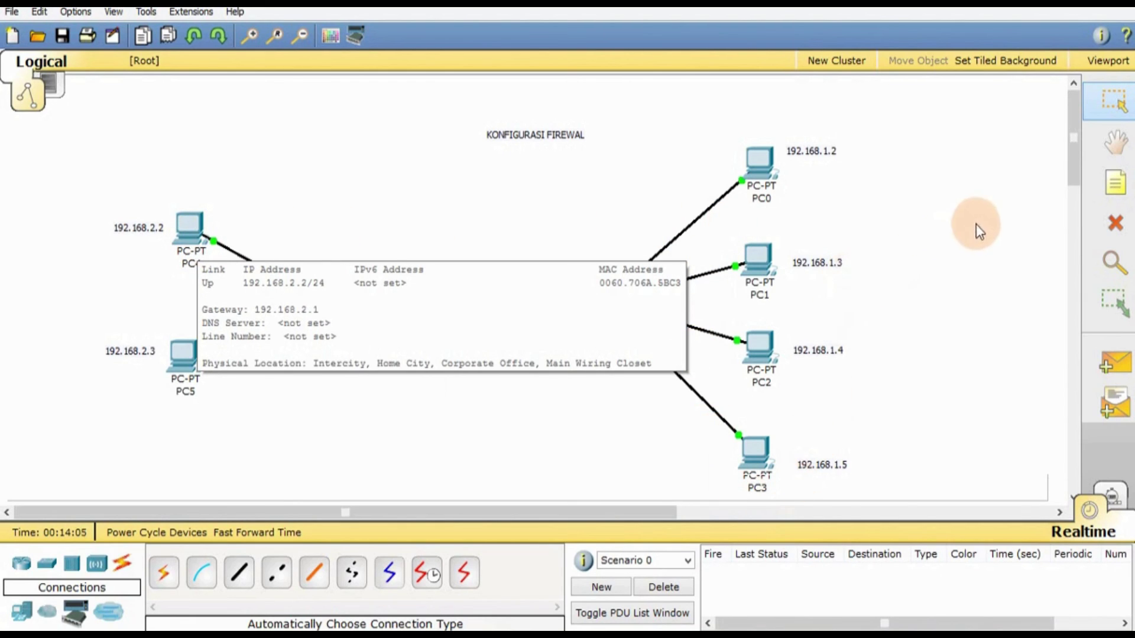
left_click(967, 226)
left_click(1107, 368)
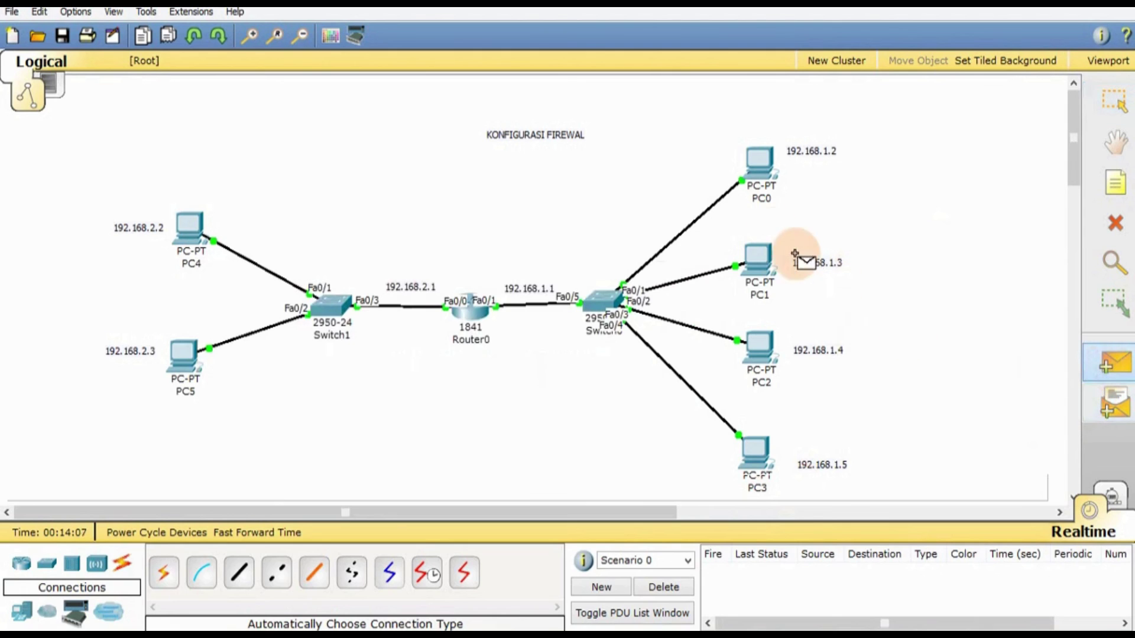
left_click(759, 161)
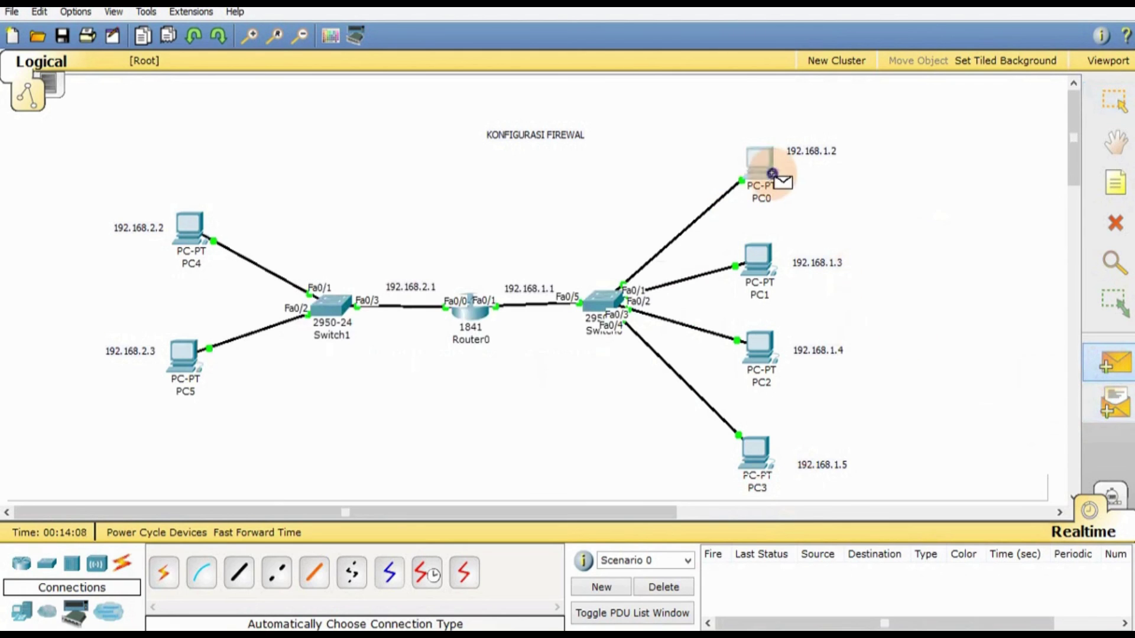
left_click(183, 228)
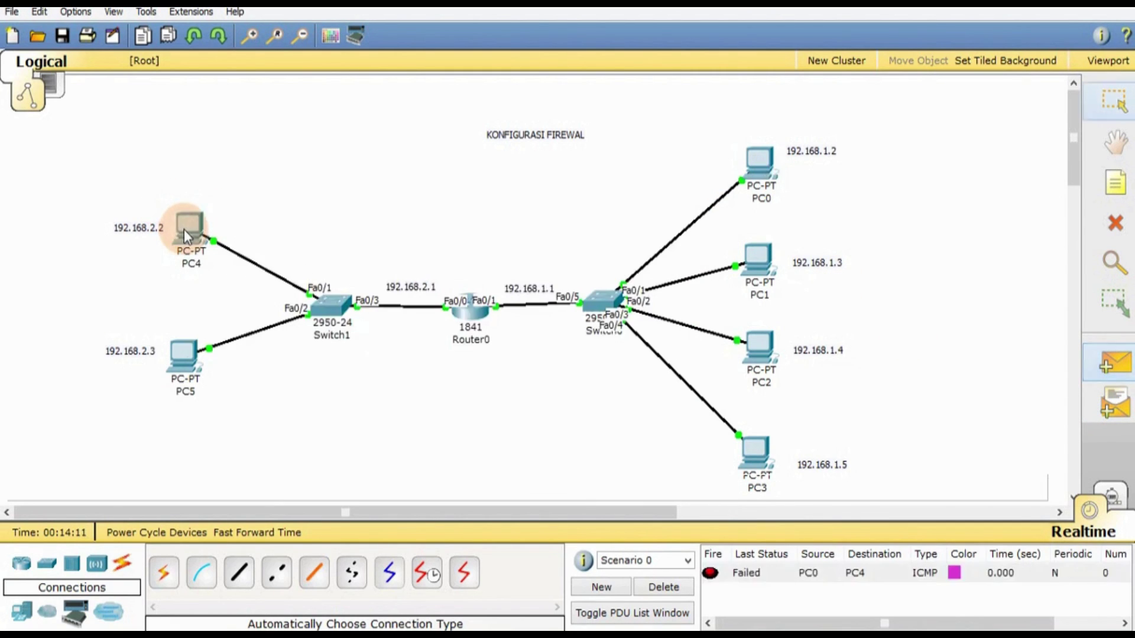
left_click(1056, 257)
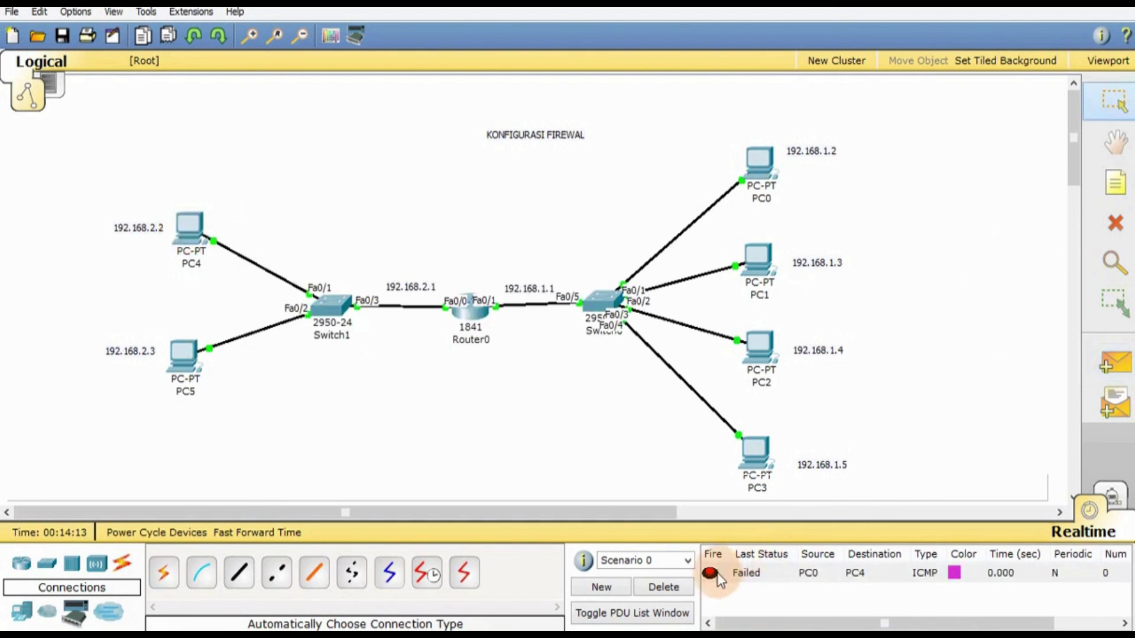
left_click(664, 587)
Step: Test the firewall in the reverse direction with a simple PDU from PC4 to PC0
left_click(1107, 368)
left_click(185, 228)
left_click(762, 166)
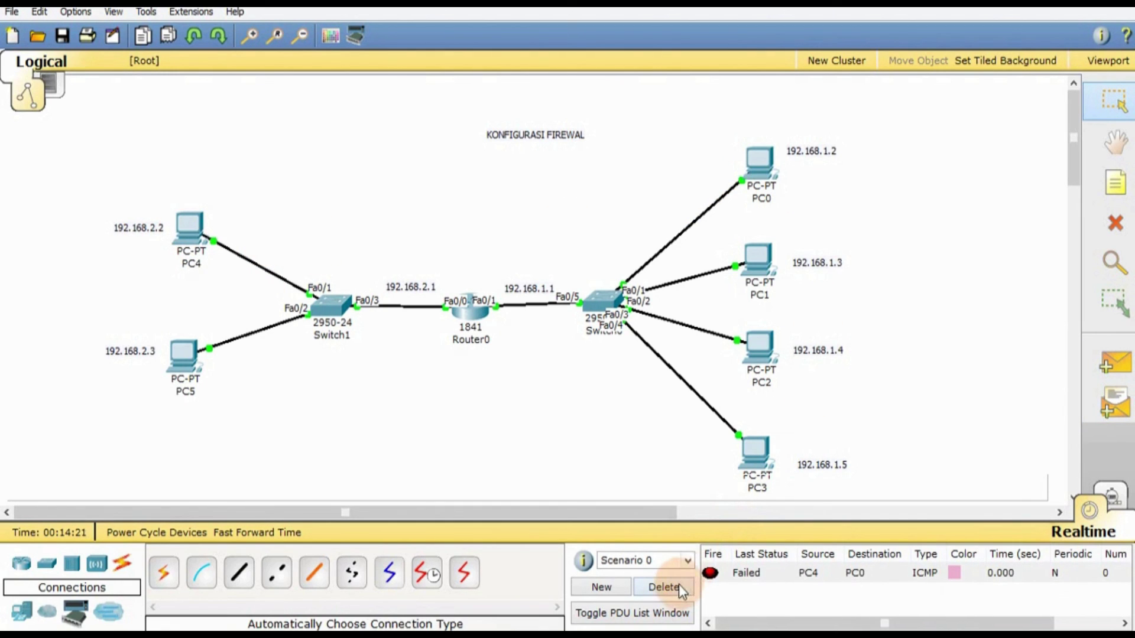
Step: Test the connection from PC1 to PC5 with a simple PDU
left_click(1120, 366)
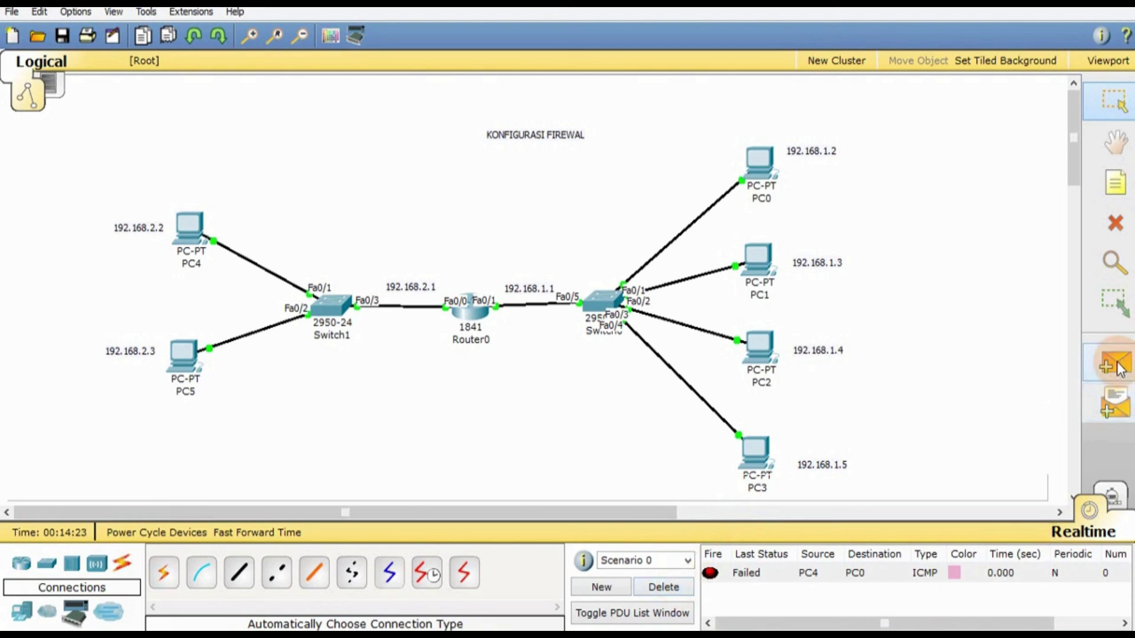
left_click(1119, 366)
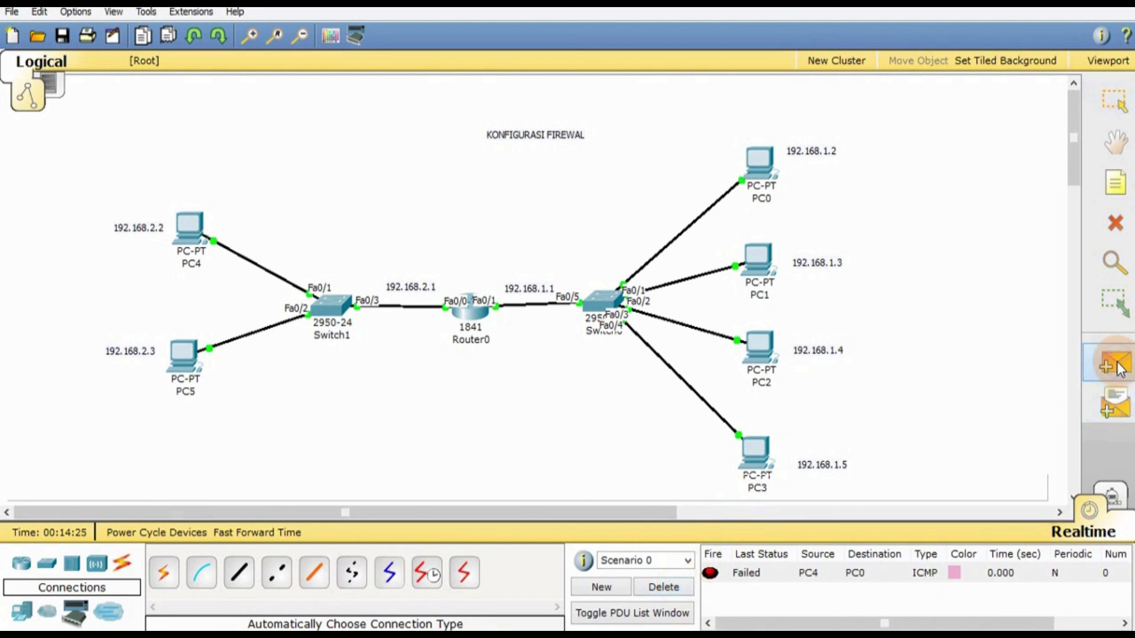
mouse_move(757, 274)
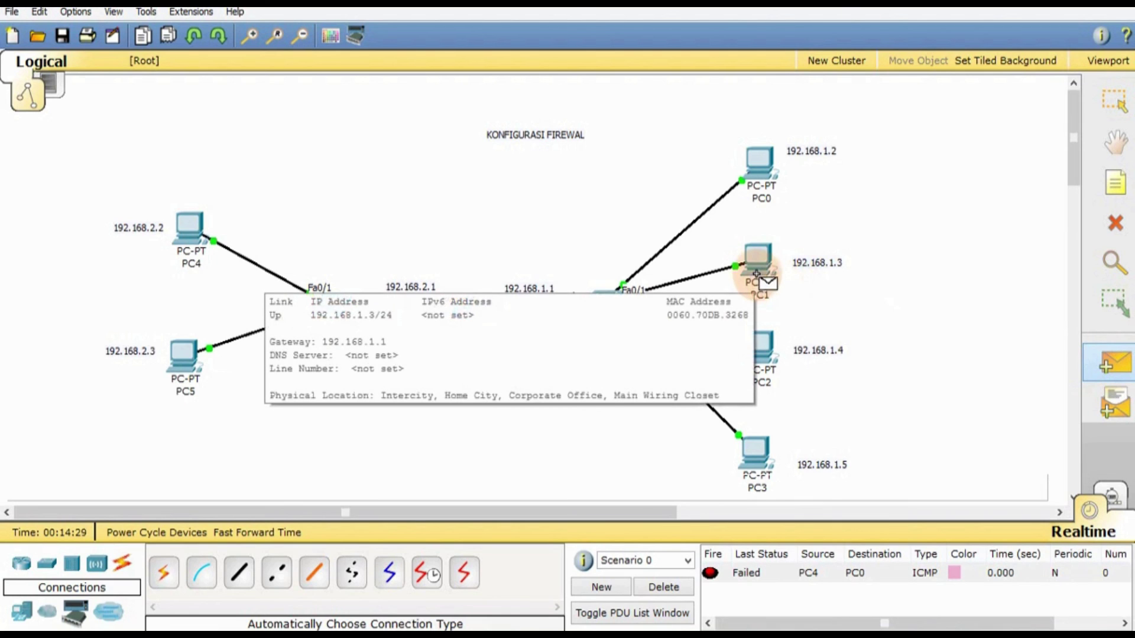
left_click(756, 273)
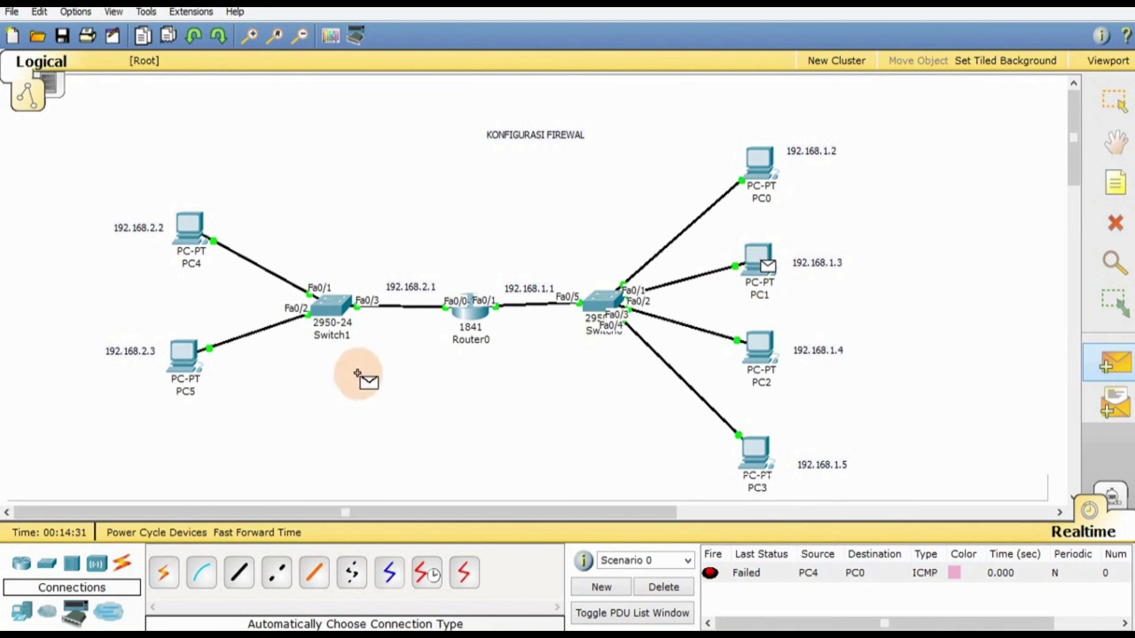
left_click(188, 373)
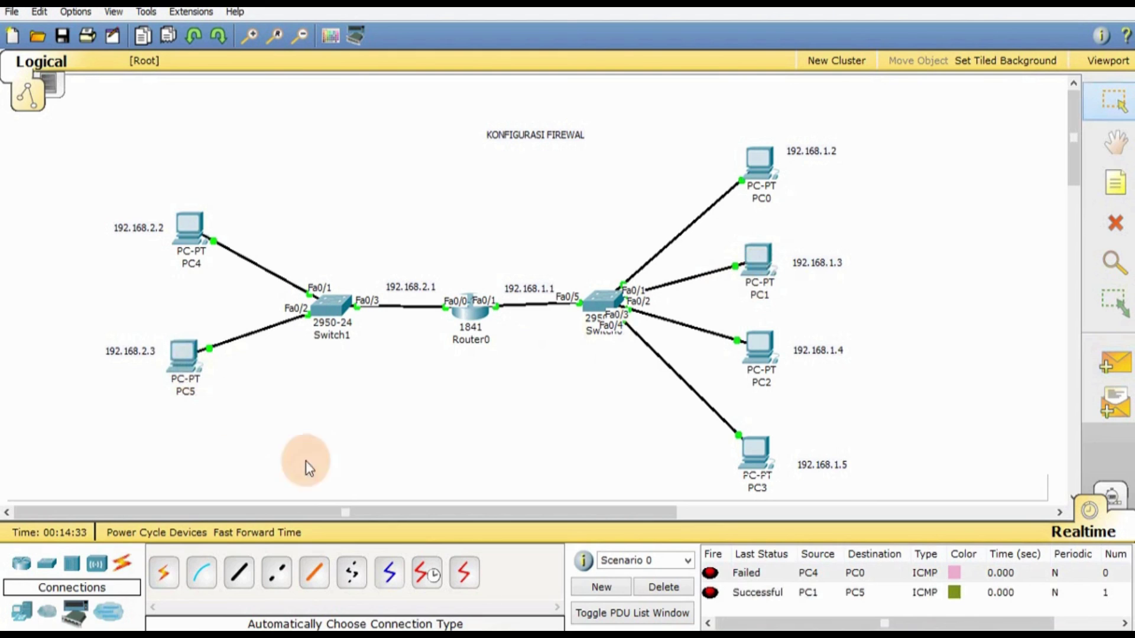
Step: Test PC2 to PC5 and PC3 to PC5 with simple PDUs, and delete all of the scenario's PDUs
left_click(1116, 363)
left_click(761, 366)
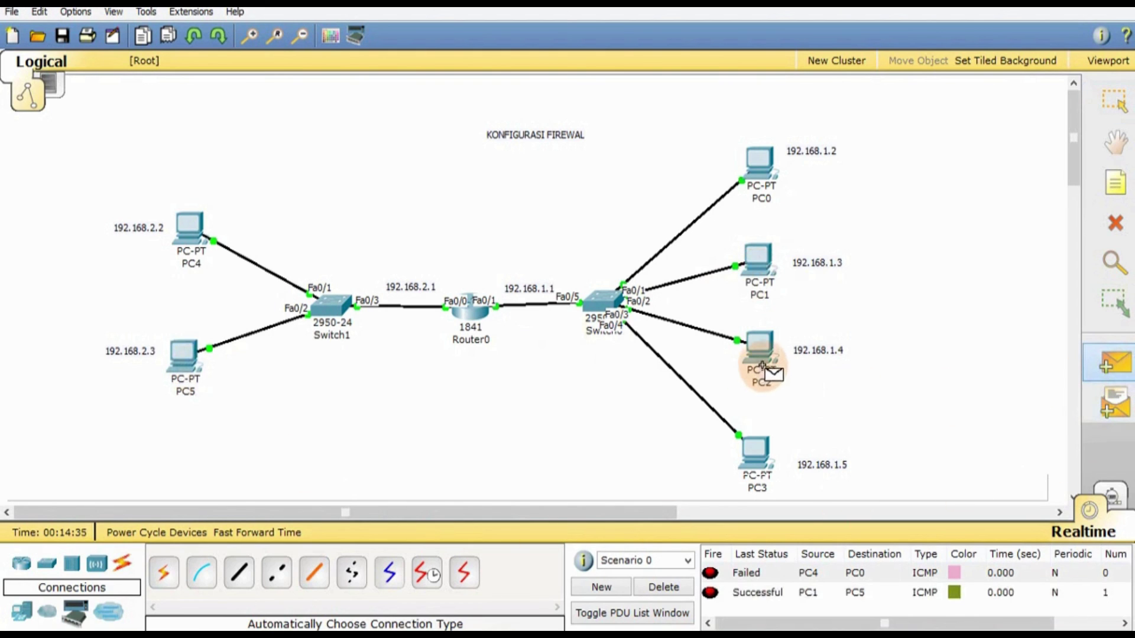
left_click(186, 362)
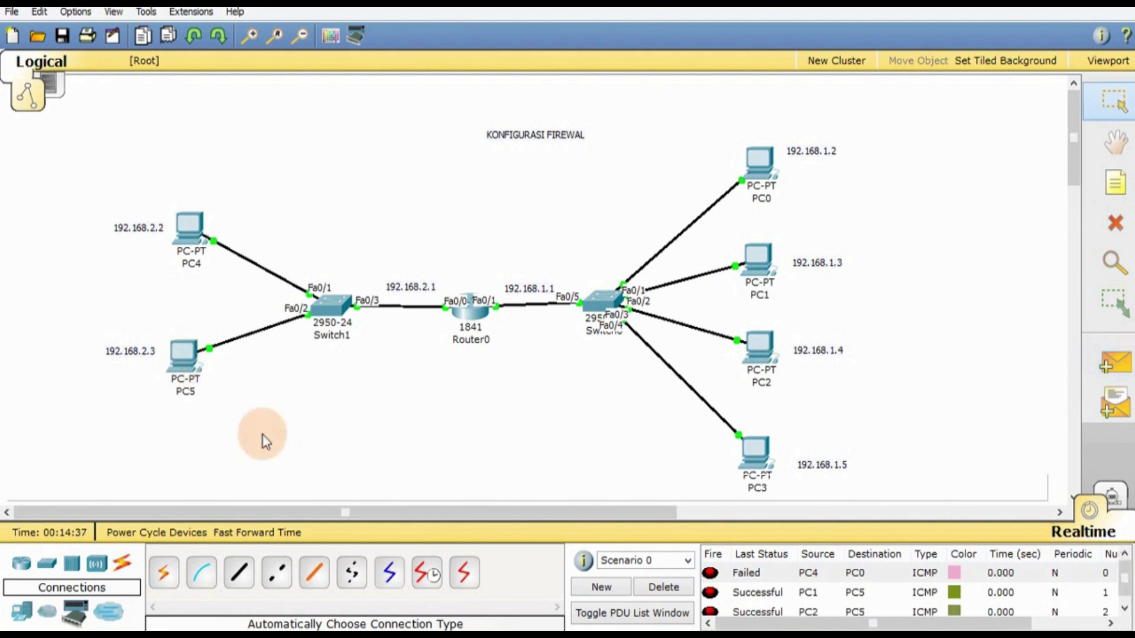
left_click(1111, 372)
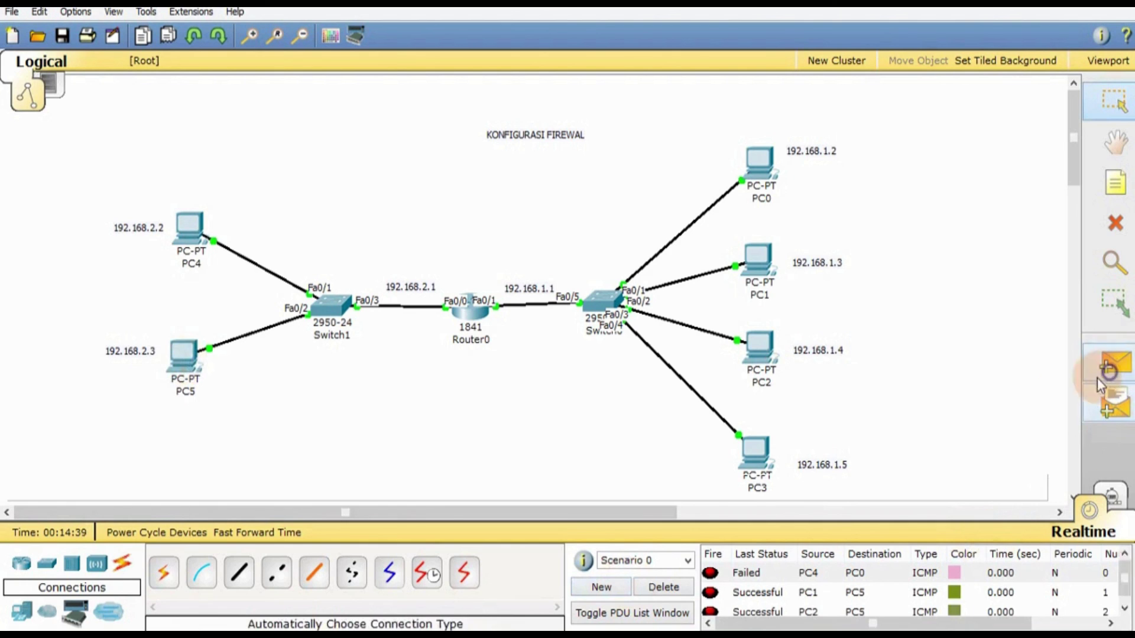
left_click(755, 457)
left_click(190, 366)
left_click(938, 598)
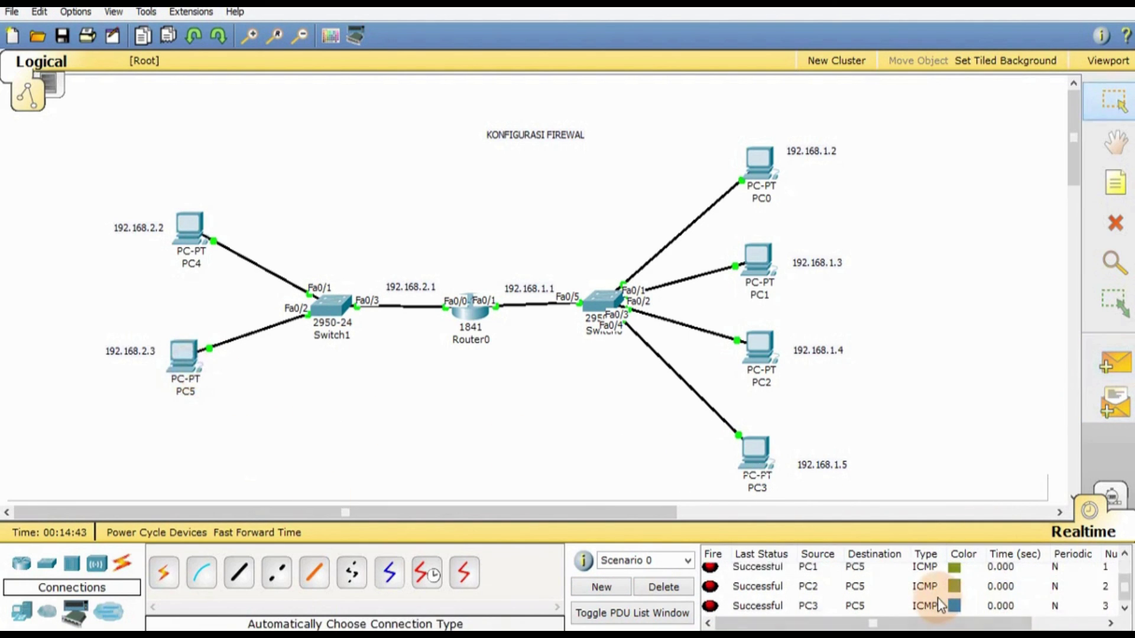
left_click(689, 589)
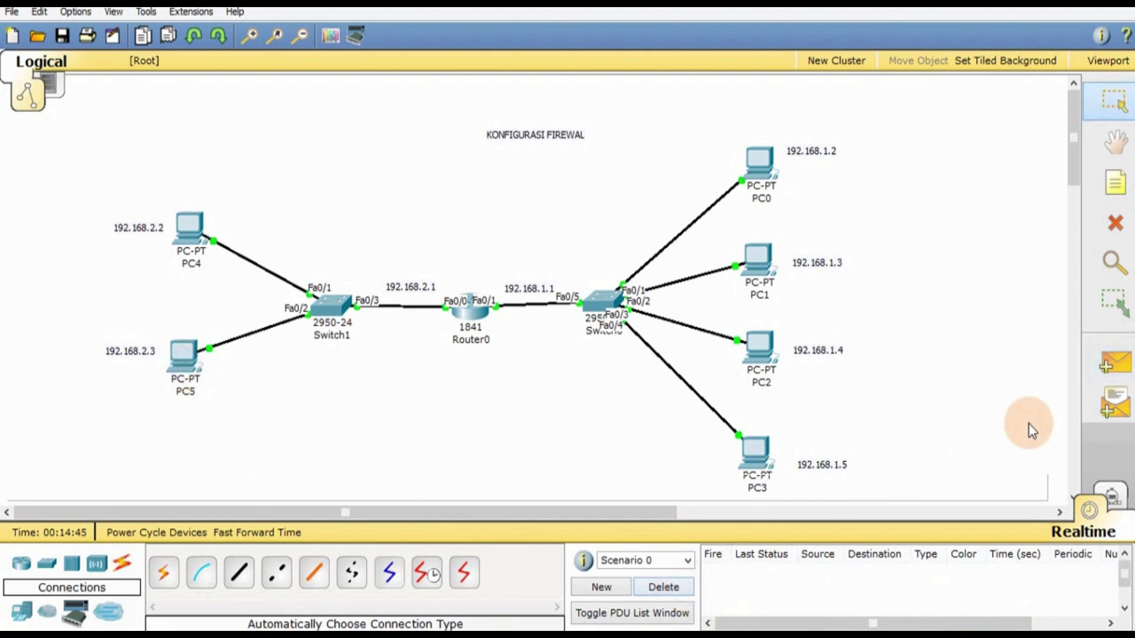
Step: Send simple PDUs from PC1, PC2 and PC3 to PC4, check their statuses, and delete the scenario's PDUs
left_click(1115, 364)
left_click(758, 284)
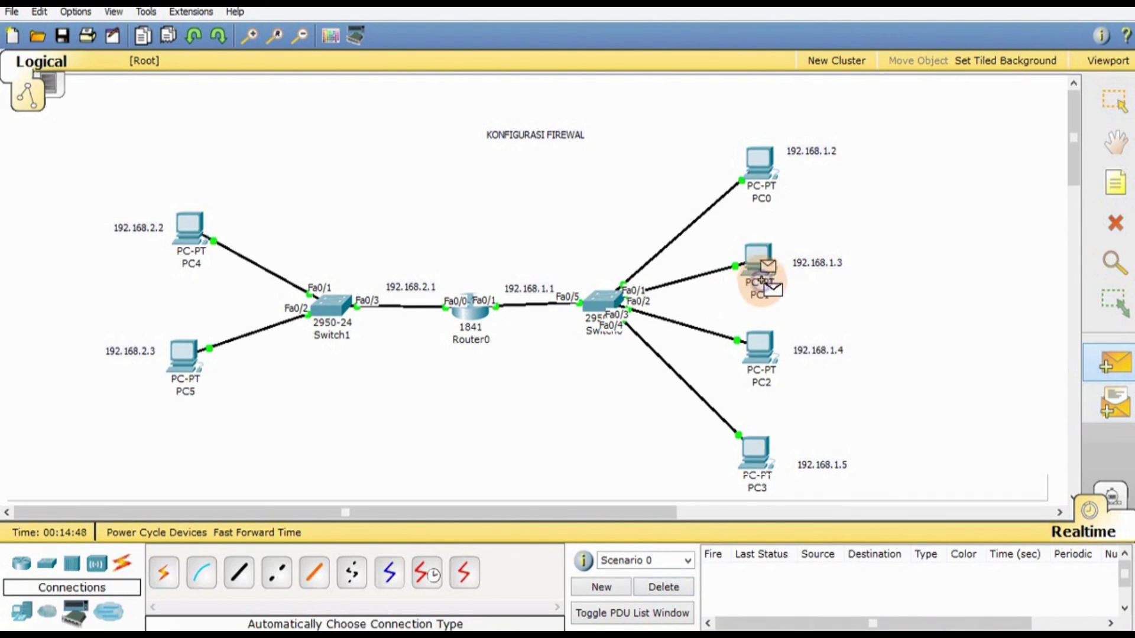
left_click(190, 236)
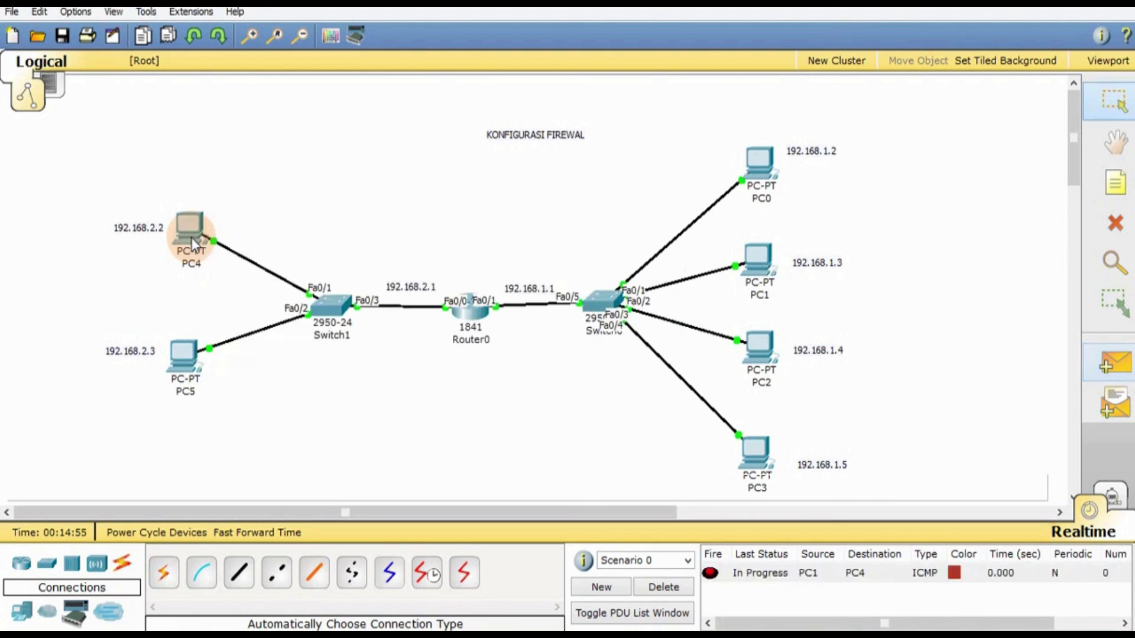
left_click(1115, 364)
left_click(777, 353)
left_click(188, 232)
left_click(1100, 373)
left_click(754, 456)
left_click(190, 239)
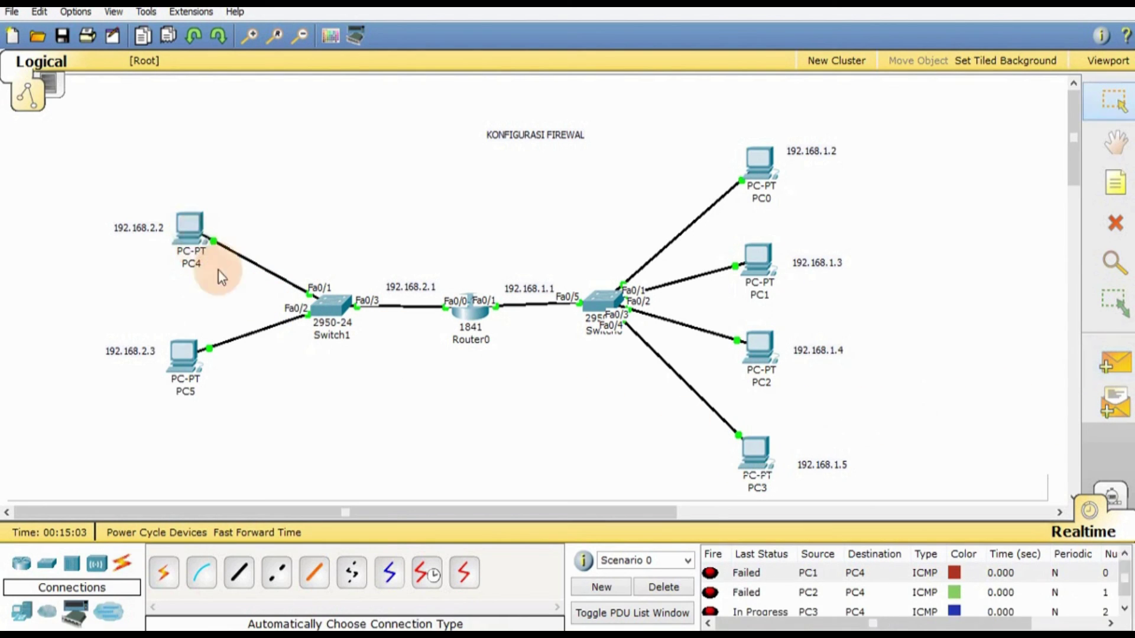
left_click(1128, 585)
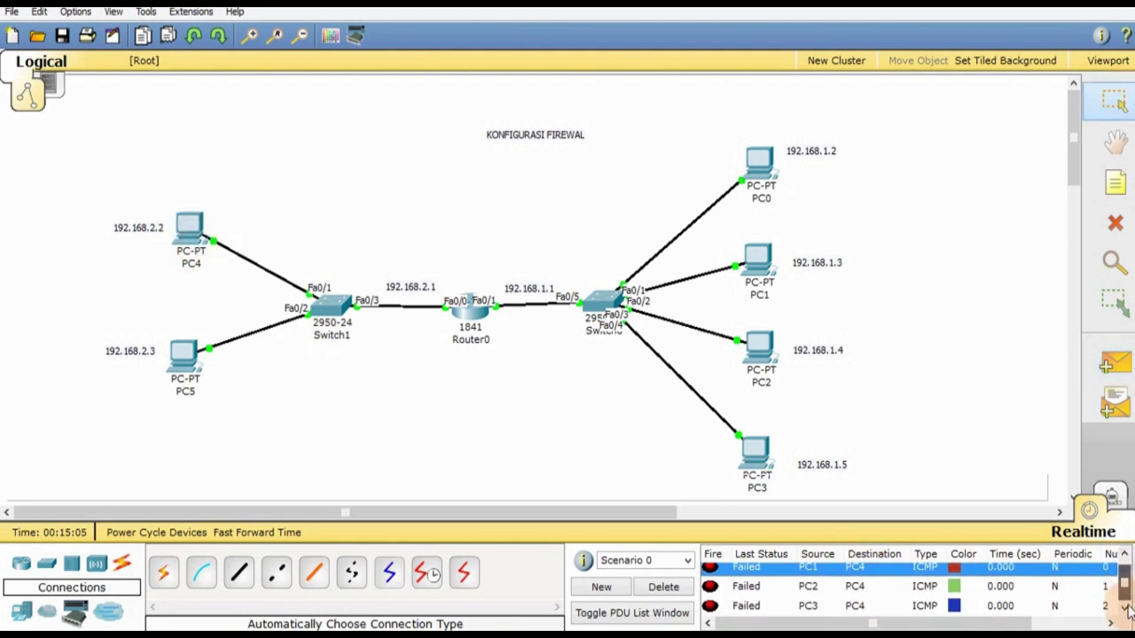
left_click(669, 588)
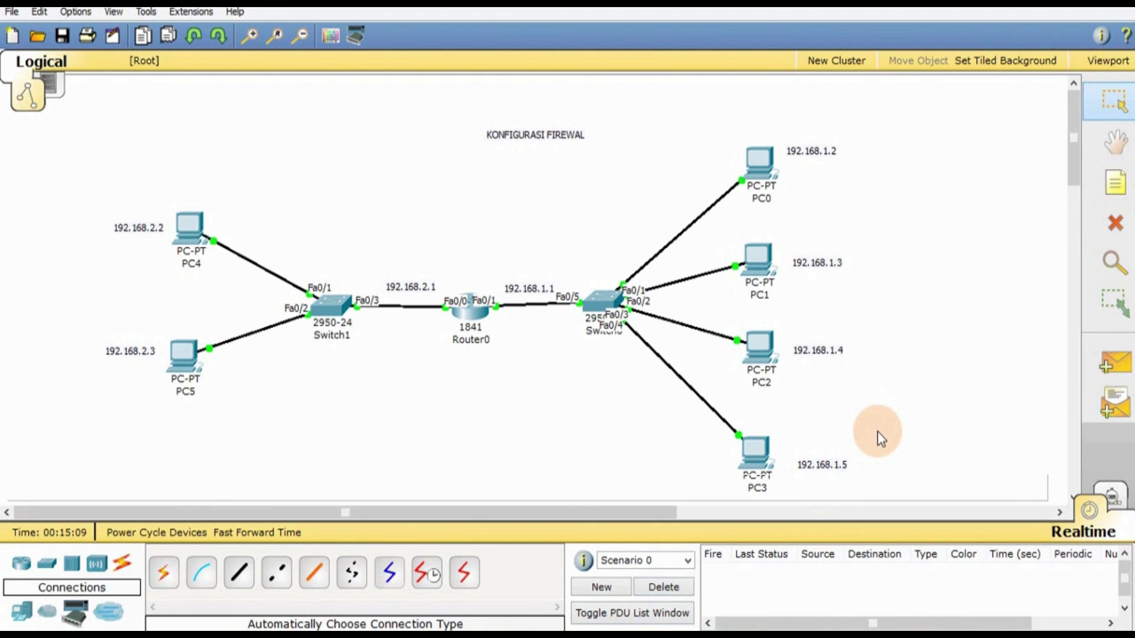
Step: Move the KONFIGURASI FIREWAL title label sideways so that it sits above Router0
left_click_drag(525, 153, 455, 156)
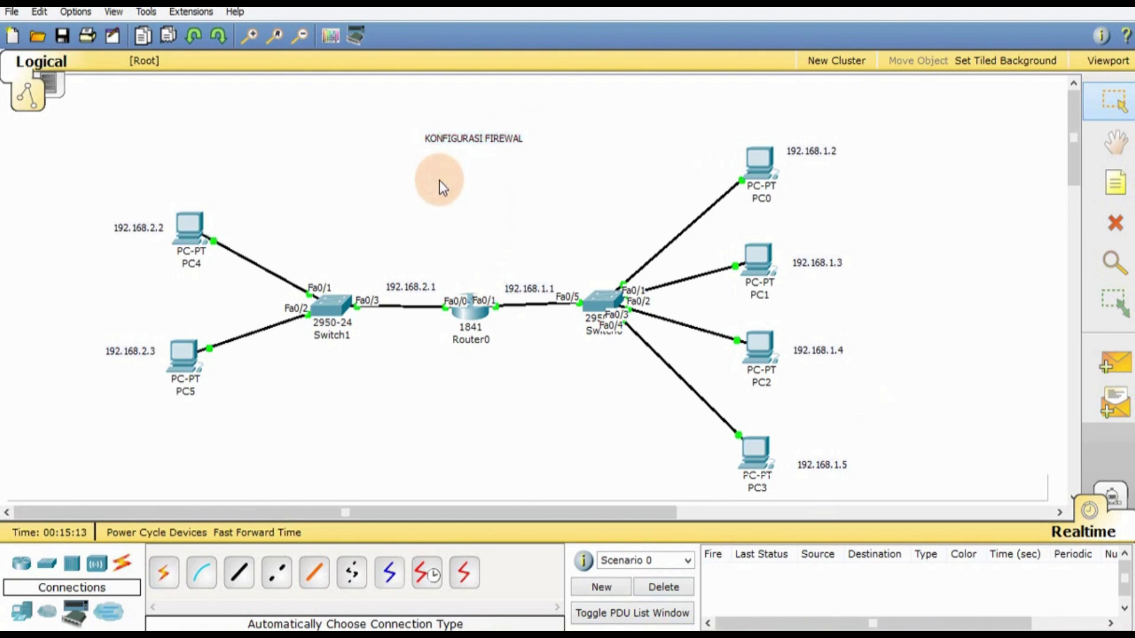